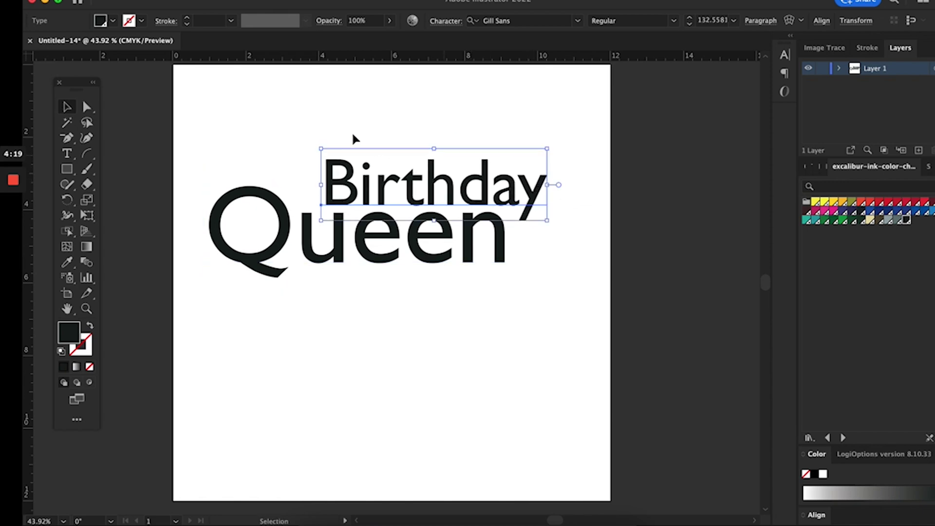
Step: Enlarge the word "Birthday" proportionally to about 154 pt
left_click_drag(321, 147, 284, 110)
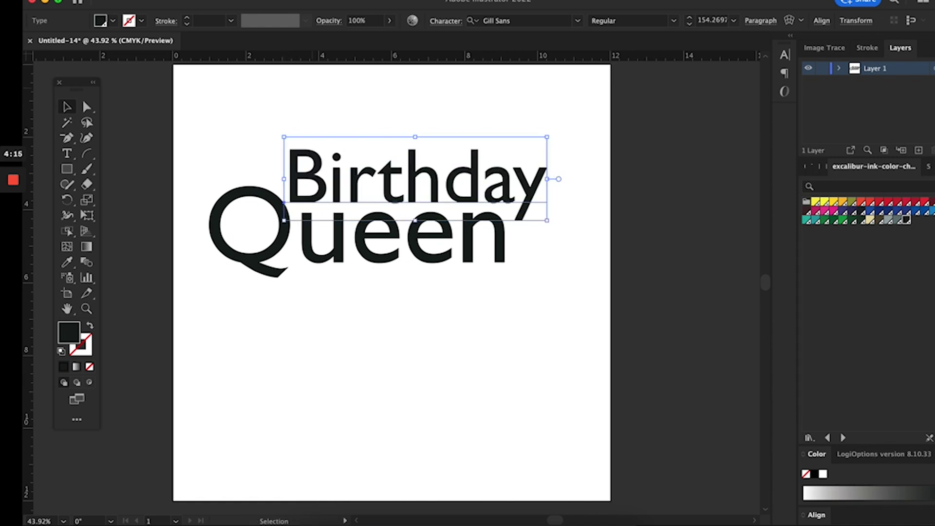
Step: Try successive fonts on the word "Birthday", going from Gill Sans through Gotham, Gunplay and Holligate Signature to Juniper Std Medium
left_click(534, 21)
key("Down")
key("Down")
key("Down")
key("Down")
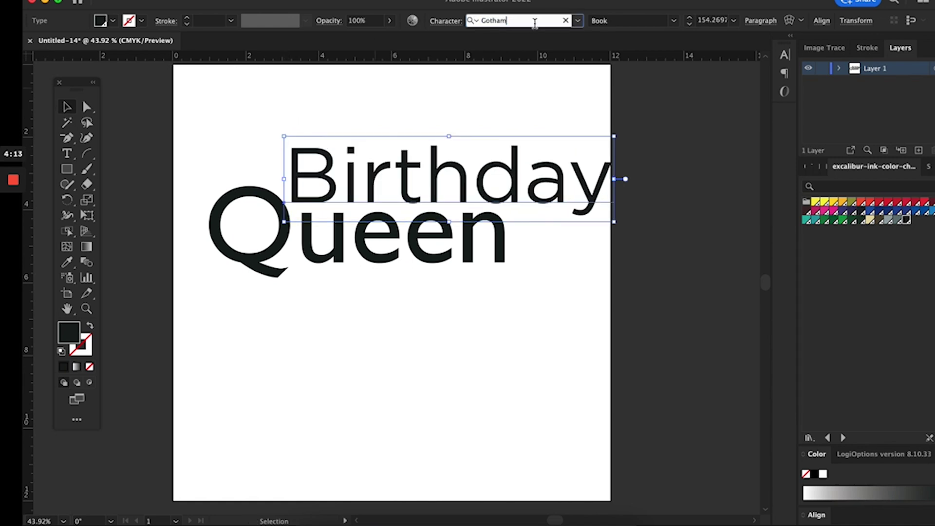
key("Down")
key("Down")
key("Down")
key("Down")
key("Down")
key("Down")
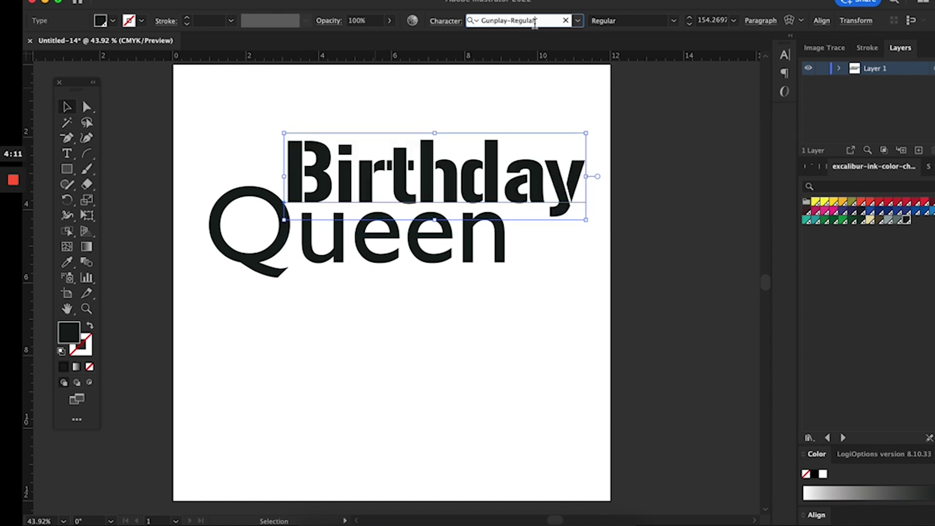
key("Down")
key("Down")
key("Down")
key("Down")
key("Down")
key("Down")
key("Down")
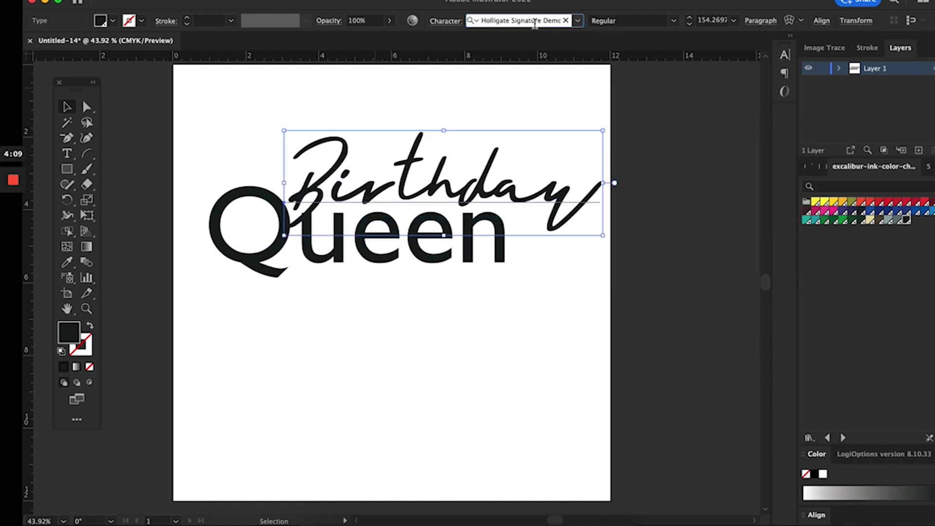
key("Down")
key("Down")
key("Down")
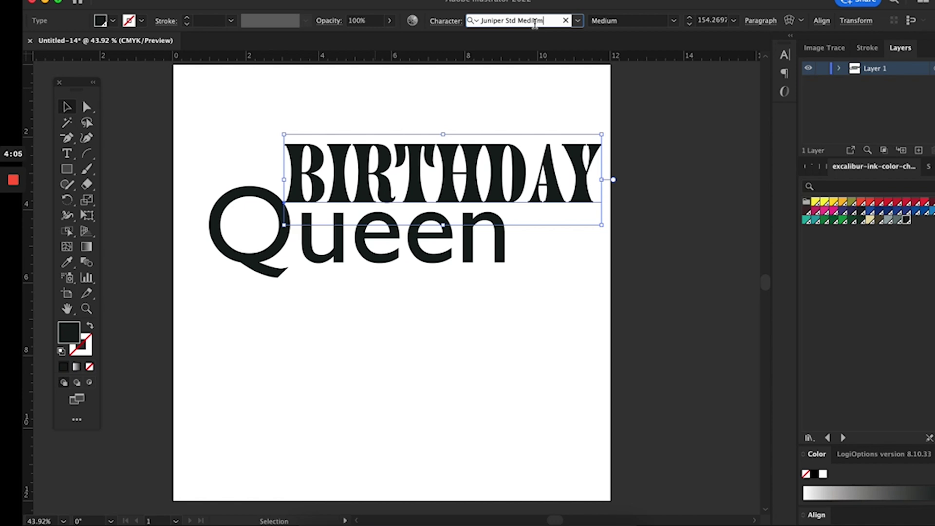
Step: Set the word "Birthday" in the Old English Five font and nudge it slightly left
left_click(578, 20)
scroll(595, 314, "down", 20)
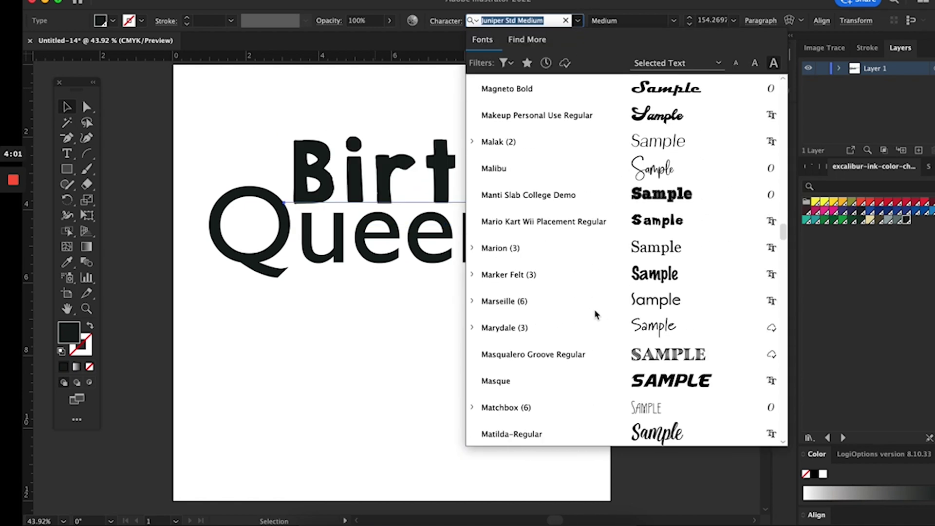
scroll(614, 355, "down", 2)
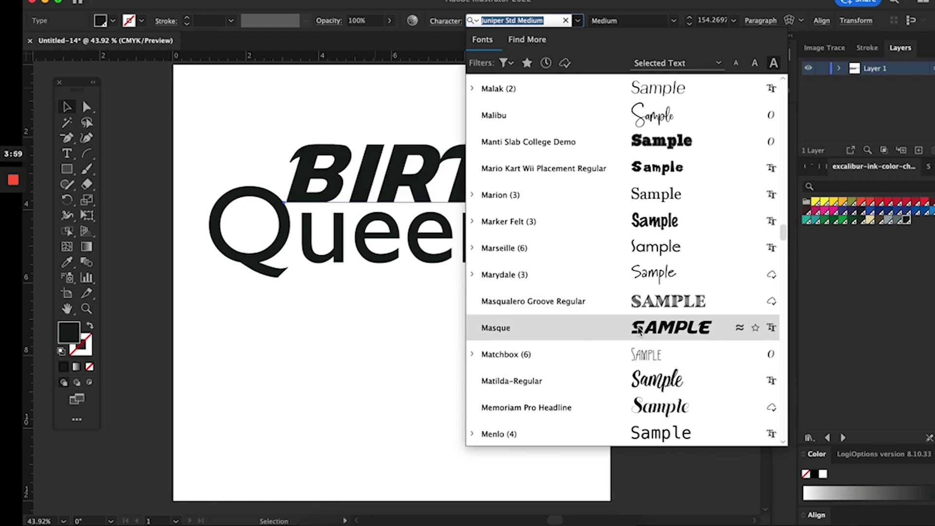
scroll(635, 378, "down", 8)
scroll(634, 378, "down", 12)
scroll(634, 378, "down", 6)
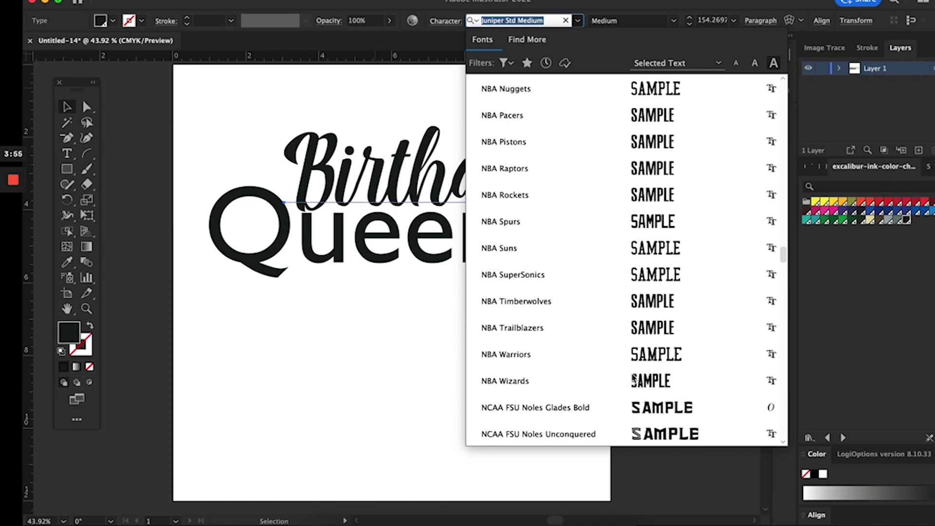
scroll(634, 379, "down", 3)
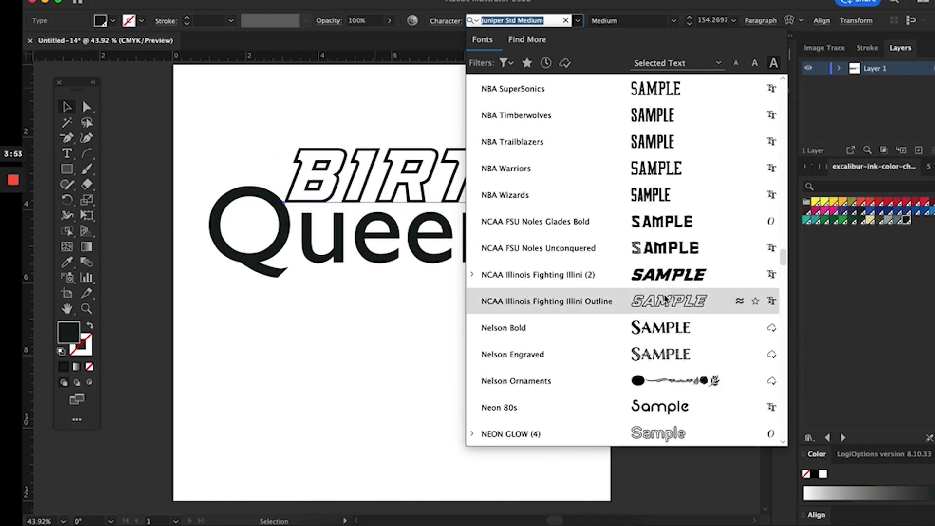
scroll(671, 278, "down", 12)
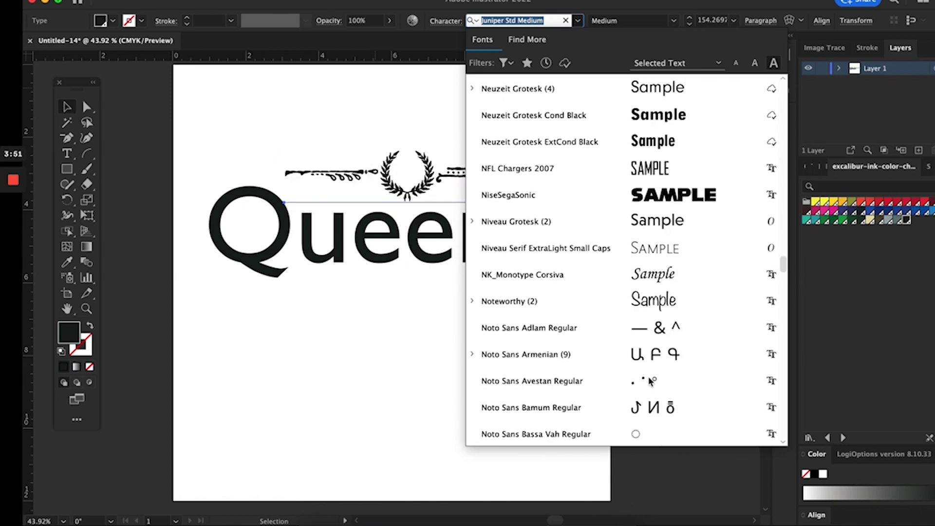
scroll(643, 341, "down", 20)
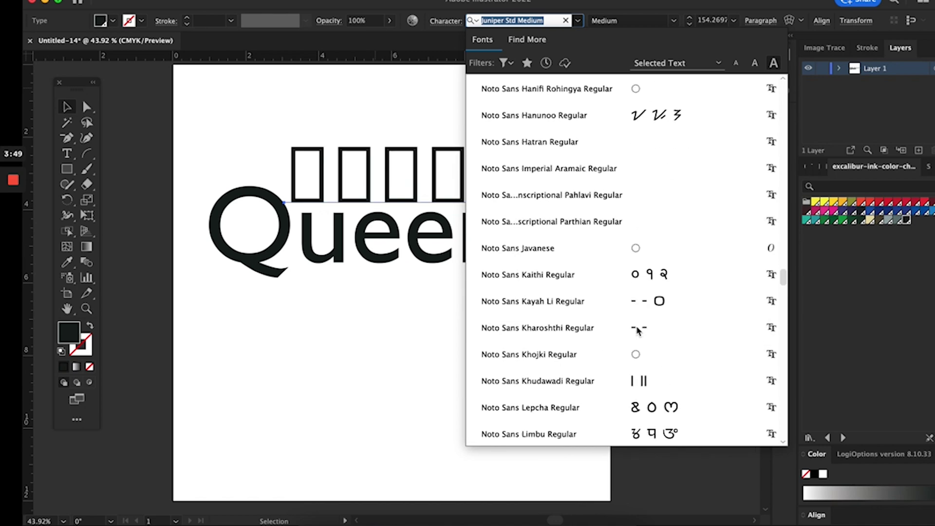
scroll(637, 331, "down", 10)
scroll(637, 331, "up", 9)
scroll(637, 330, "up", 8)
scroll(639, 333, "down", 12)
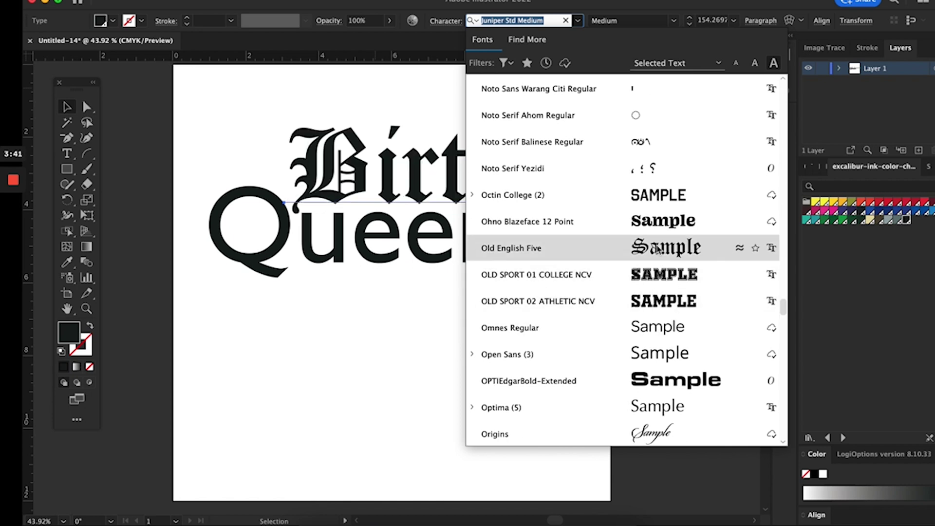
left_click(657, 250)
left_click_drag(591, 198, 585, 198)
Step: Match the word "Queen" to the font and size of "Birthday" with the Eyedropper
left_click(462, 266)
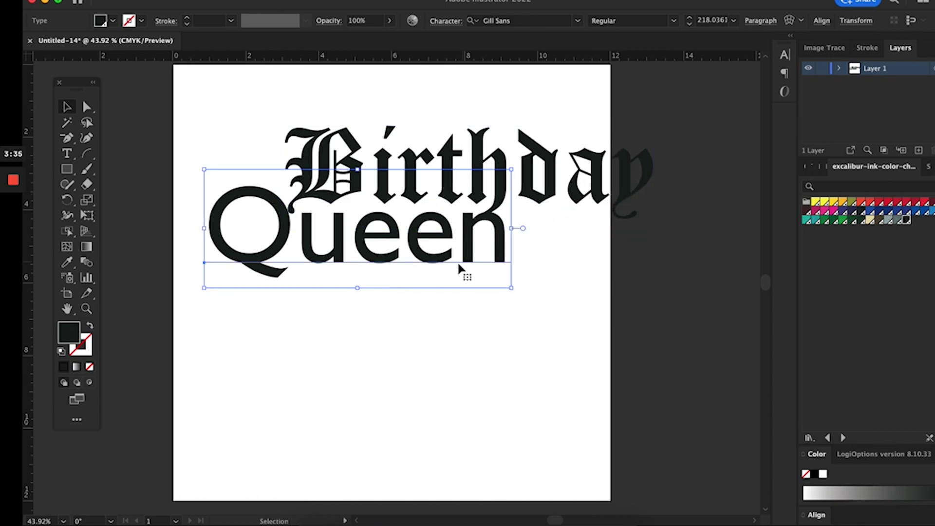
left_click(68, 263)
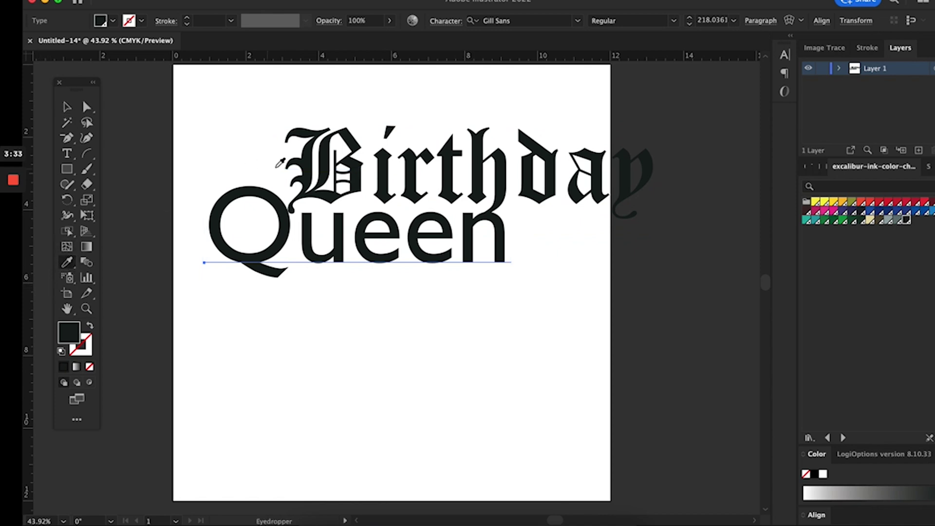
left_click(315, 163)
left_click(67, 106)
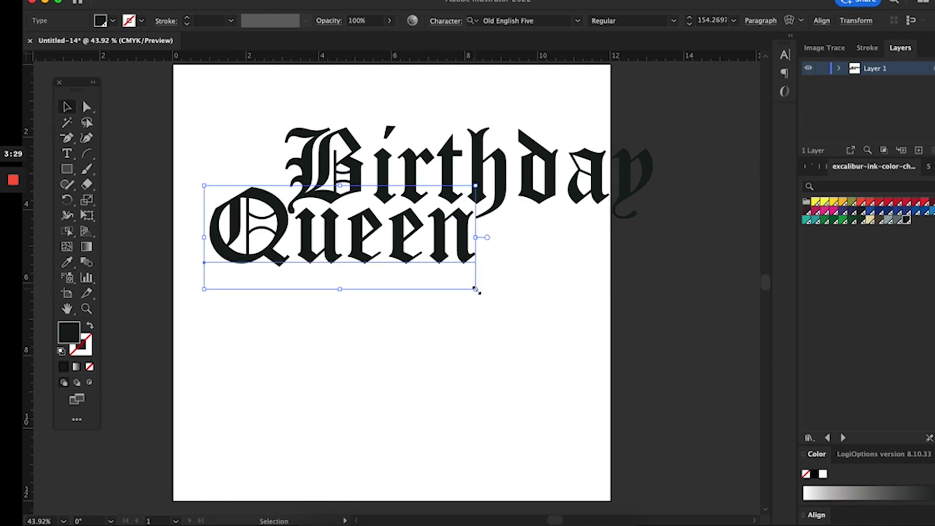
Step: Enlarge the word "Queen" to about 231 pt and move it up and left so its Q sits beside the B of "Birthday"
left_click_drag(476, 290, 608, 369)
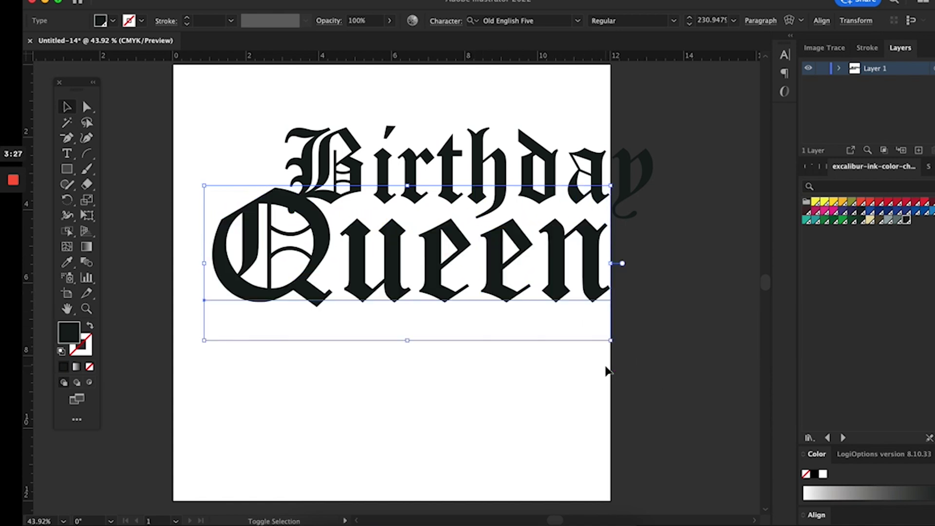
left_click_drag(504, 294, 464, 277)
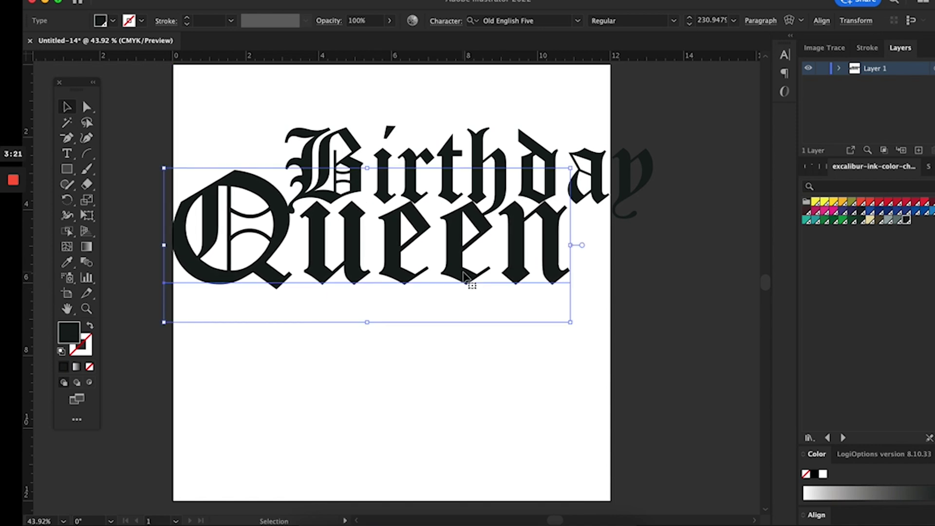
Step: Scale both words down together to fit the artboard and place a duplicate of the lettering directly below
left_click_drag(218, 109, 486, 289)
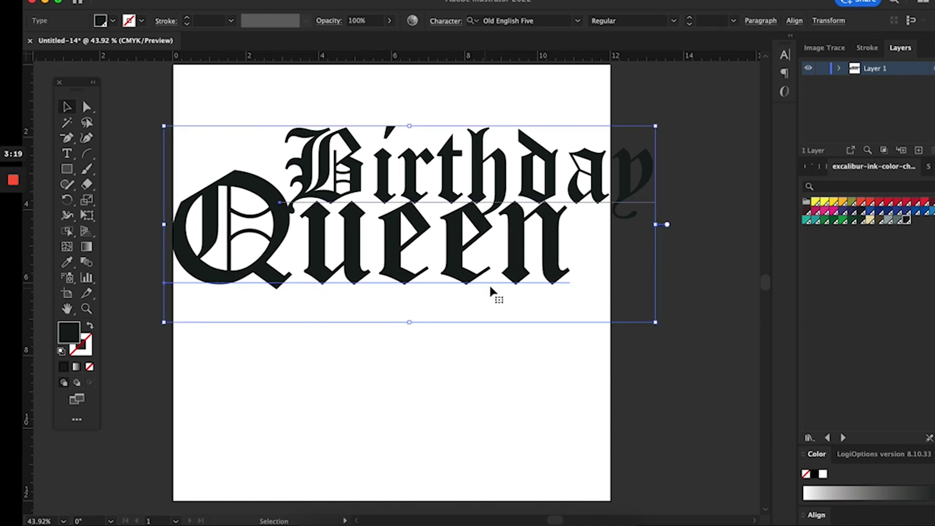
left_click_drag(656, 125, 566, 161)
left_click_drag(475, 220, 497, 391)
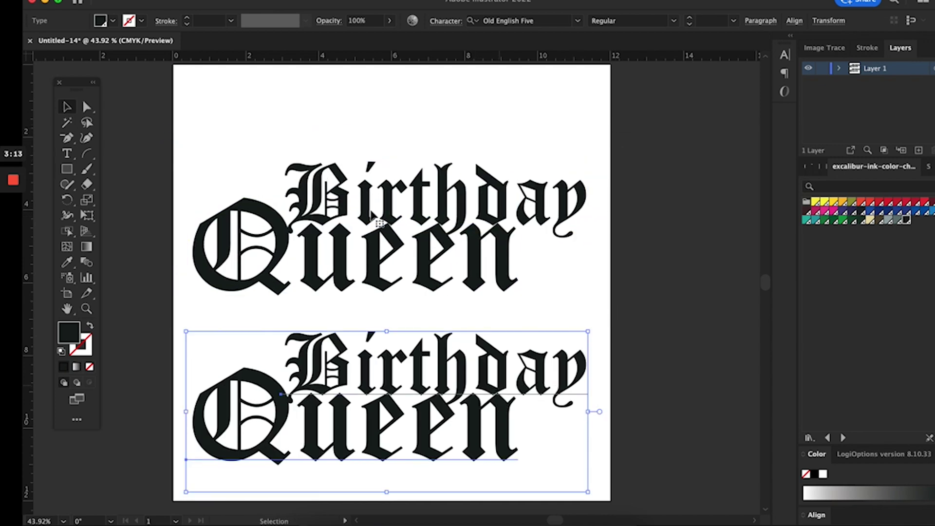
mouse_move(210, 146)
left_mouse_down()
mouse_move(267, 238)
mouse_move(220, 143)
left_mouse_up()
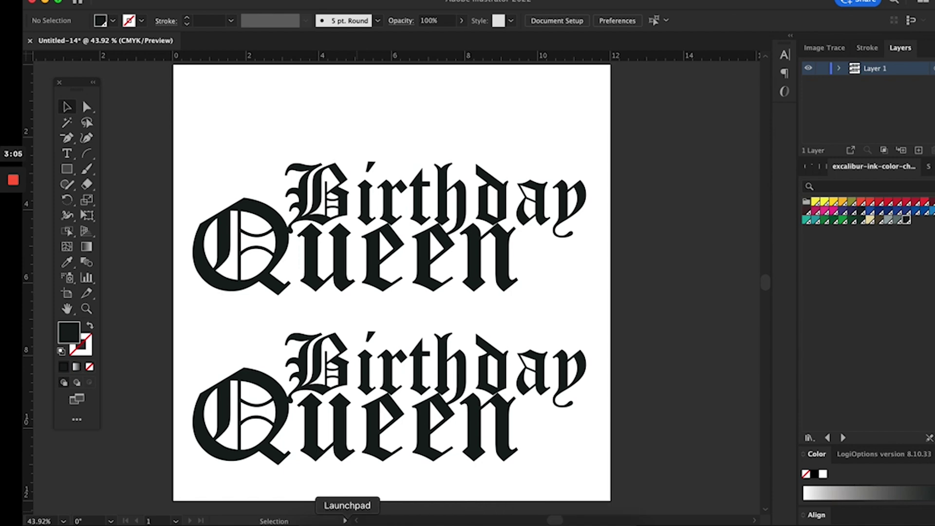
Step: Switch to the Safari browser and search Google Images for "crown svg" in a new tab
left_click(508, 521)
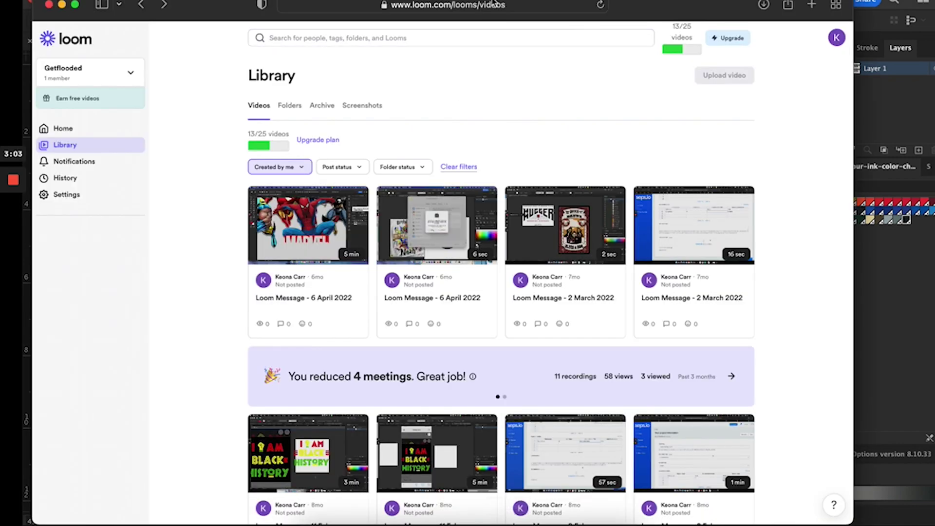
key("super+t")
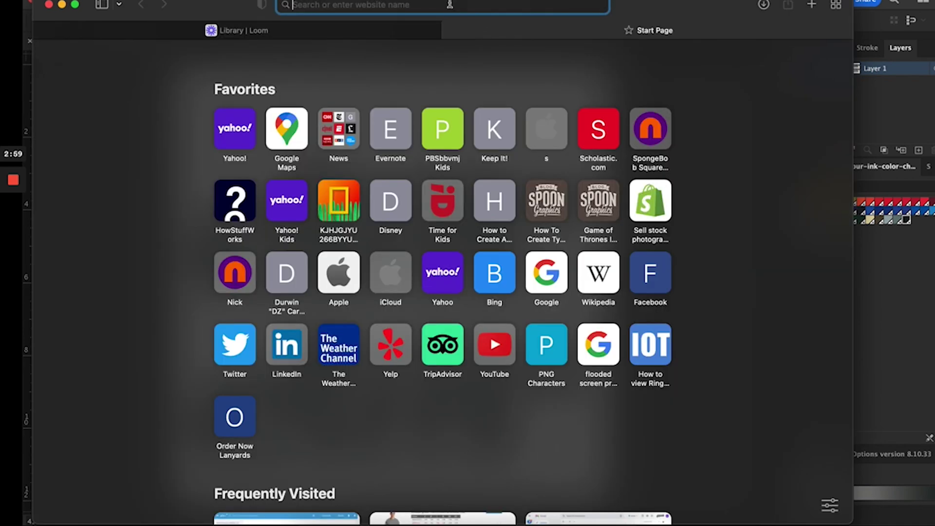
type("crown")
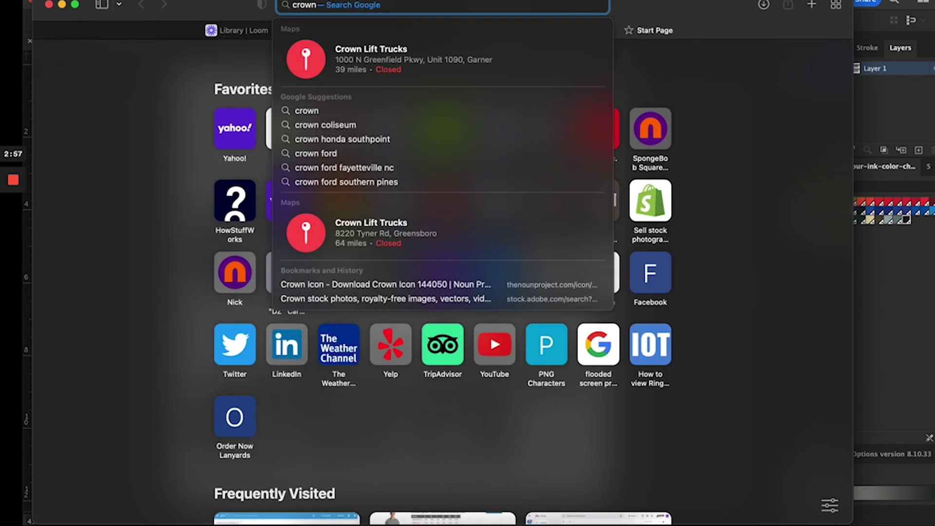
type(" s")
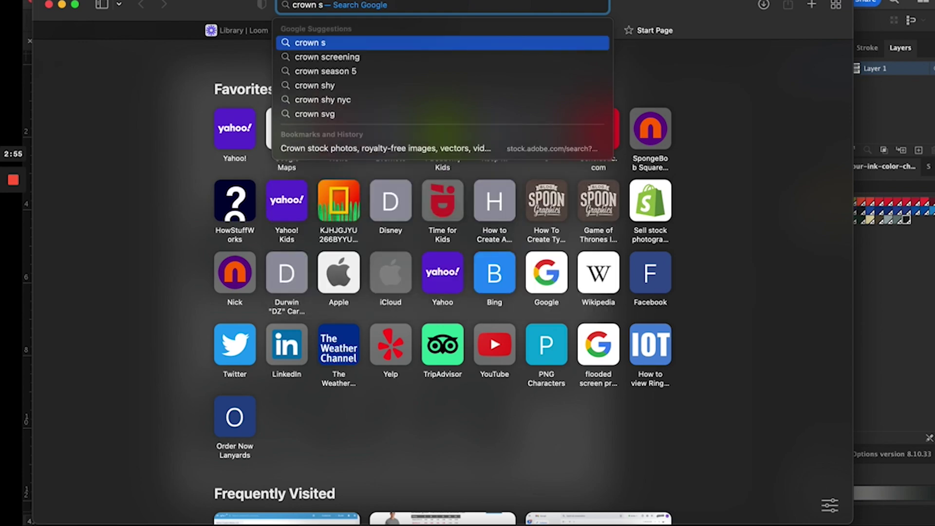
type("vg")
key("Return")
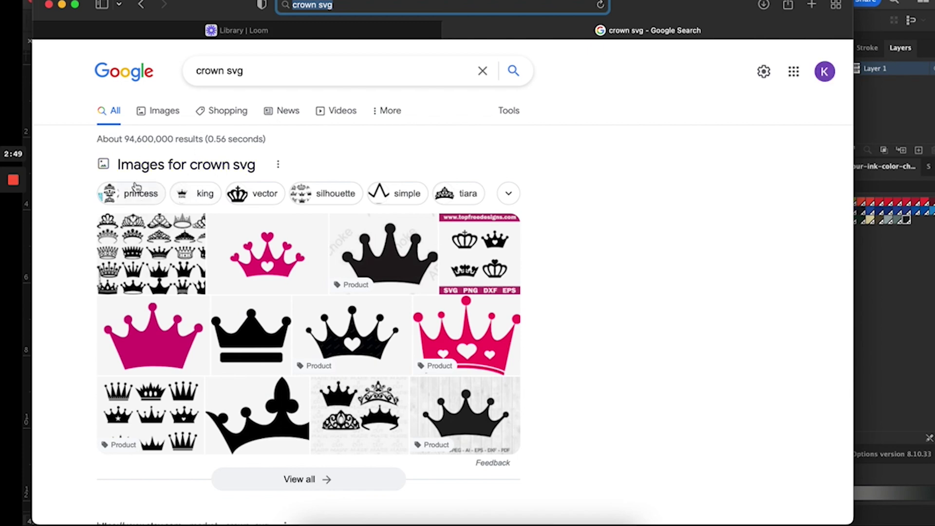
left_click(165, 111)
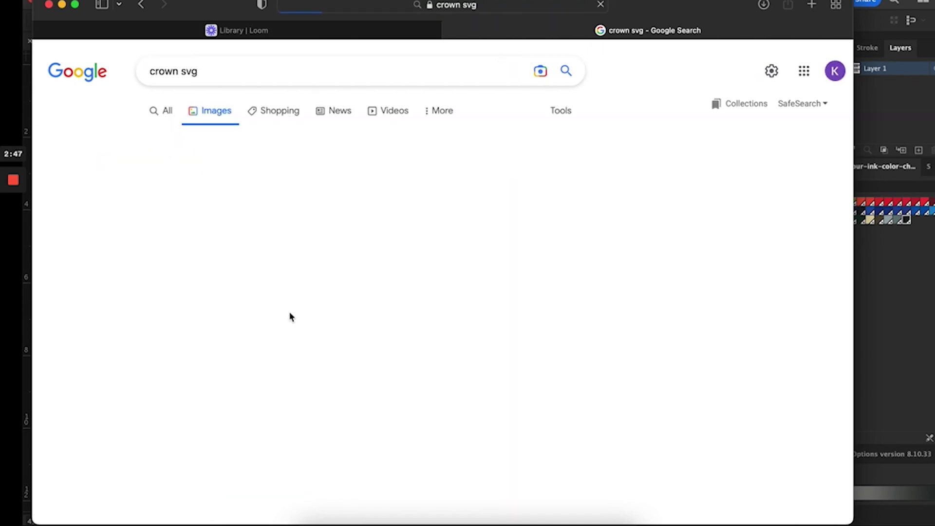
Step: Look through the crown images and open the Crown SVG Bundle page on svged.com
scroll(290, 316, "down", 10)
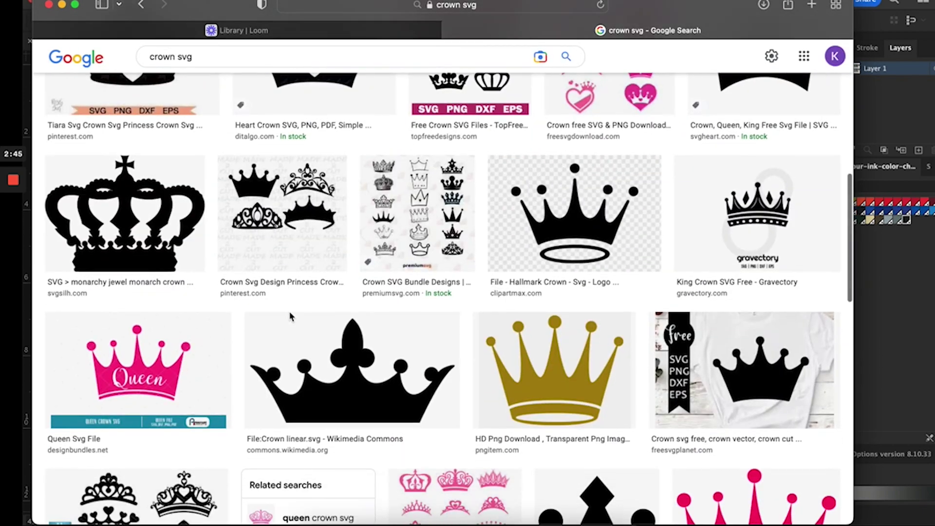
scroll(290, 316, "down", 10)
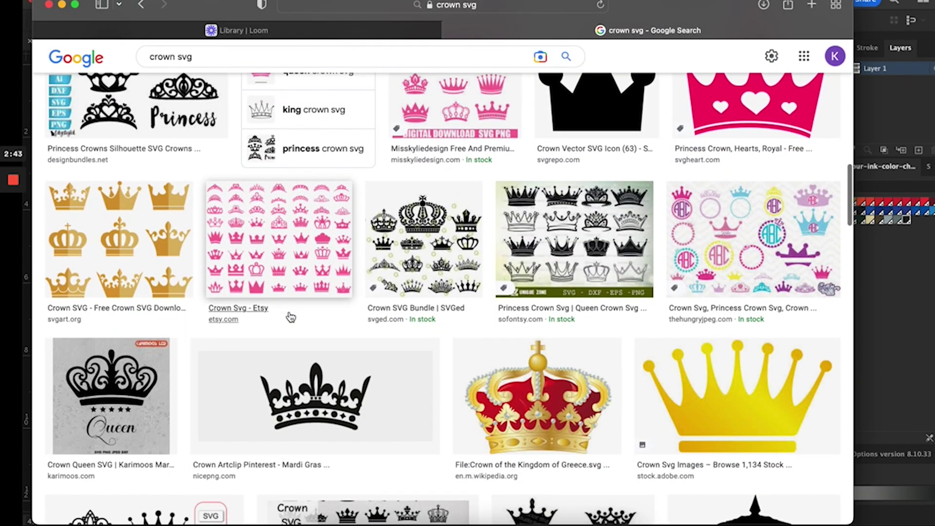
left_click(440, 280)
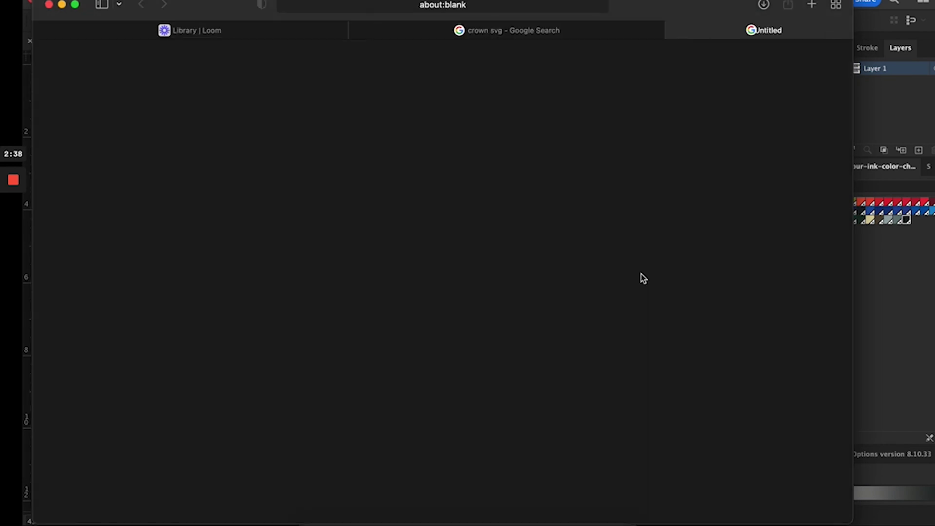
left_click(641, 273)
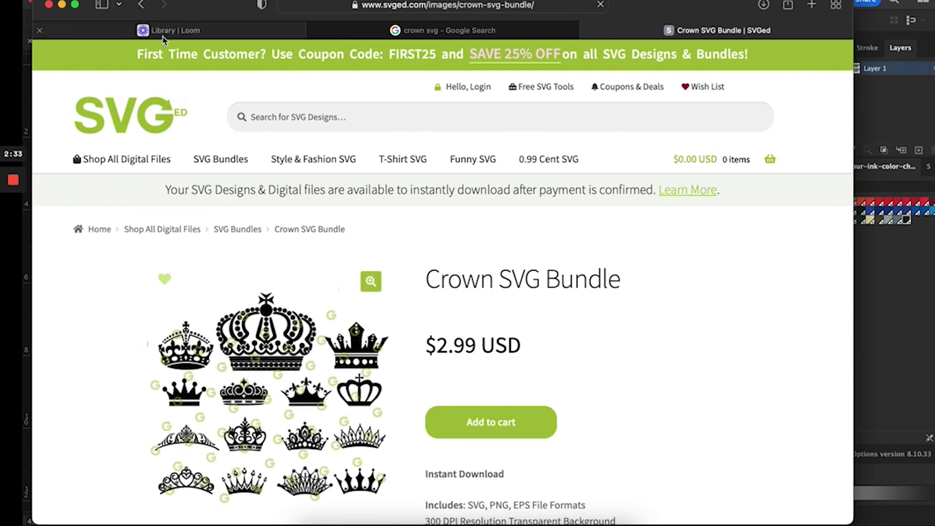
Step: Return to the image results and refine the search to "crown svg free"
left_click(141, 4)
left_click(227, 65)
type("free")
key("Return")
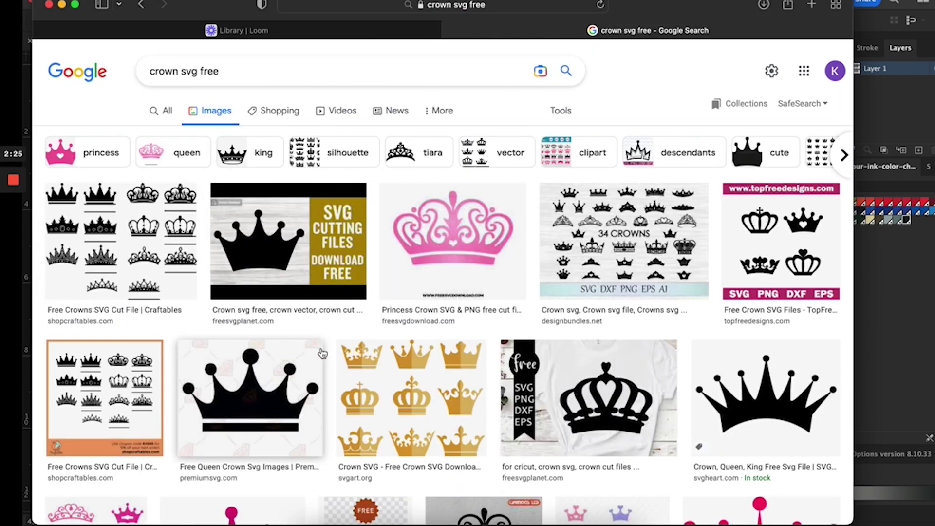
Step: Look through the free crown SVG image results for a suitable crown
scroll(322, 352, "down", 5)
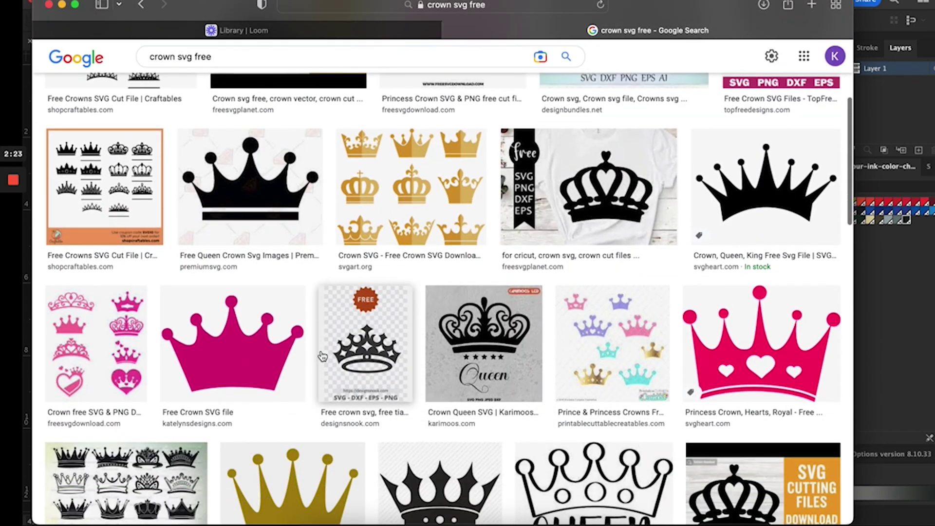
scroll(322, 352, "down", 4)
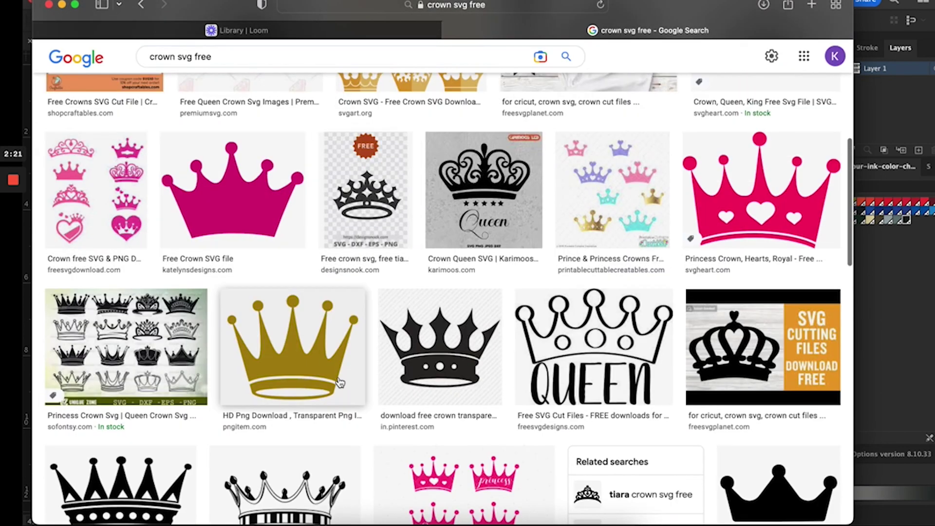
scroll(360, 398, "down", 2)
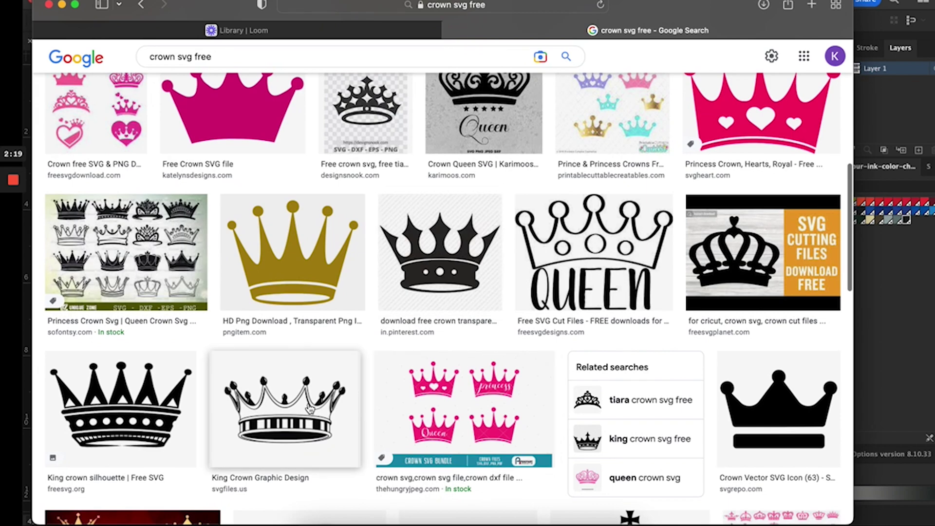
scroll(341, 412, "down", 4)
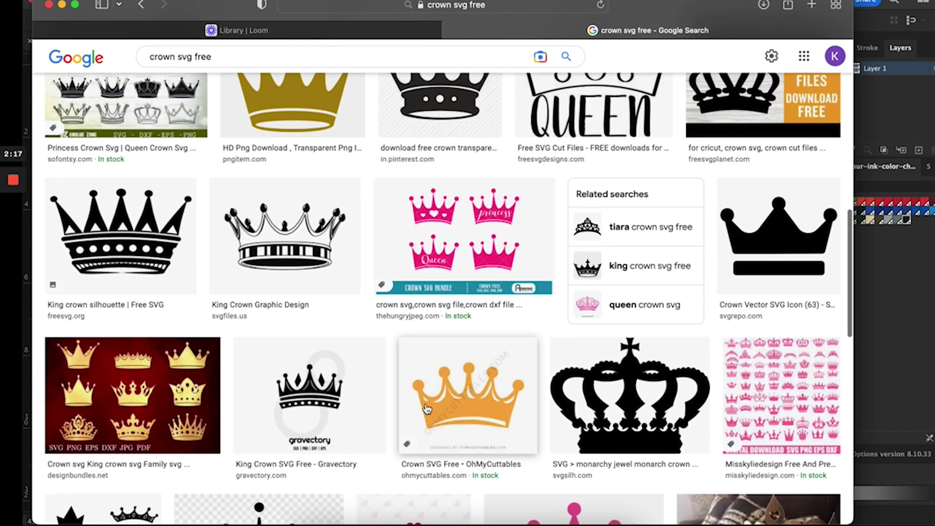
scroll(627, 410, "down", 8)
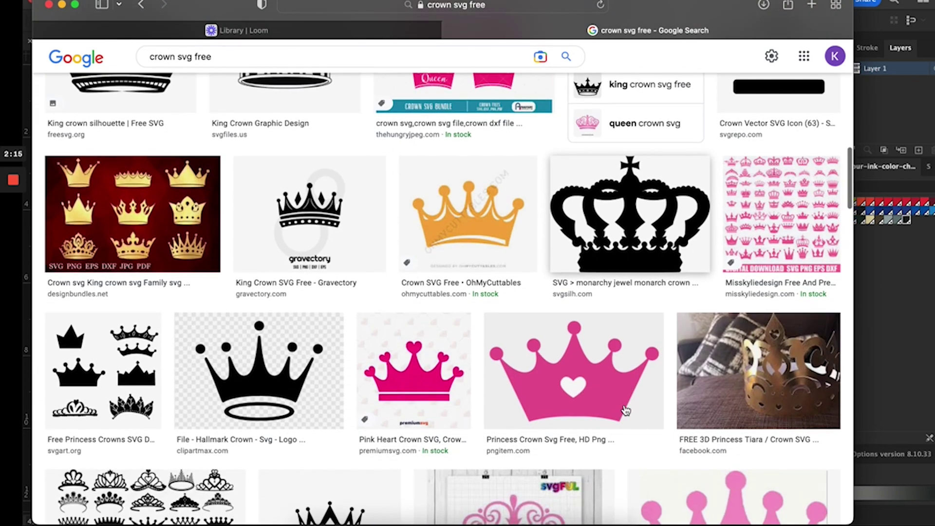
scroll(543, 408, "down", 6)
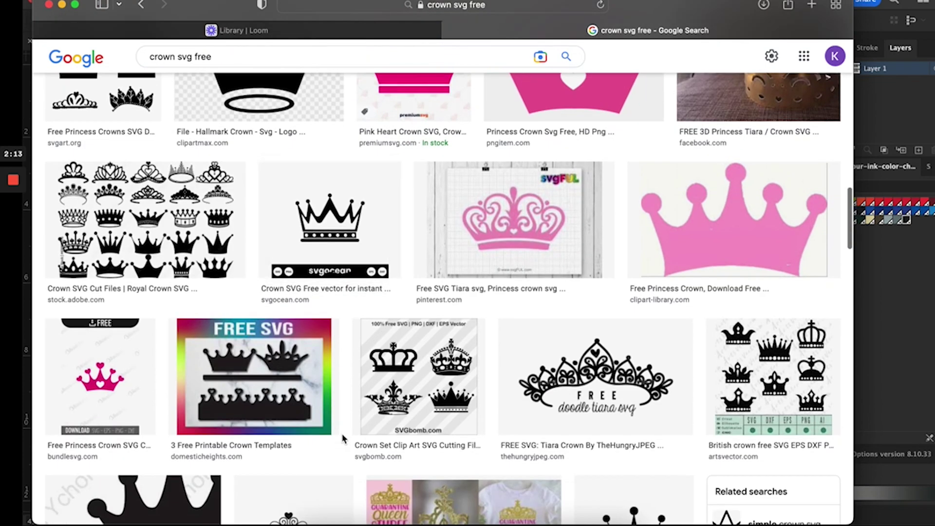
scroll(344, 440, "down", 4)
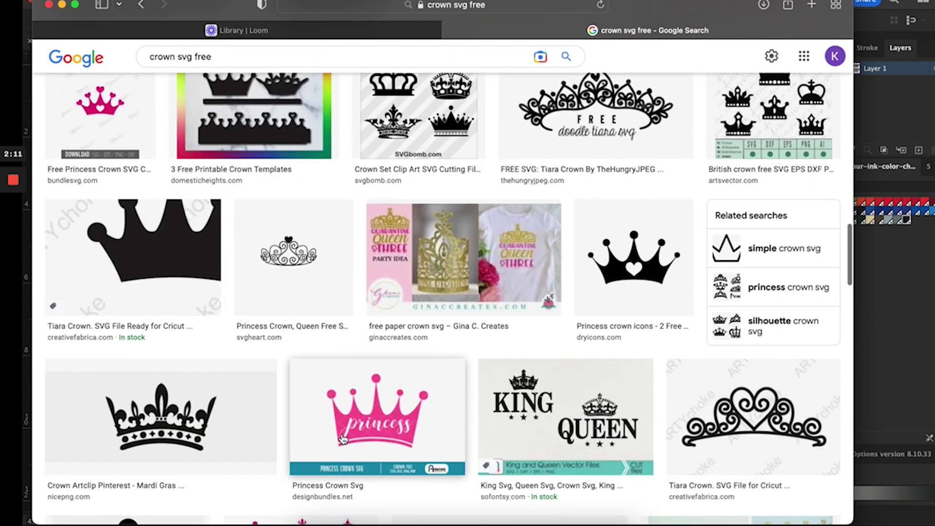
scroll(344, 440, "down", 4)
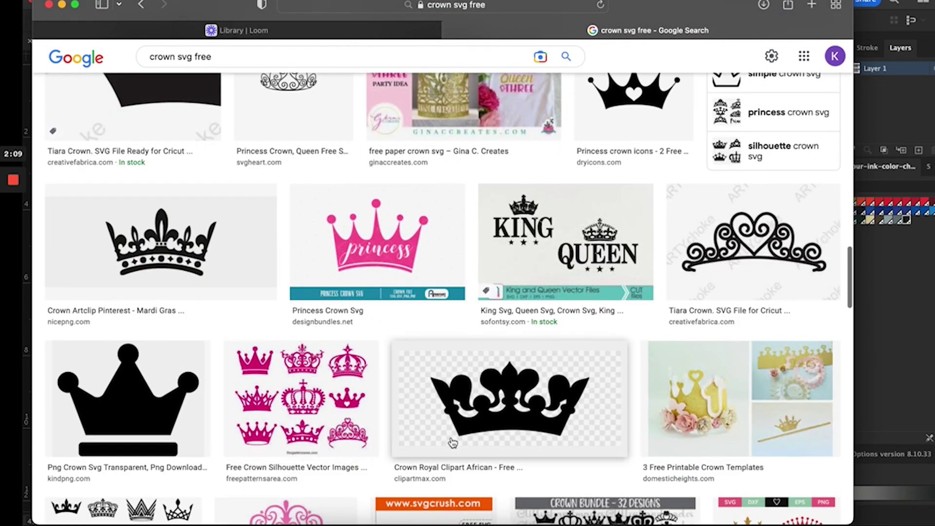
Step: Open the Free Crown Silhouette Vector Images page on freepatternsarea.com and look over its crowns
scroll(453, 443, "down", 2)
left_click(271, 325)
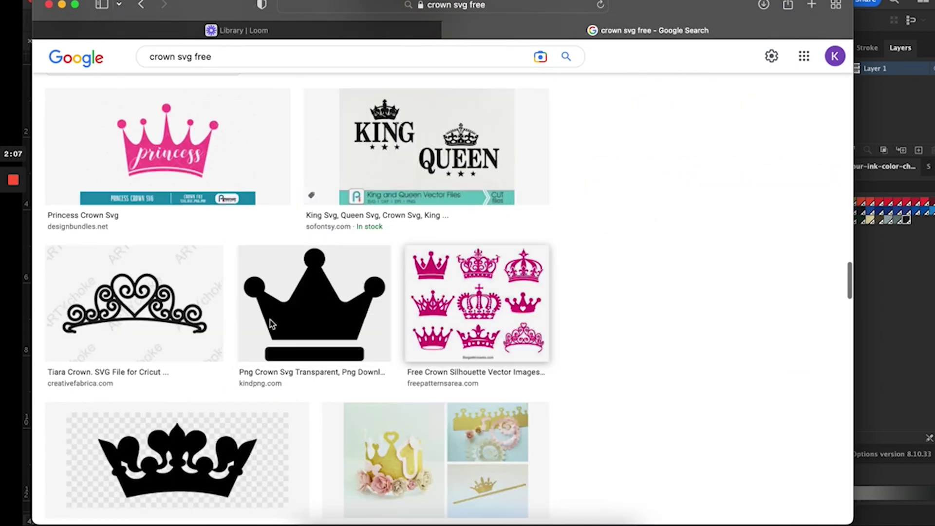
left_click(671, 247)
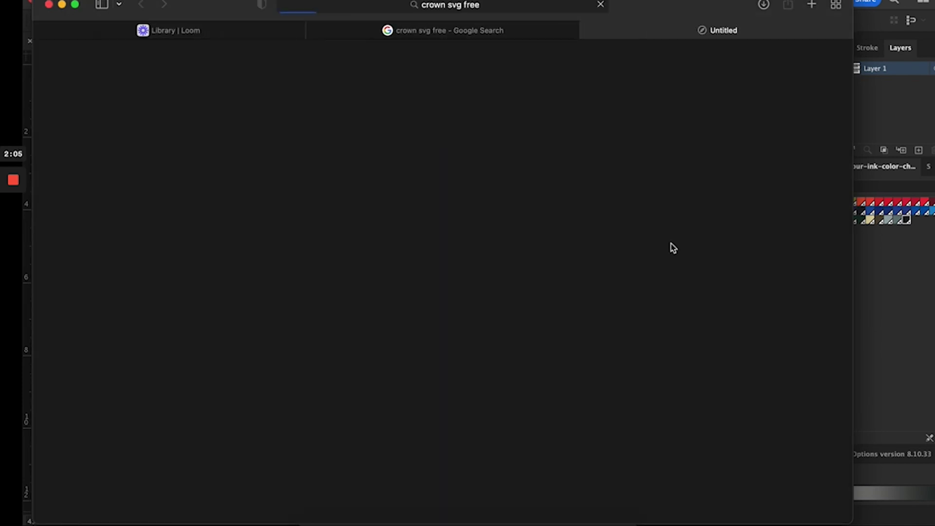
scroll(401, 326, "down", 6)
scroll(400, 325, "up", 6)
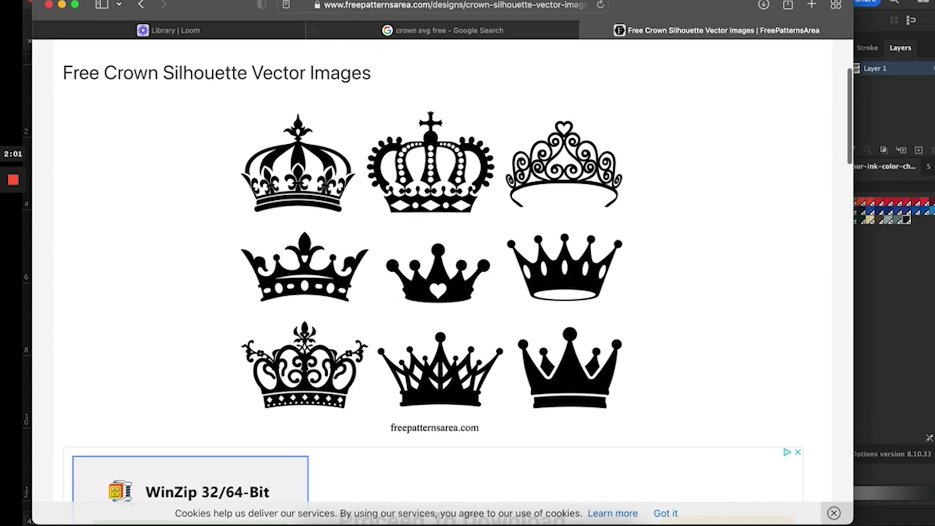
Step: Go to the Noun Project website in the current browser tab
left_click(519, 6)
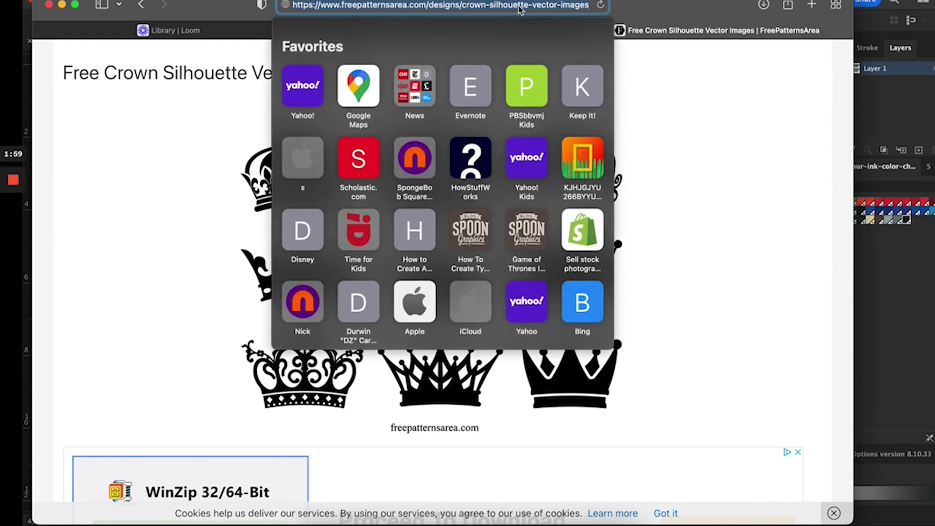
type("noun")
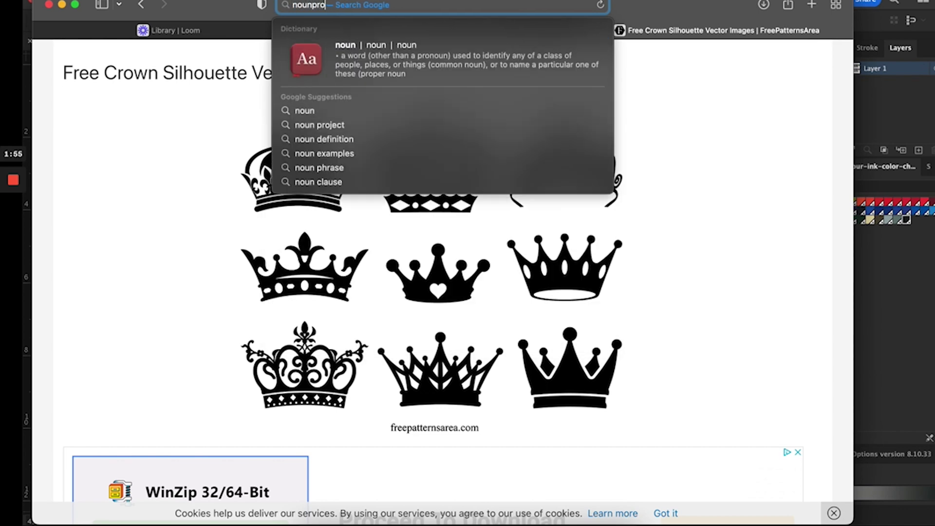
type("pro")
left_click(354, 43)
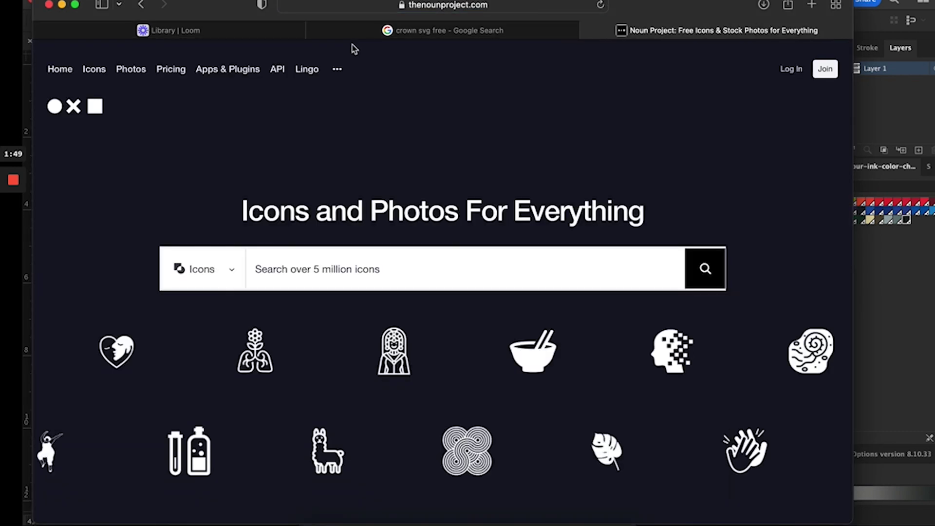
Step: Switch to Illustrator, paste the copied crown, scale it down and place it above the Q of the upper lettering
key("super+Tab")
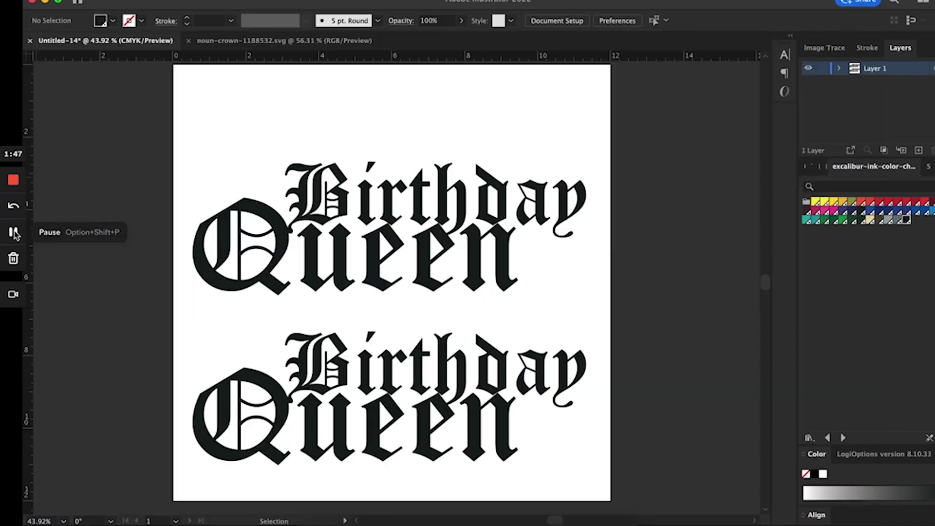
key("super+v")
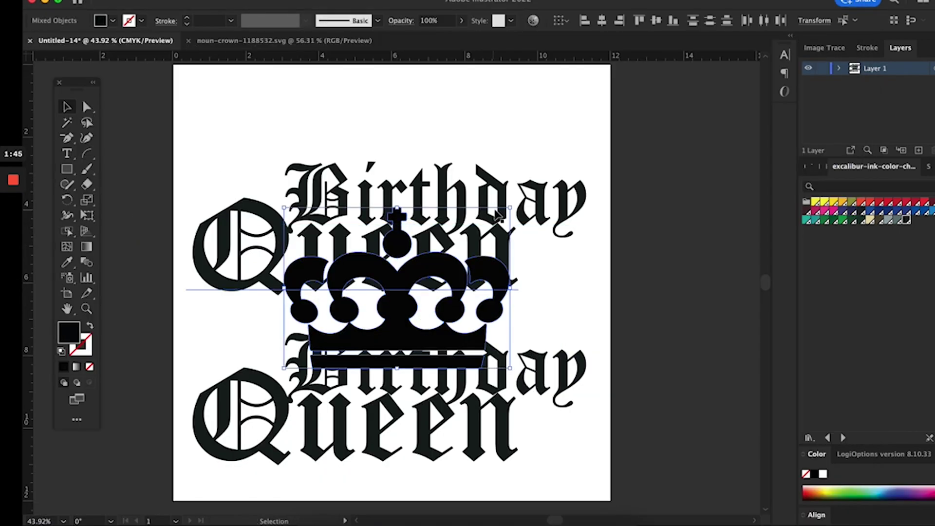
left_click_drag(509, 209, 417, 275)
left_click_drag(379, 312, 280, 113)
Step: Tilt the crown counterclockwise, shrink it further and set it on the upper-left curve of the Q
left_click_drag(320, 75, 291, 77)
key("super+z")
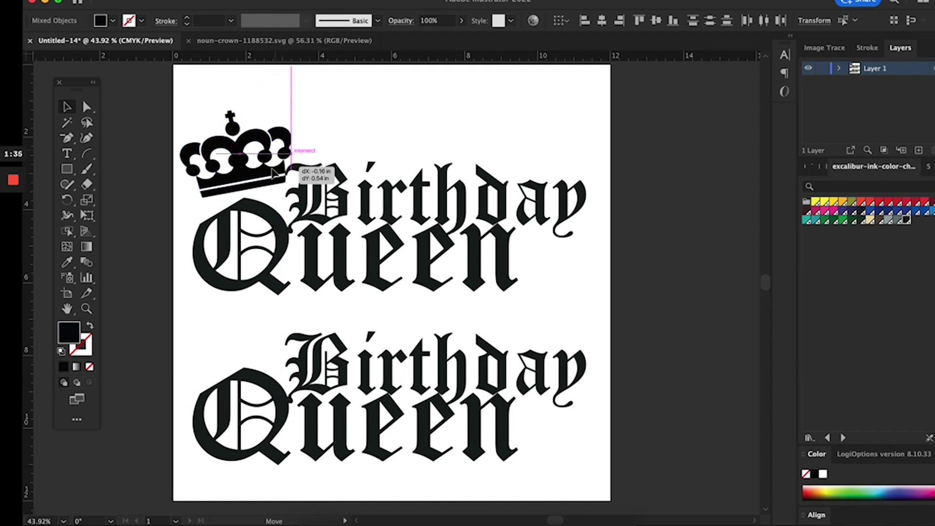
key("super+shift+z")
scroll(269, 177, "left", 3)
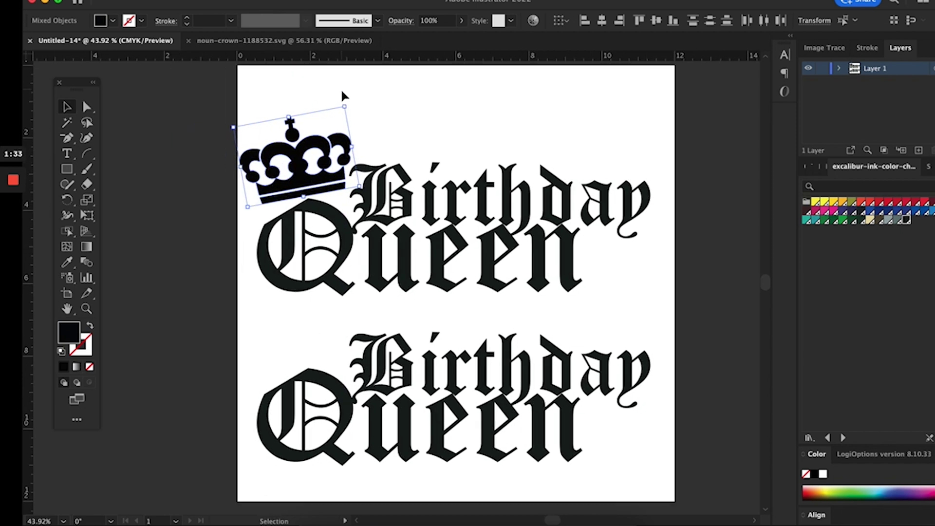
left_click_drag(349, 102, 304, 126)
left_click_drag(309, 188, 290, 196)
Step: Scale the tilted crown down slightly and nudge it so its base sits on the curve of the Q
key("a")
key("super+1")
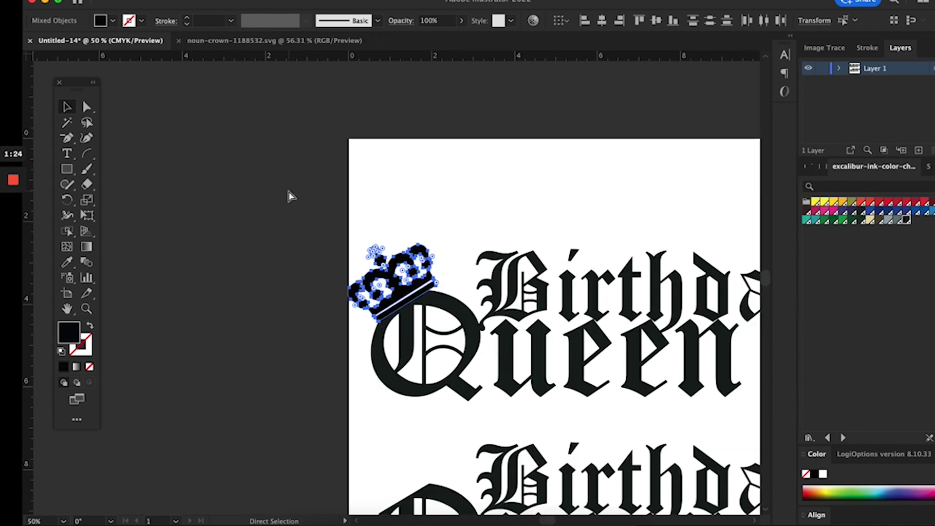
key("v")
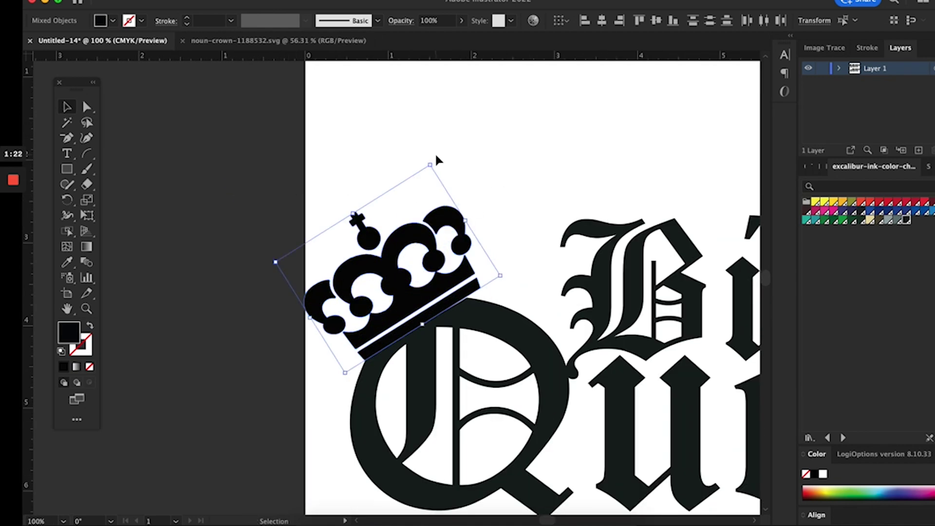
left_click_drag(433, 160, 420, 182)
left_click_drag(423, 299, 429, 301)
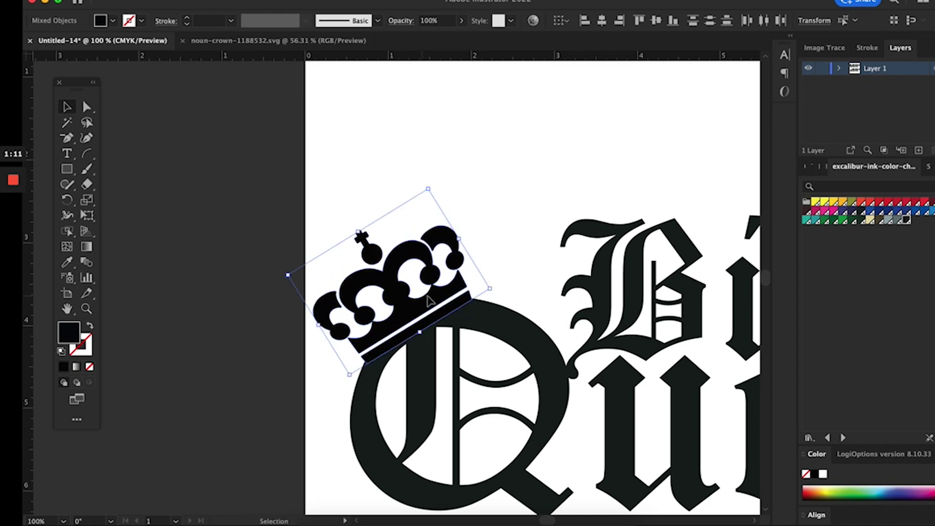
left_click(501, 210)
Step: Select the crown with the upper "Birthday Queen" lettering and convert the text to outlines
key("super+minus")
key("super+minus")
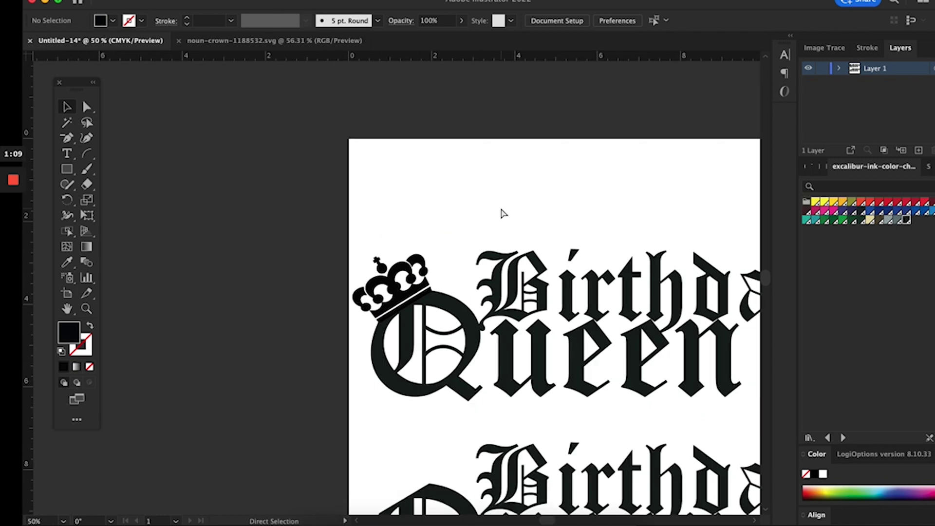
scroll(503, 212, "down", 3)
scroll(503, 213, "right", 5)
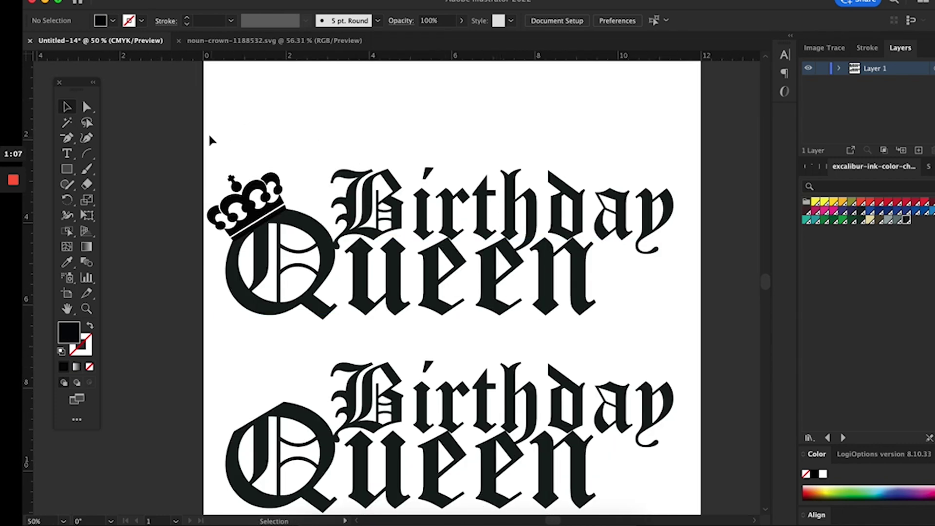
left_click_drag(190, 140, 670, 310)
key("super+shift+o")
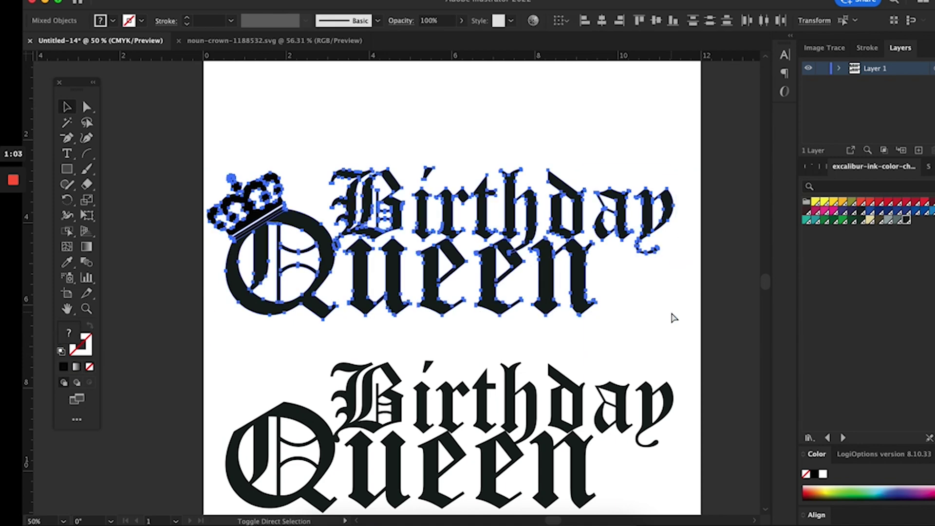
Step: Delete the duplicate "Birthday Queen" lettering below the crowned version
left_click(572, 493)
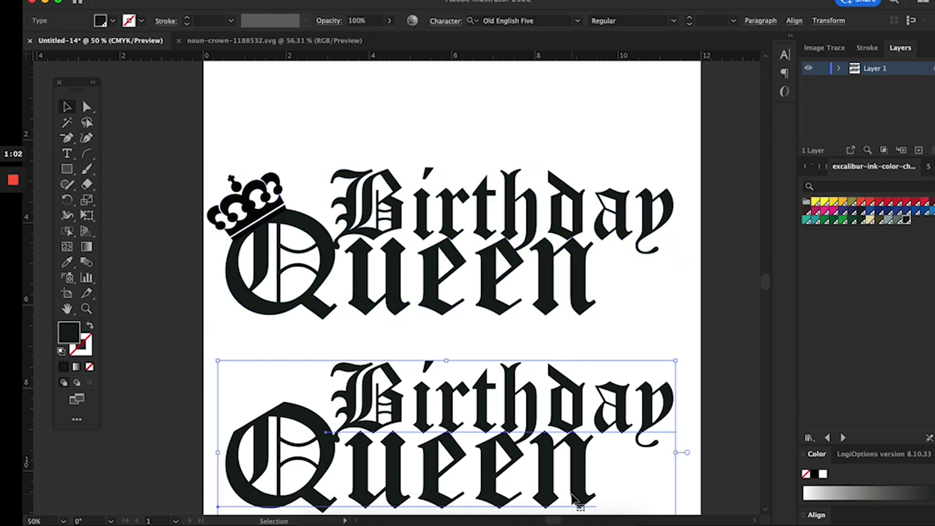
key("Delete")
scroll(571, 493, "down", 3)
scroll(571, 493, "right", 1)
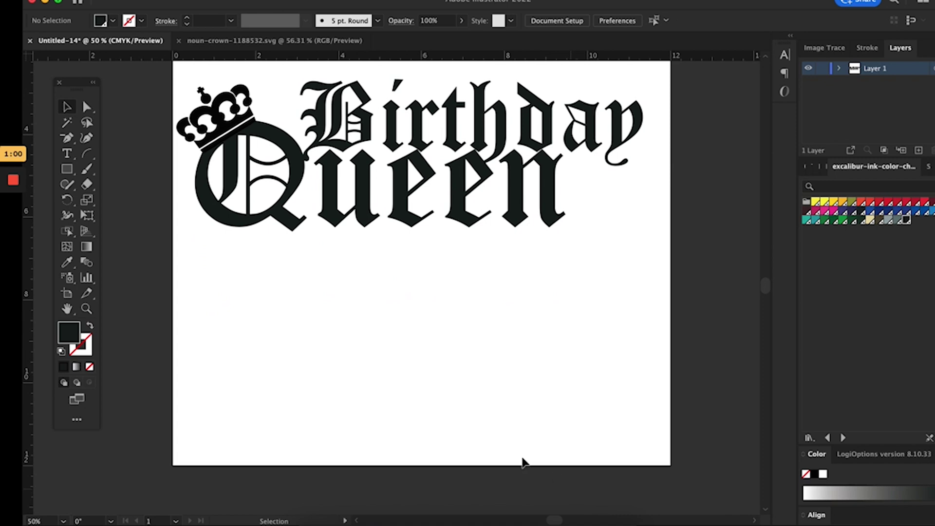
Step: Select the crown and outlined lettering and merge them into one shape with the Pathfinder's Unite mode
scroll(519, 458, "up", 3)
scroll(519, 458, "left", 1)
left_click_drag(168, 121, 682, 328)
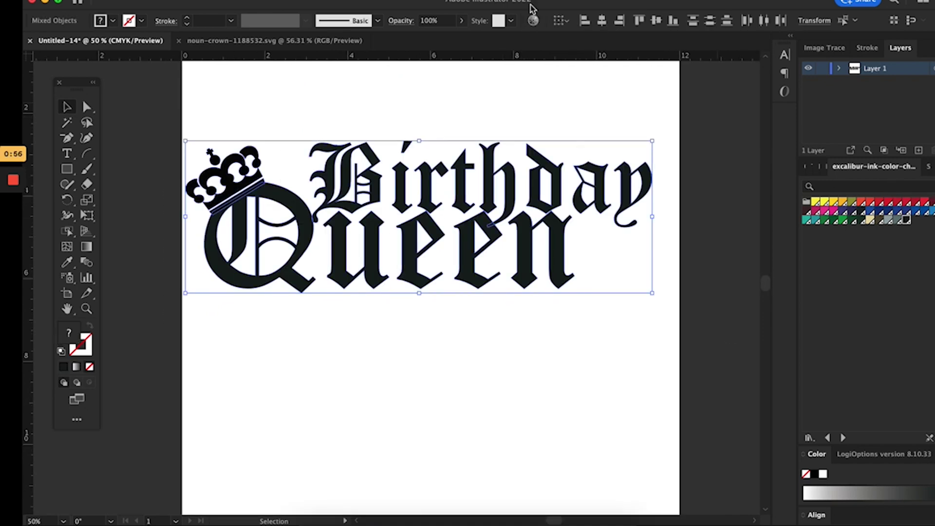
left_click(332, 1)
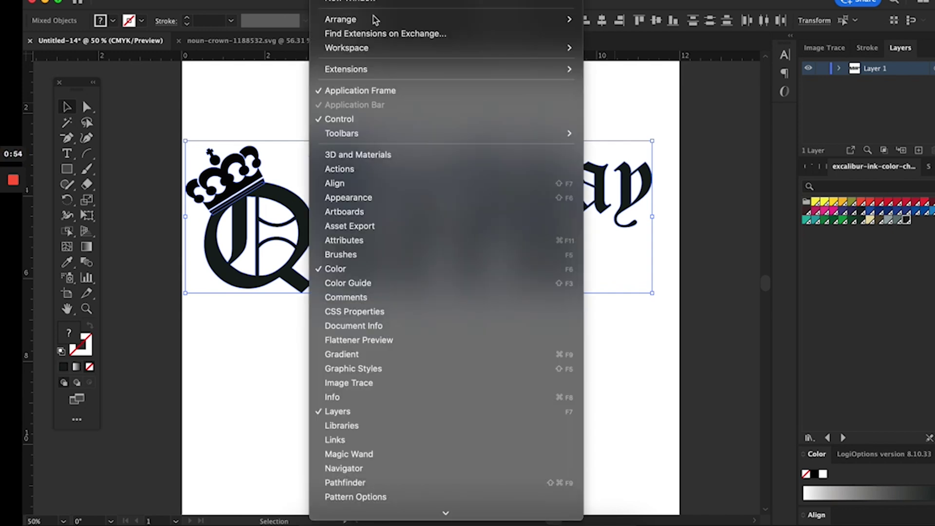
left_click(438, 486)
left_click(813, 229)
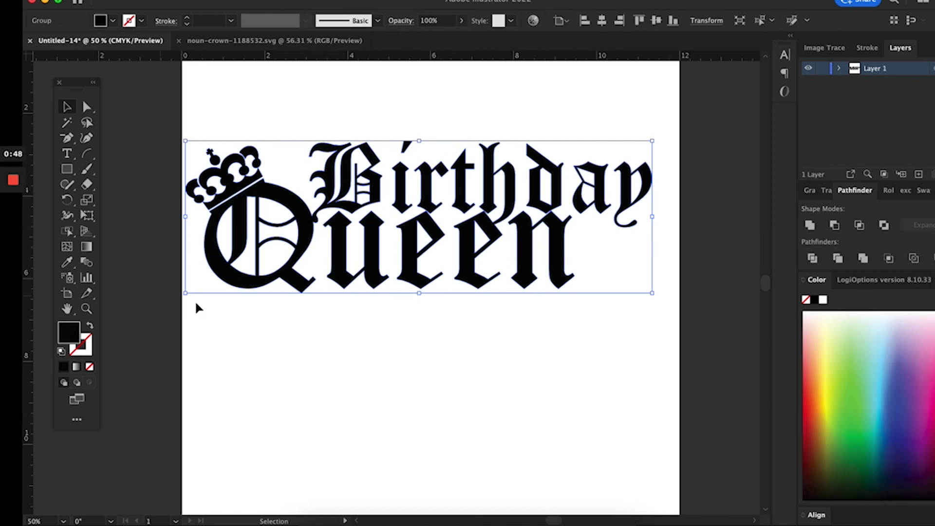
Step: Place a duplicate of the united crown design directly below the original and select the upper copy
left_click_drag(511, 204, 533, 351)
left_click_drag(198, 97, 640, 255)
Step: Start an Offset Path on the upper crown design and preview a 0.2 in offset with miter joins
left_click(161, 0)
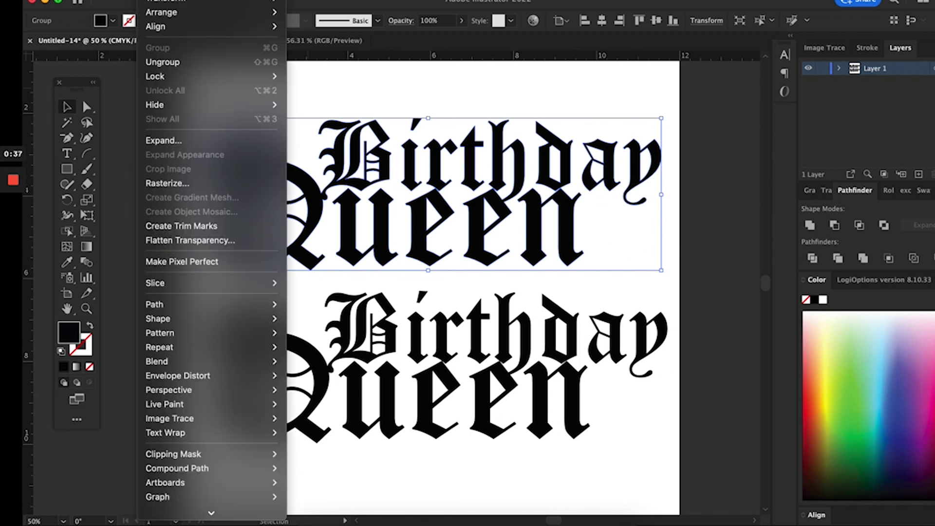
mouse_move(205, 307)
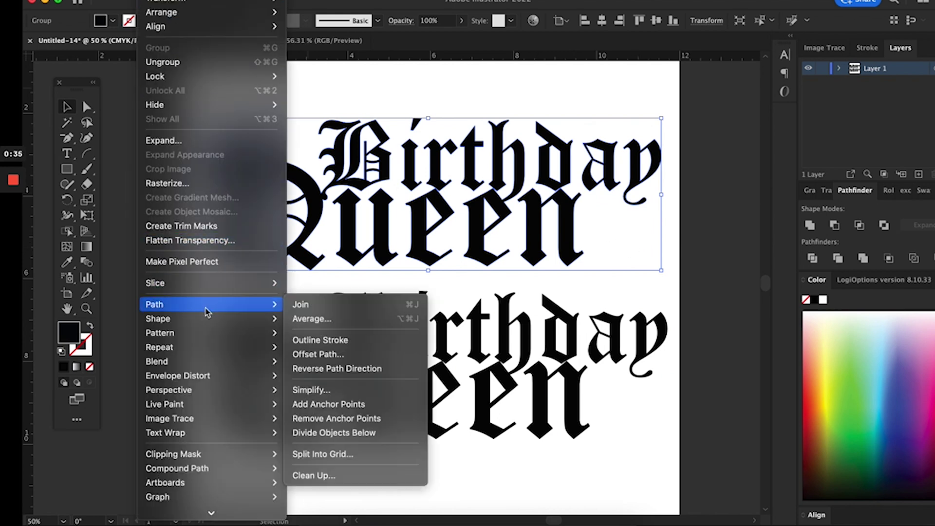
left_click(340, 360)
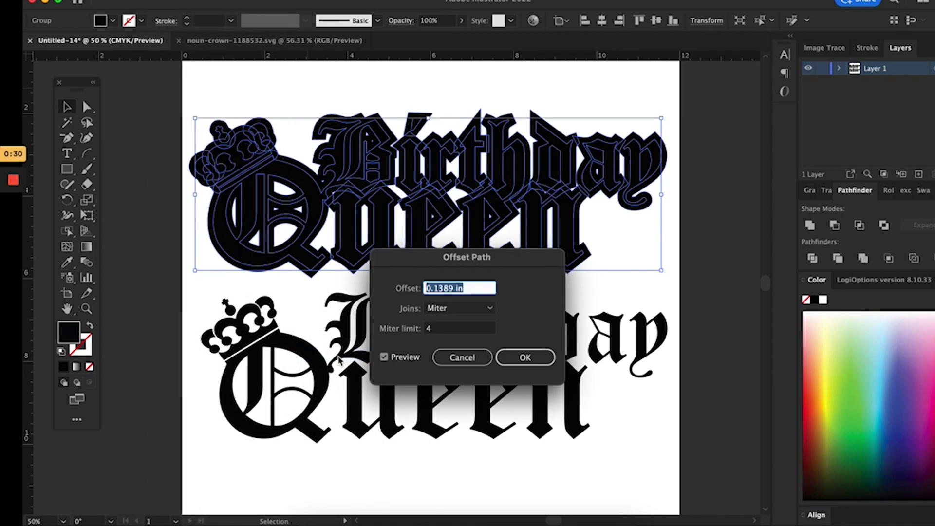
left_click(436, 289)
left_click_drag(435, 289, 452, 292)
type("2")
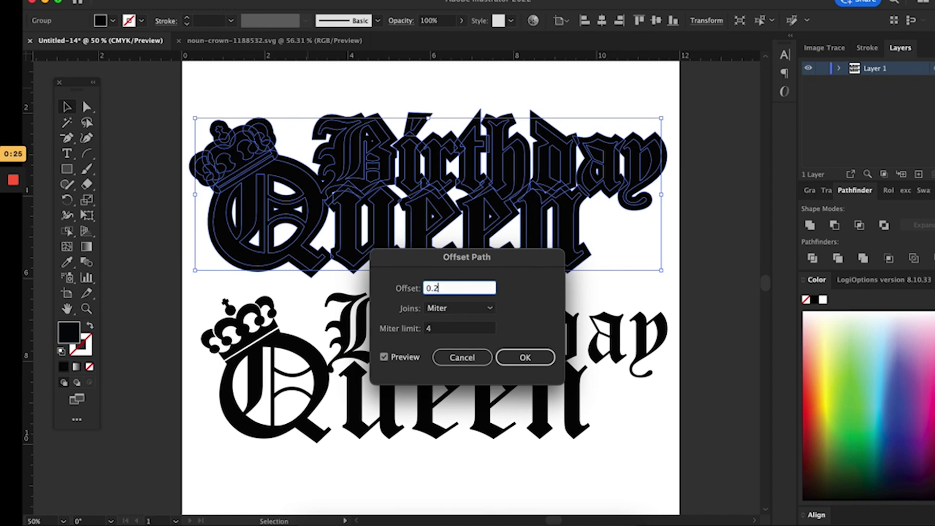
left_click(384, 358)
left_click(385, 358)
left_click(384, 359)
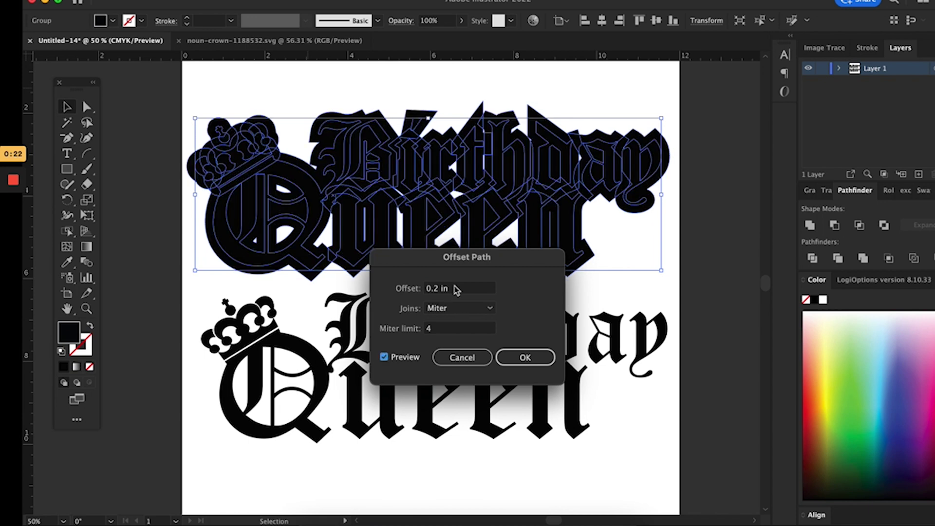
Step: Try a 0.5 in offset with miter joins on the upper crown design and unite the resulting paths
left_click(436, 291)
left_click_drag(435, 288, 438, 289)
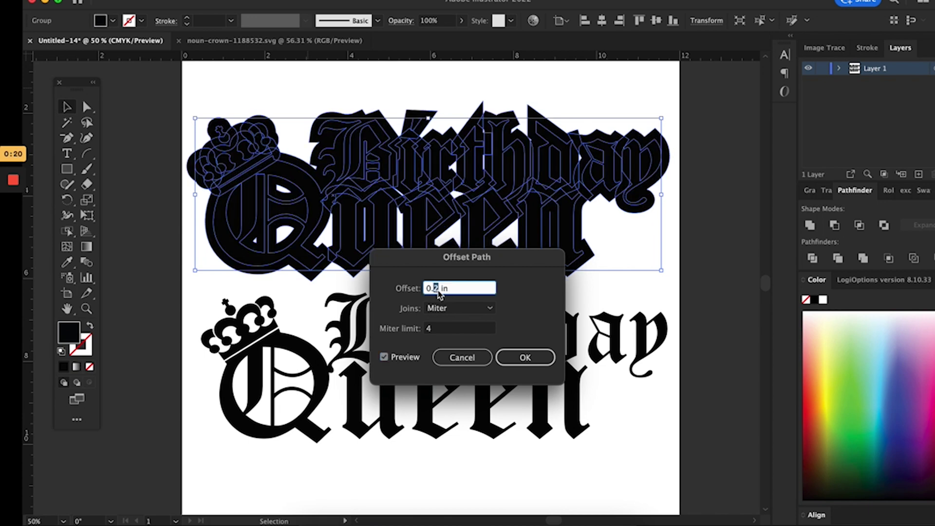
type("5")
left_click(384, 358)
left_click(385, 358)
left_click(384, 358)
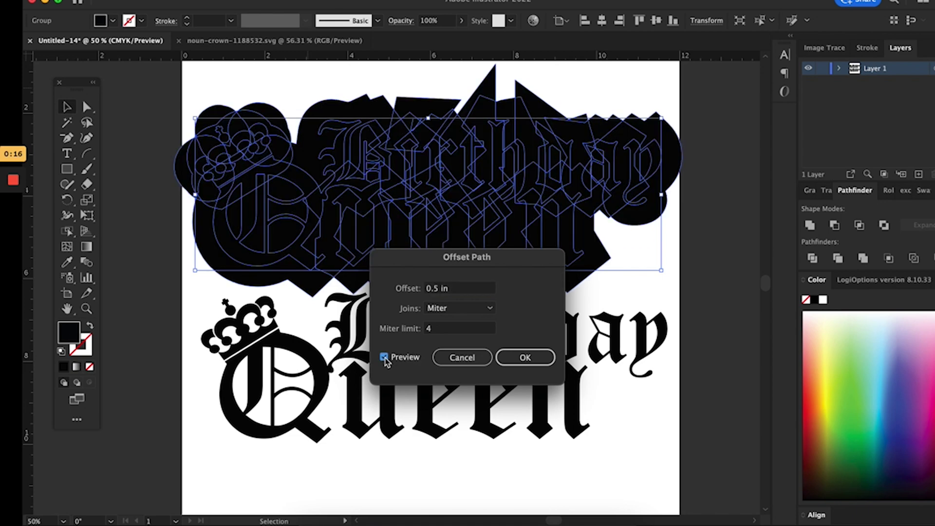
left_click(525, 357)
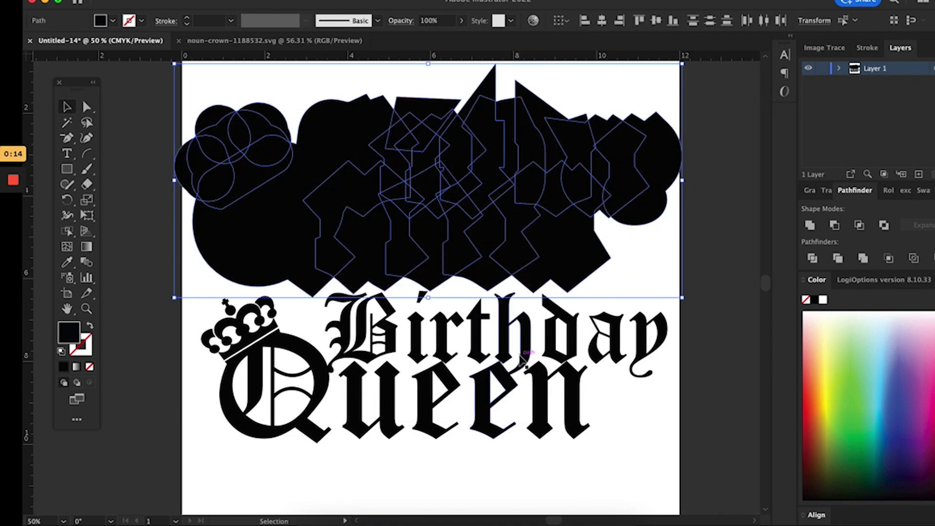
left_click(810, 225)
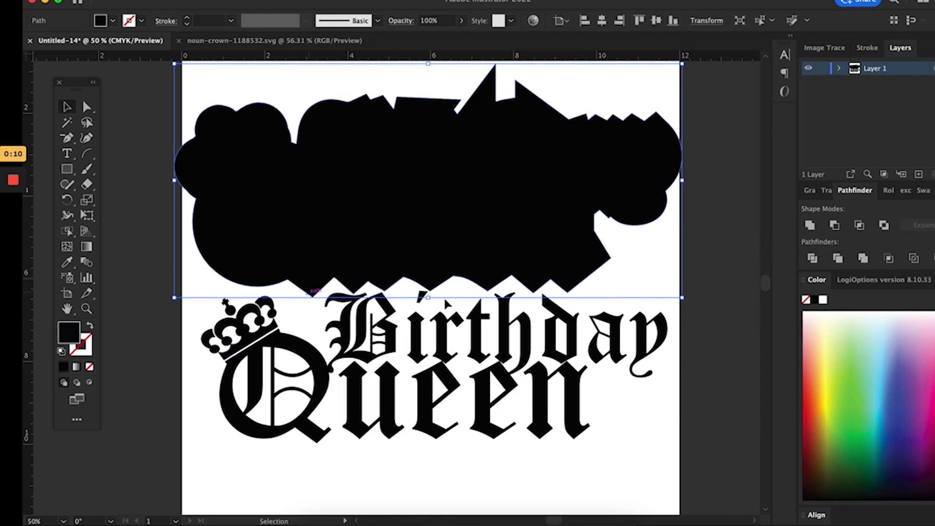
Step: Undo the unite and the mitered offset on the upper crown design
left_click(193, 322)
left_click_drag(191, 315, 536, 448)
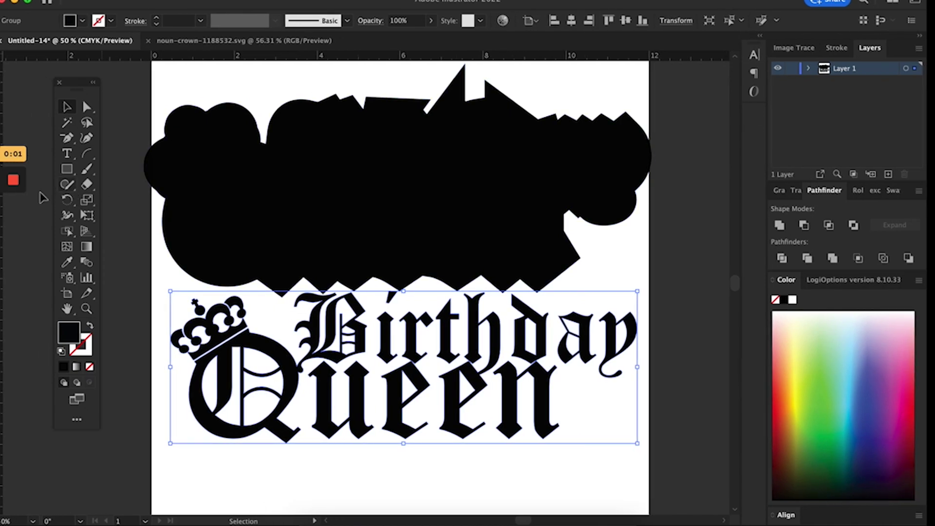
left_click(146, 242)
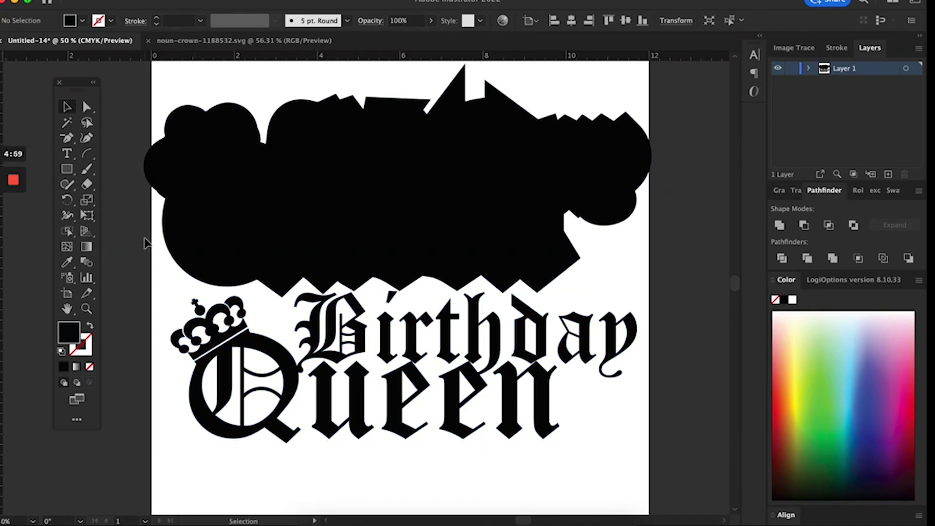
left_click(147, 243)
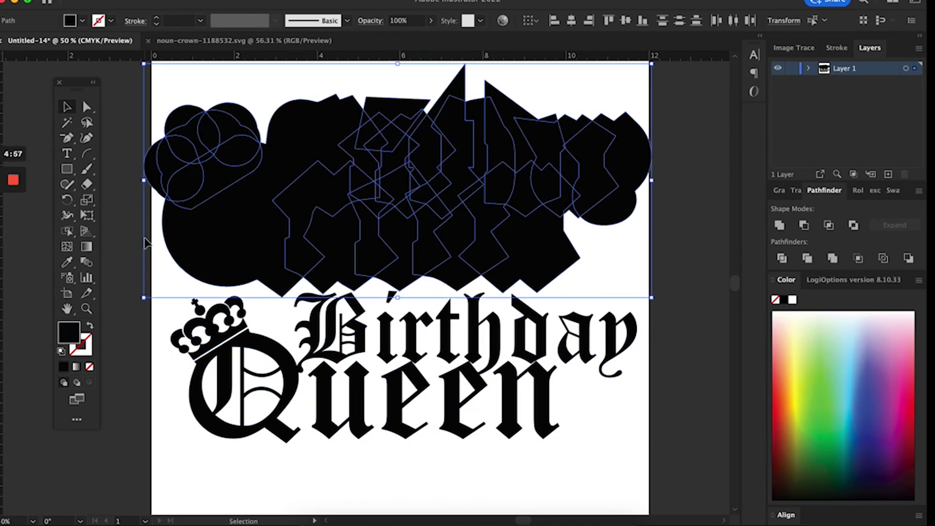
key("super+z")
key("super+z")
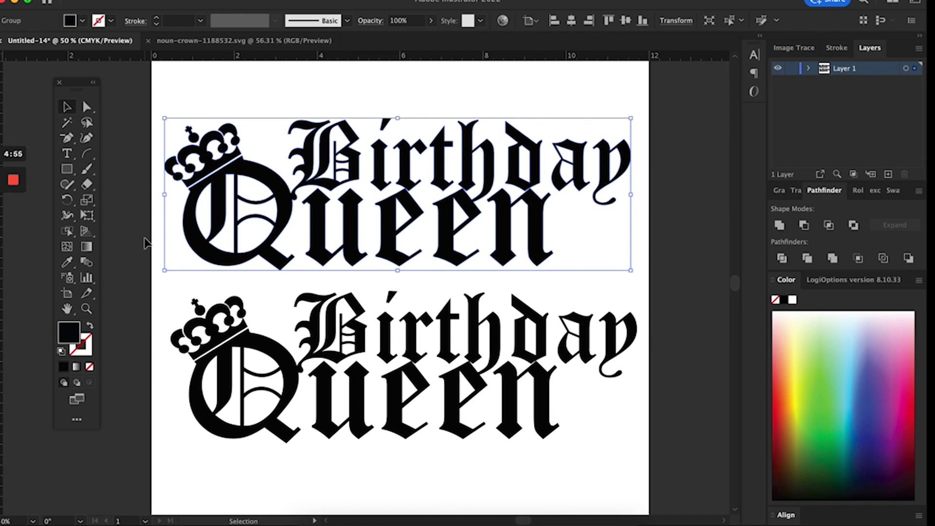
Step: Offset the upper crown design by 0.5 in with round joins and unite the offset paths into one shape
left_click(148, 1)
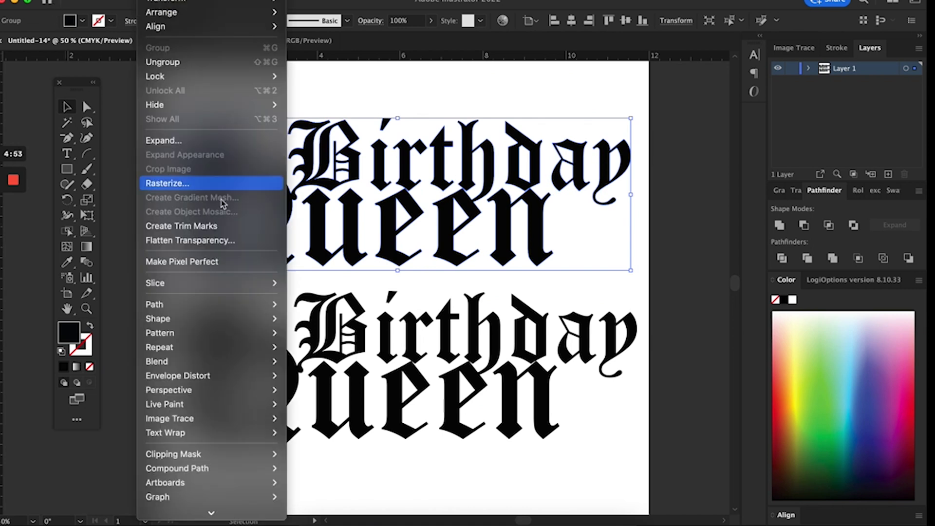
mouse_move(214, 344)
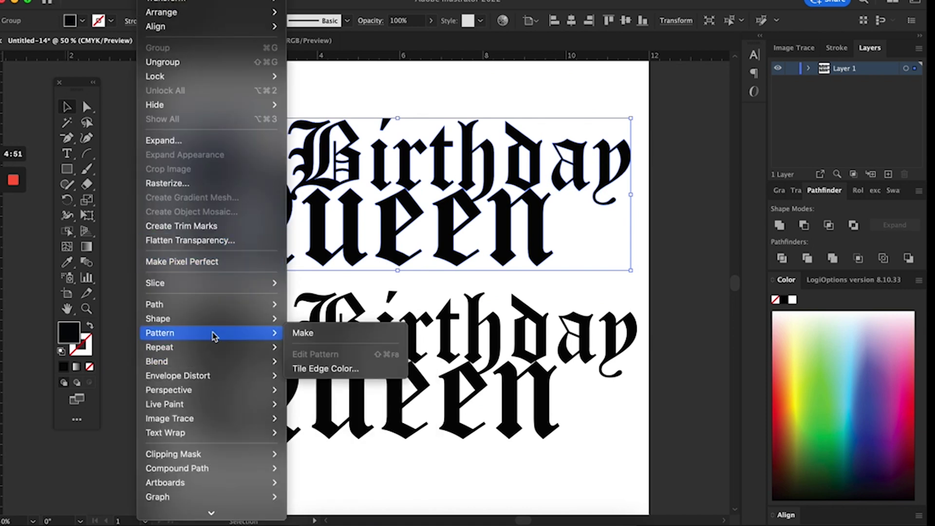
mouse_move(212, 306)
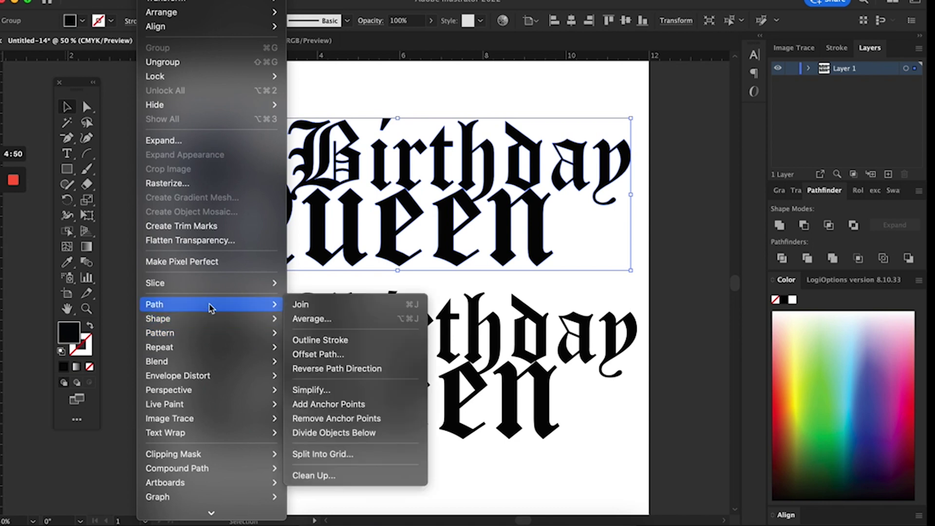
left_click(349, 359)
left_click(465, 308)
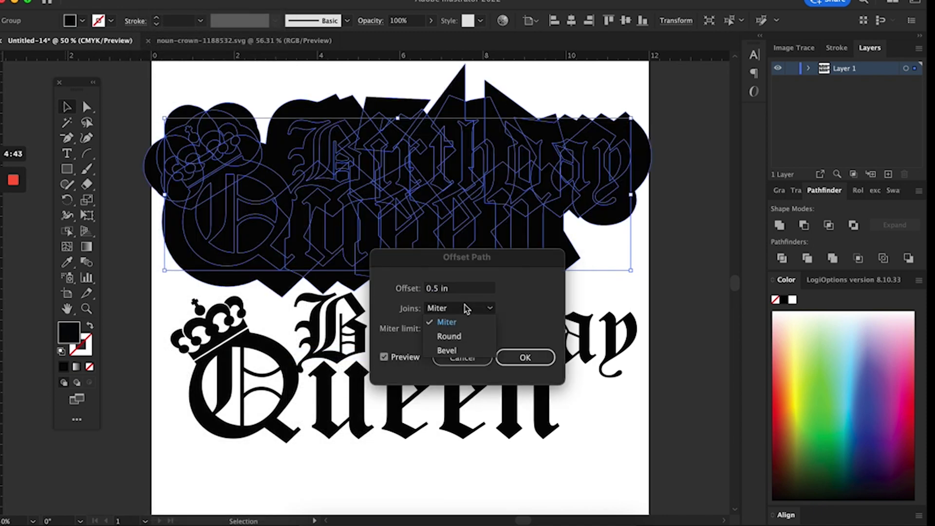
left_click(466, 335)
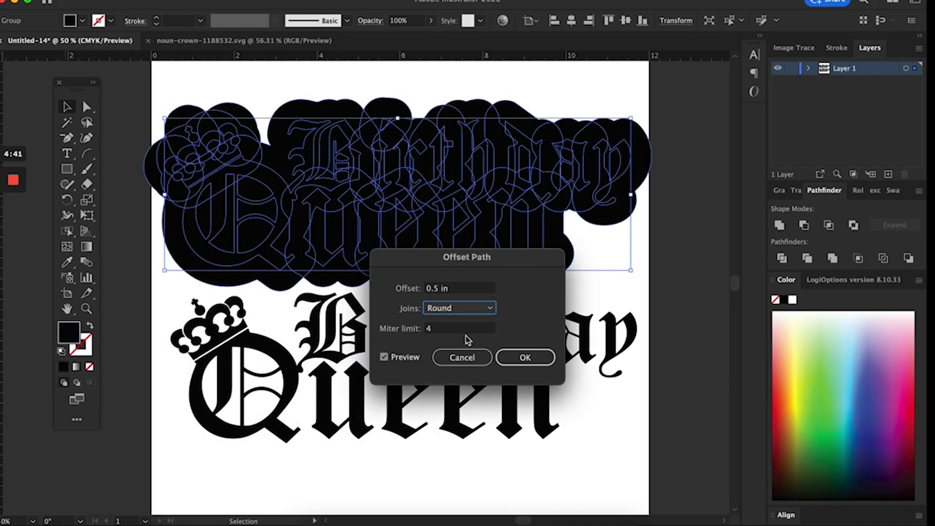
left_click(523, 361)
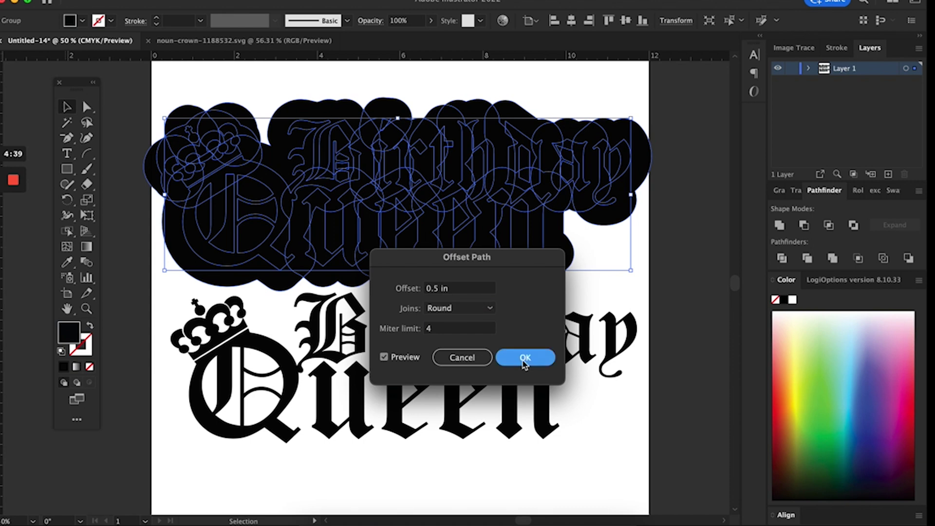
left_click(780, 226)
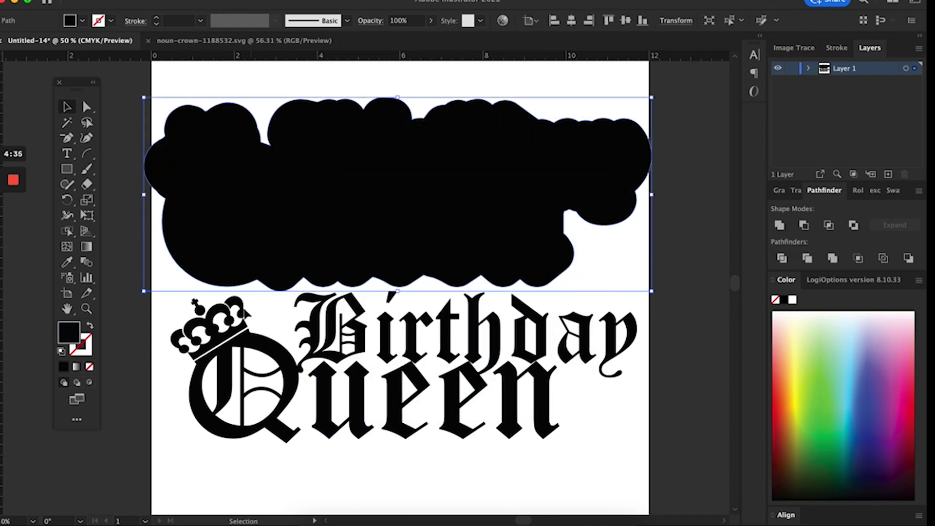
Step: Select the lower "Birthday Queen" design, show the color swatches and fill the design with red
left_click_drag(156, 327, 663, 447)
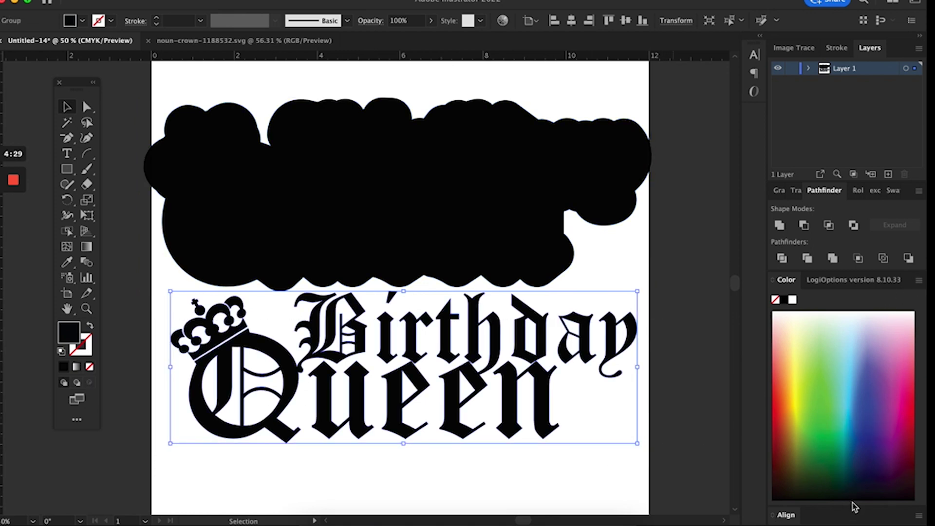
left_click(919, 281)
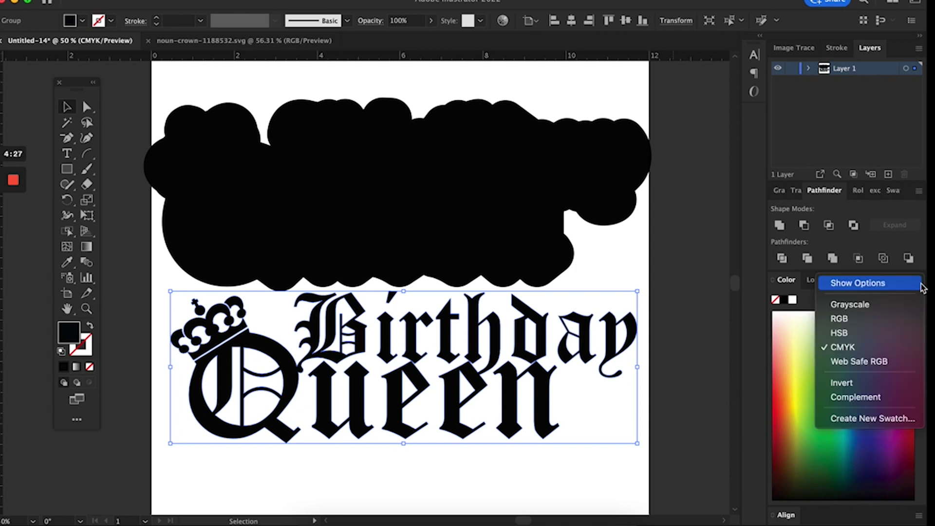
left_click(753, 397)
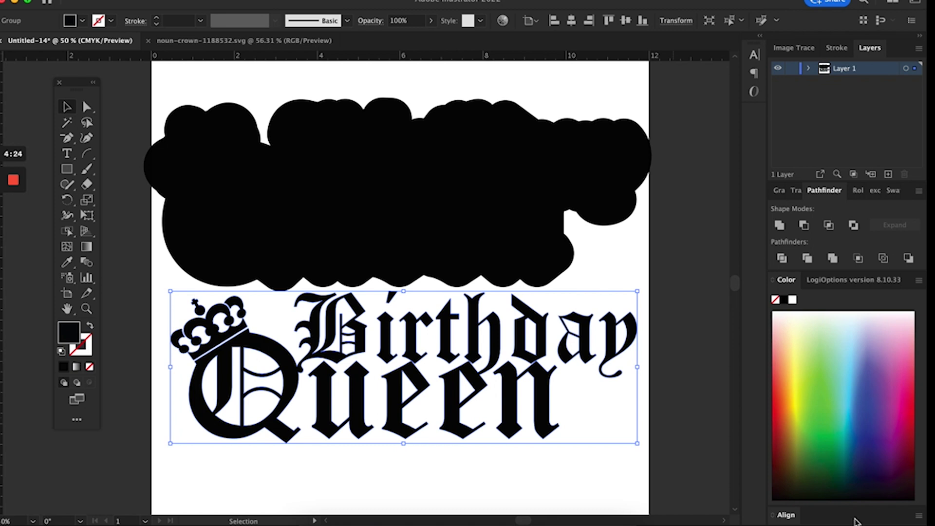
left_click_drag(856, 523, 857, 502)
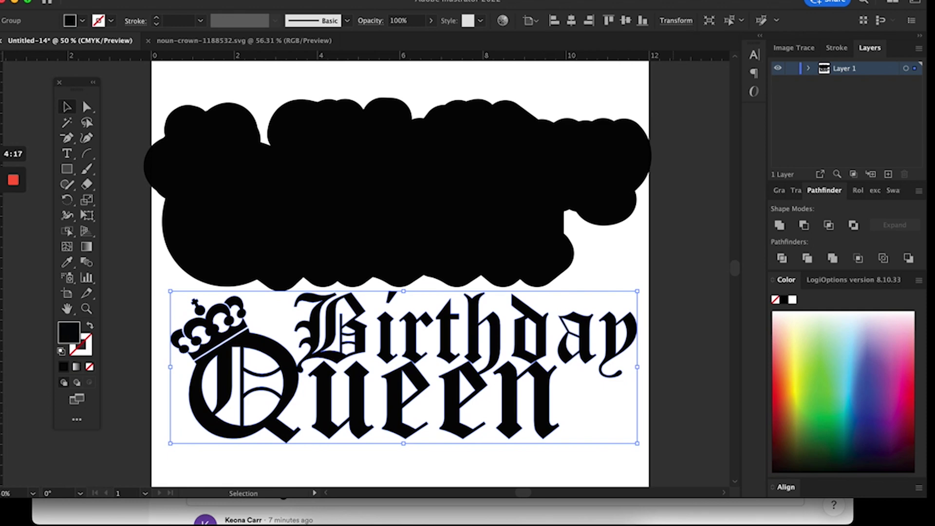
left_click(324, 1)
scroll(359, 383, "down", 5)
scroll(359, 384, "down", 1)
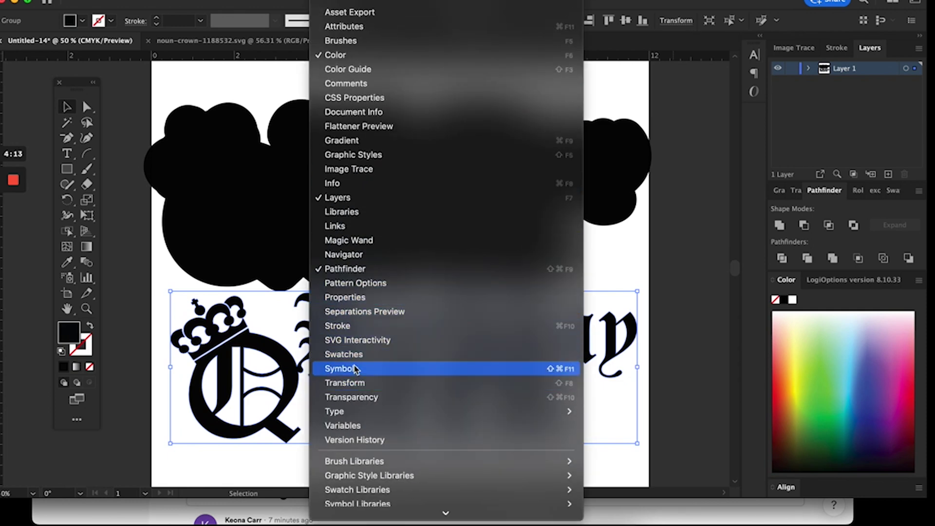
left_click(360, 358)
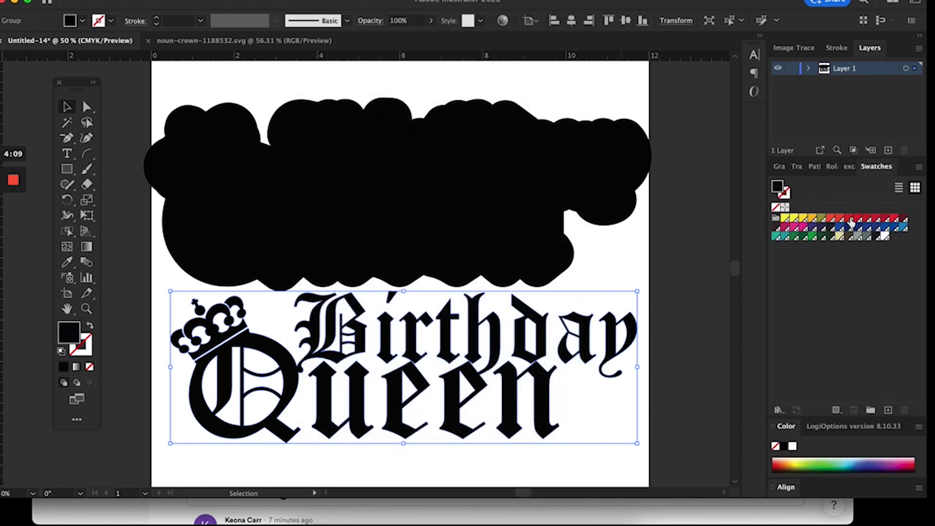
left_click(867, 219)
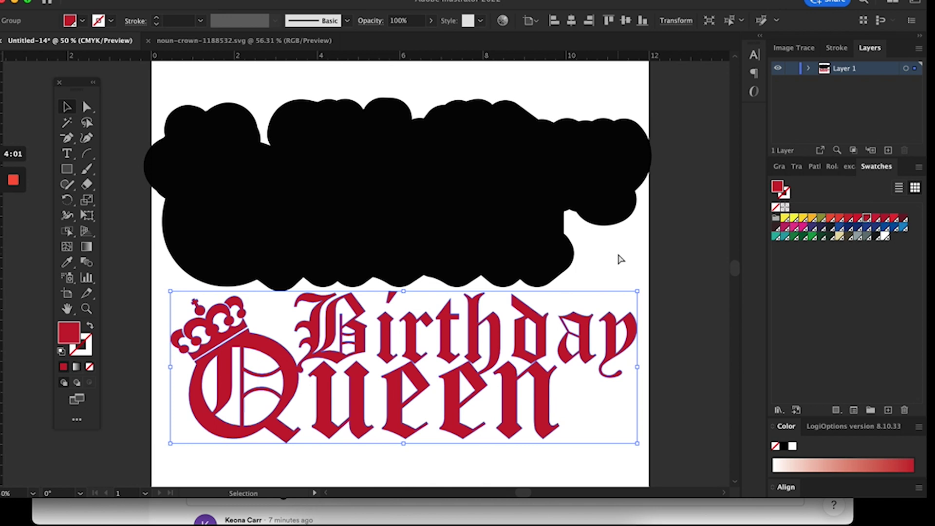
Step: Duplicate the red "Birthday Queen" design, fill the copy with white and place it over the black offset shape
key("a")
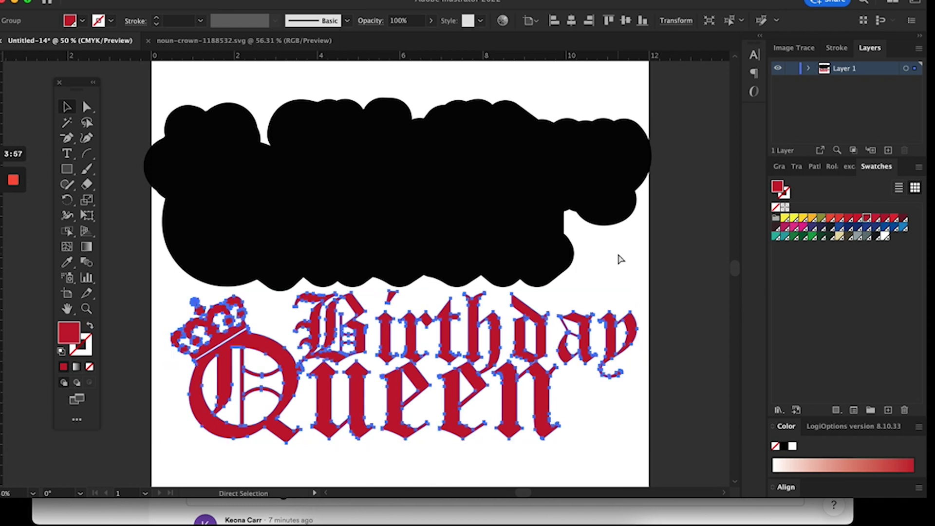
key("ctrl+v")
key("v")
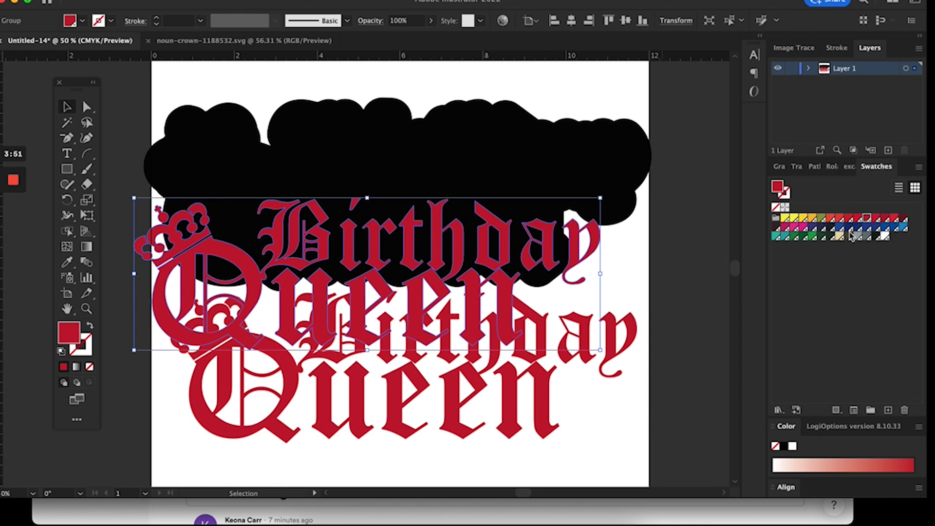
left_click(885, 236)
left_click_drag(574, 259, 610, 184)
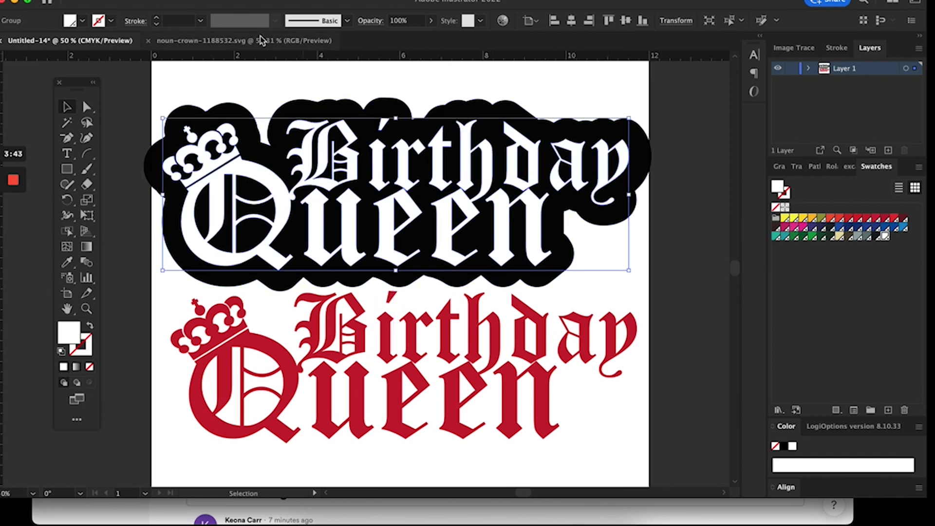
Step: Offset the white "Birthday Queen" copy by 0.3 in with round joins
left_click(161, 1)
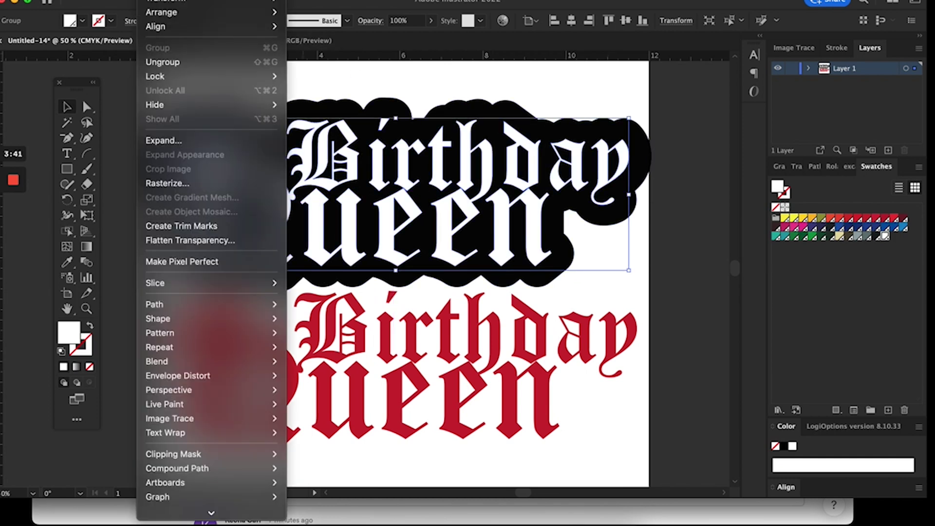
mouse_move(183, 305)
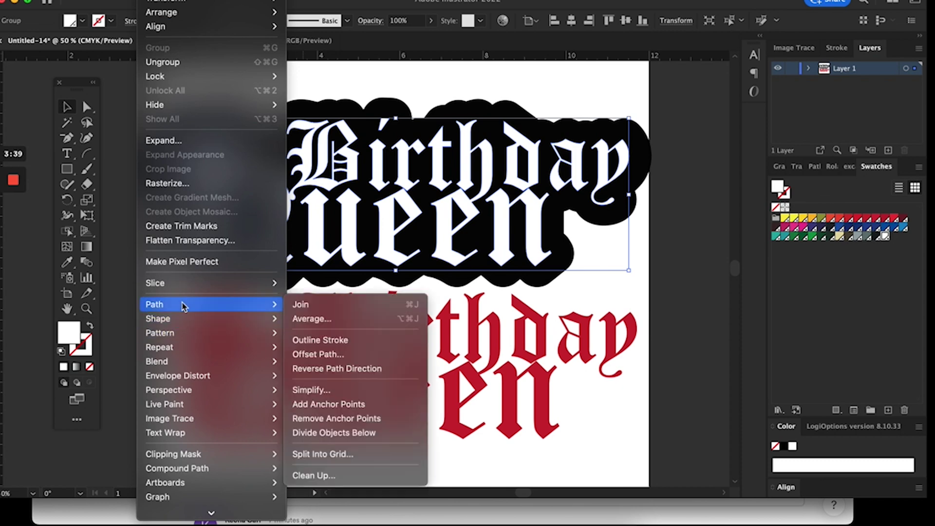
left_click(327, 359)
left_click(436, 288)
double_click(435, 288)
left_click(435, 288)
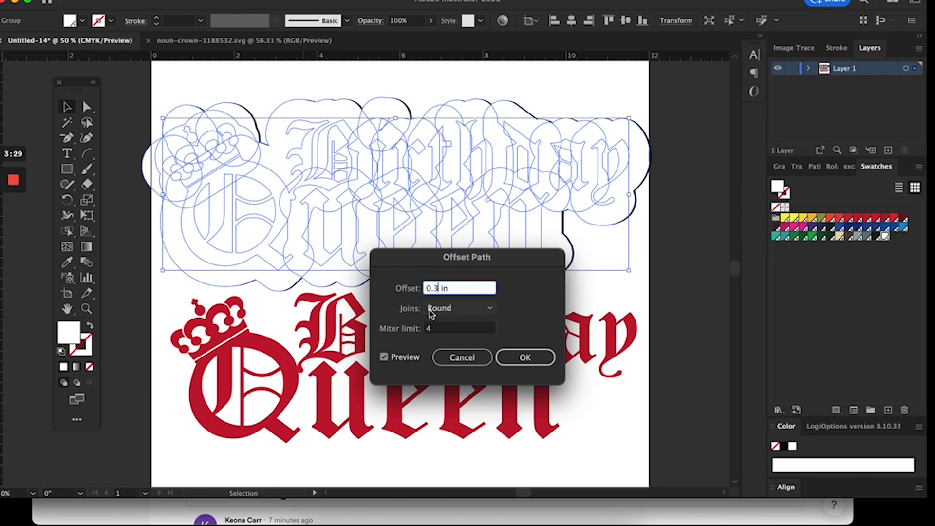
left_click(384, 358)
left_click(384, 358)
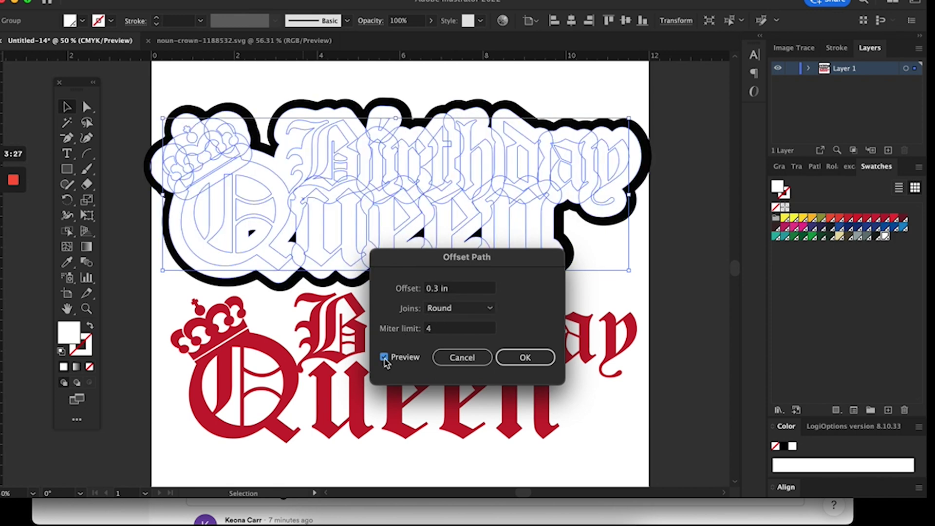
left_click(526, 359)
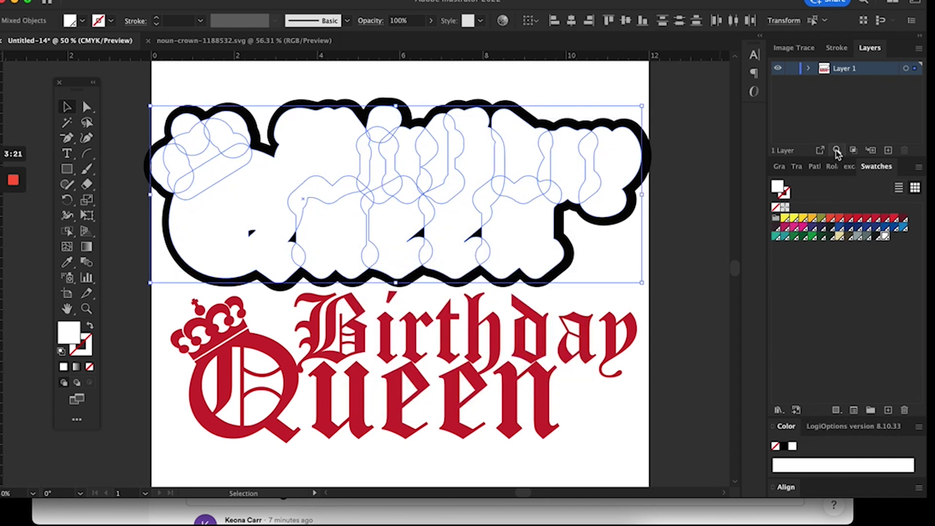
Step: Unite the overlapping white offset paths into one shape
left_click(816, 167)
left_click(779, 201)
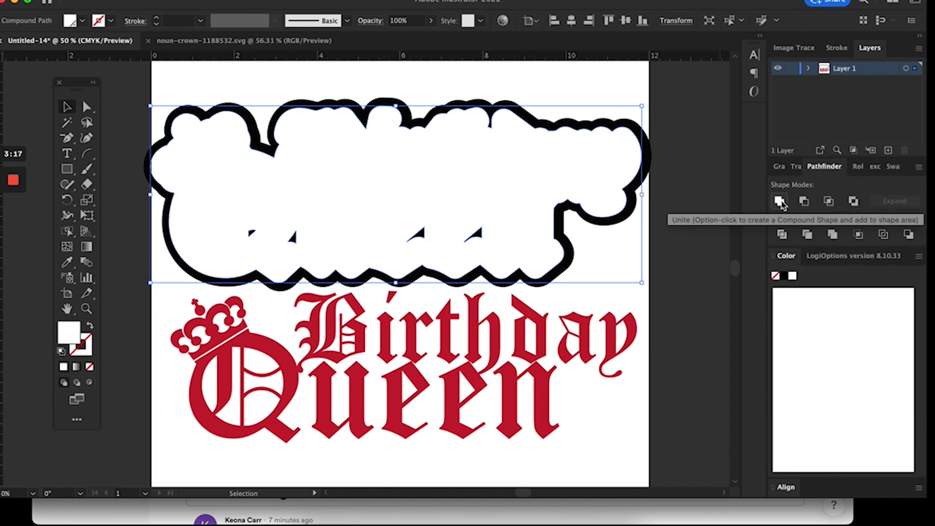
double_click(478, 235)
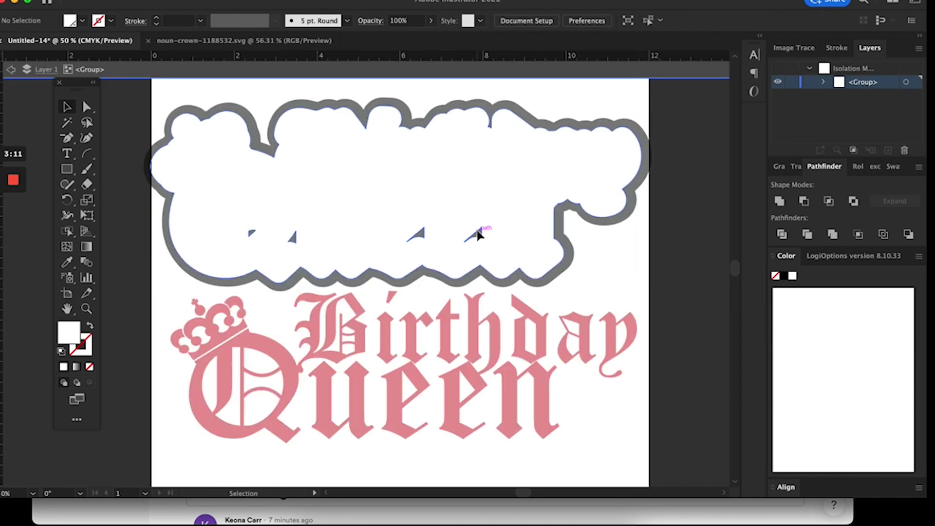
double_click(477, 236)
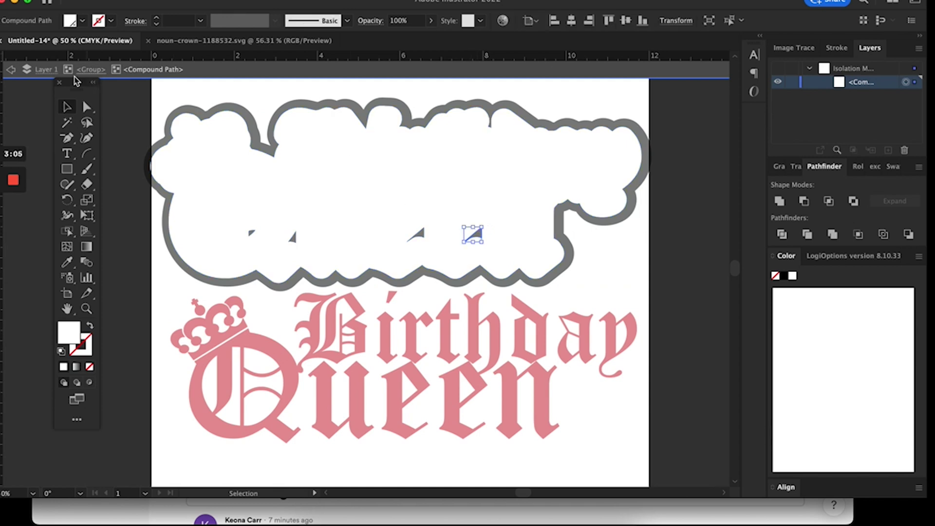
left_click(10, 70)
left_click(11, 70)
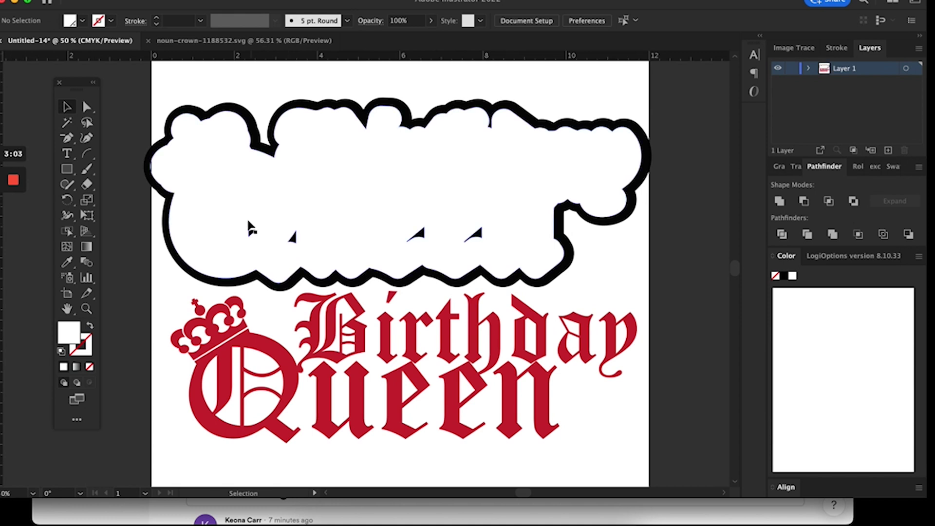
Step: Unite the white lettering group with its offset shape and delete the four small leftover gaps inside it
left_click(254, 235)
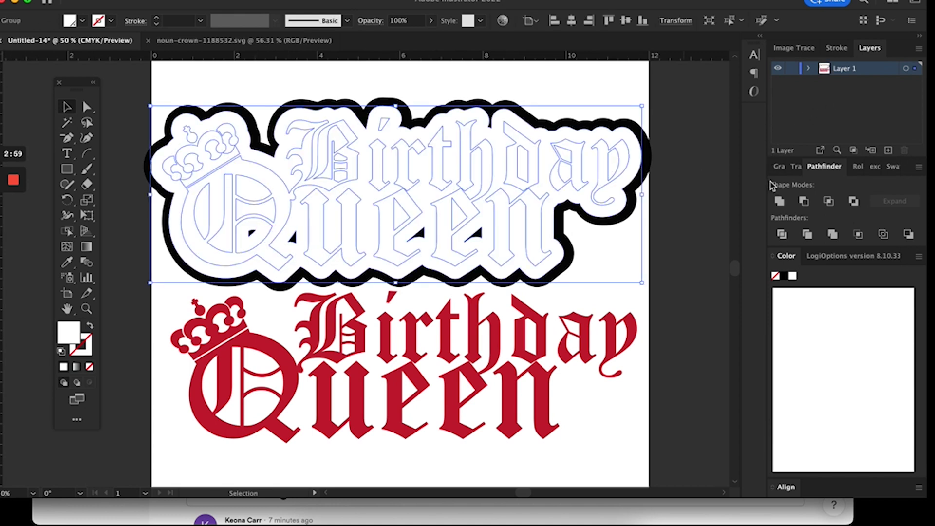
left_click(780, 202)
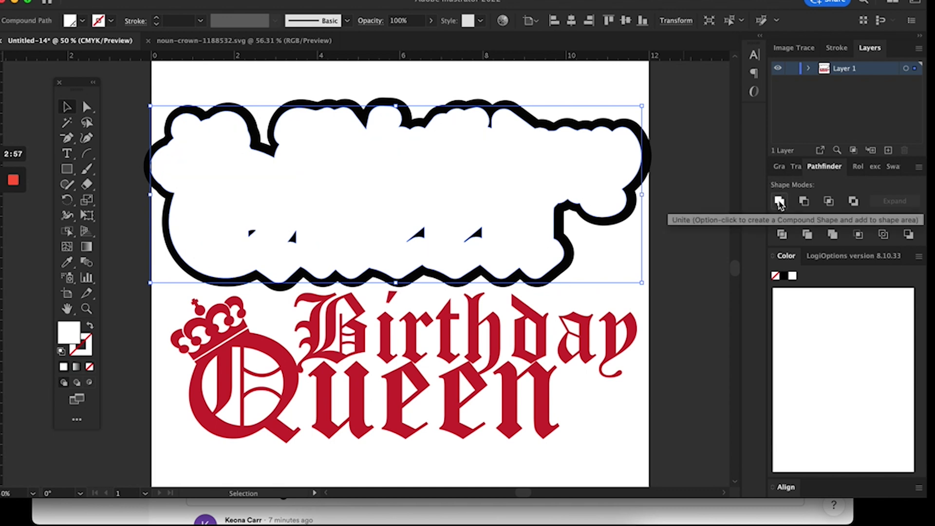
double_click(251, 238)
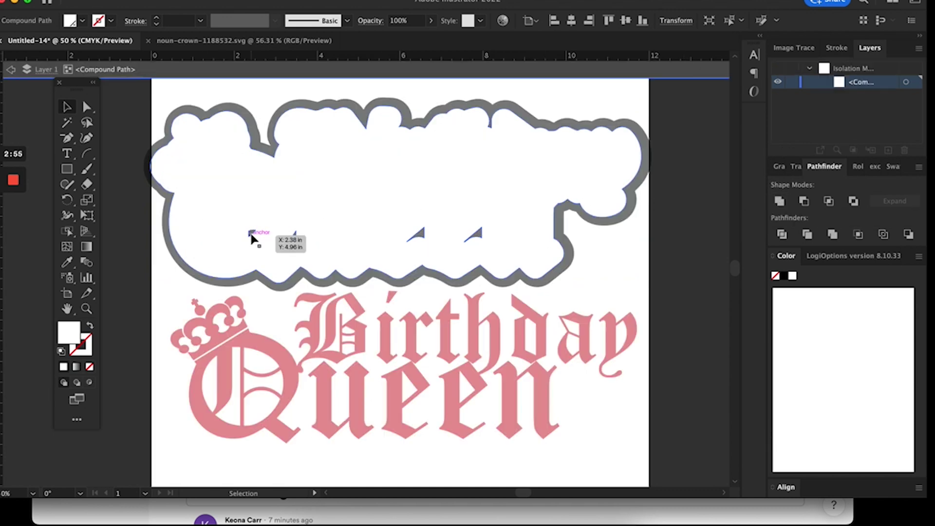
left_click(252, 236)
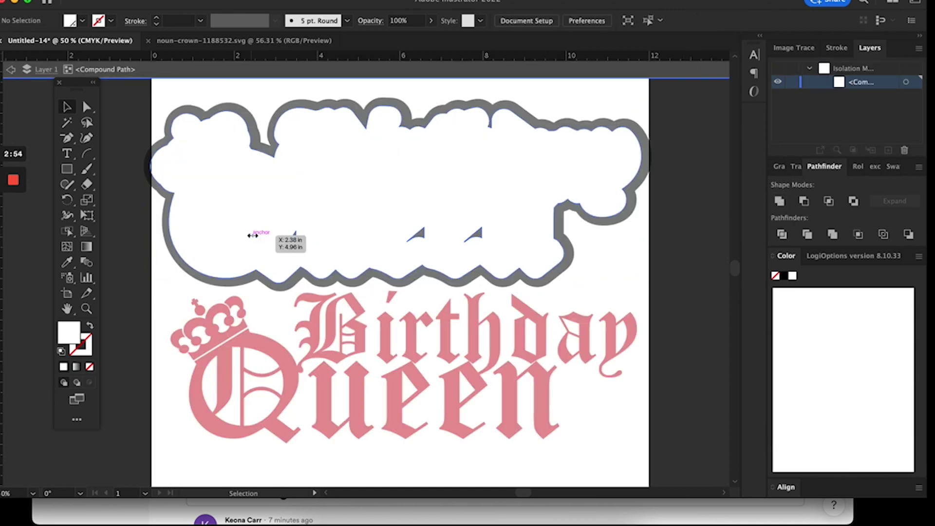
left_click(293, 238)
key("Delete")
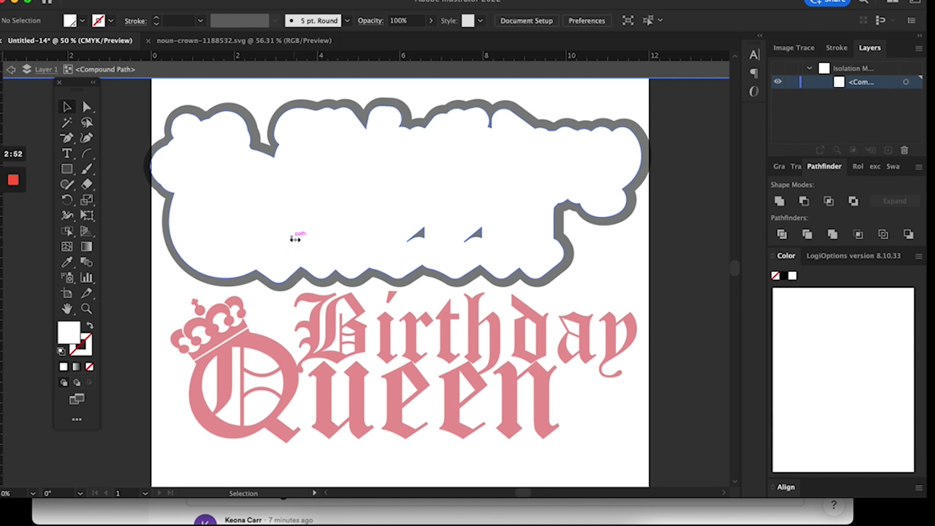
left_click(418, 237)
key("Delete")
left_click(474, 238)
key("Delete")
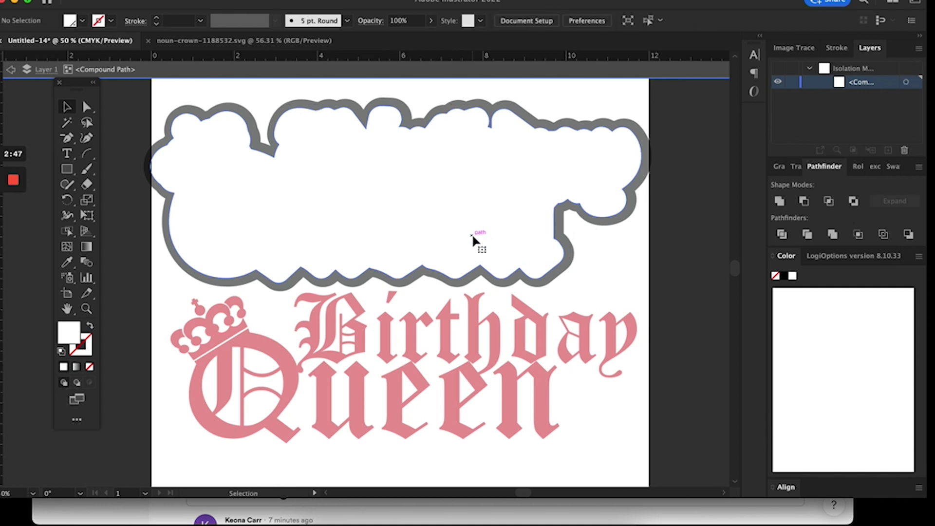
left_click(10, 73)
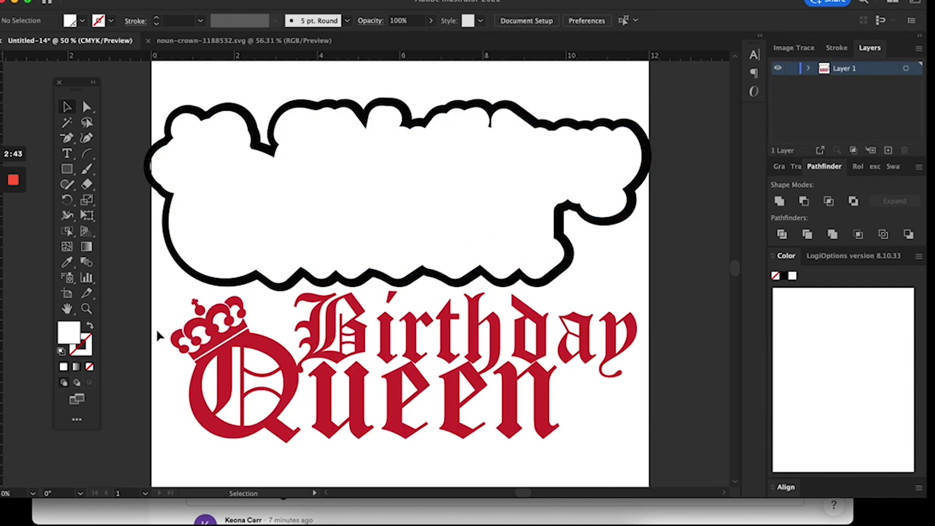
Step: Bring the red "Birthday Queen" design to the front and place it centered over the white offset shape
left_click_drag(159, 332, 589, 432)
left_click_drag(518, 394, 493, 377)
right_click(493, 378)
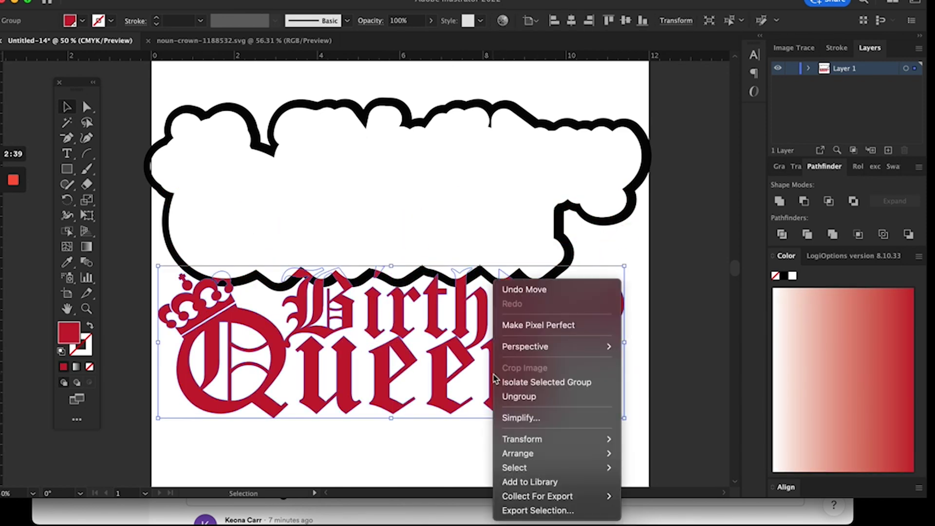
mouse_move(586, 454)
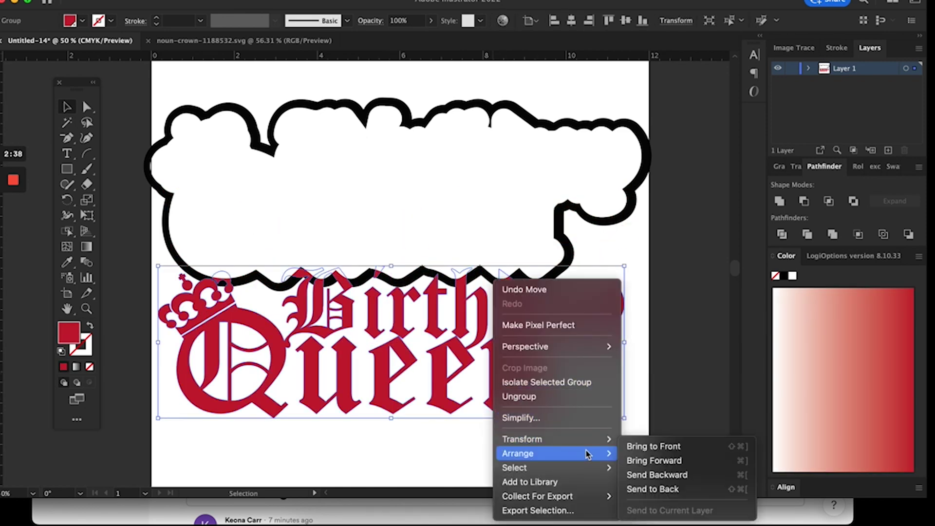
left_click(634, 446)
left_click_drag(526, 350, 529, 225)
left_click(488, 364)
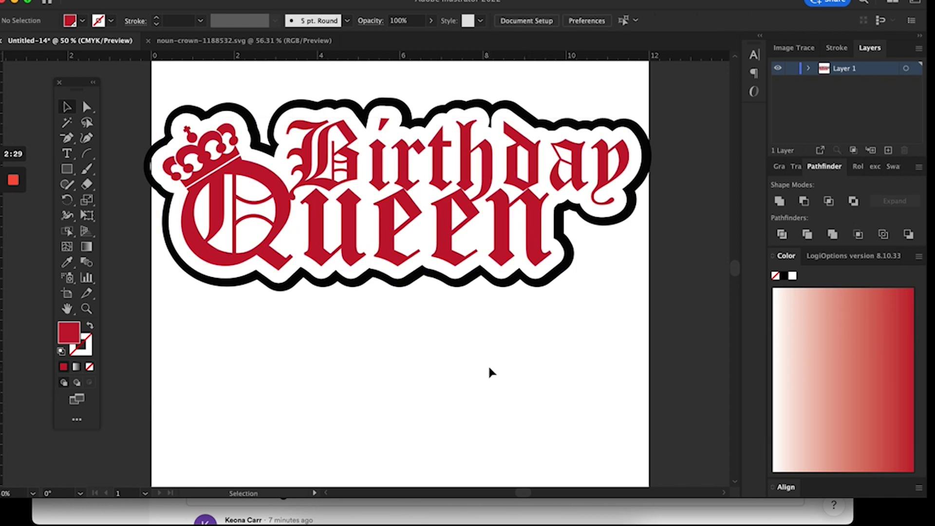
Step: Select all layers of the assembled "Birthday Queen" design
key("super+minus")
left_click_drag(222, 149, 615, 401)
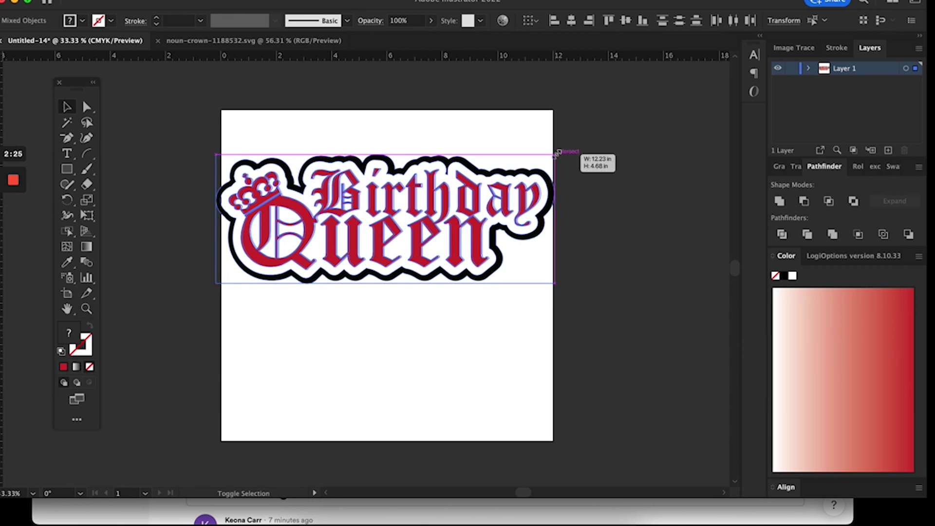
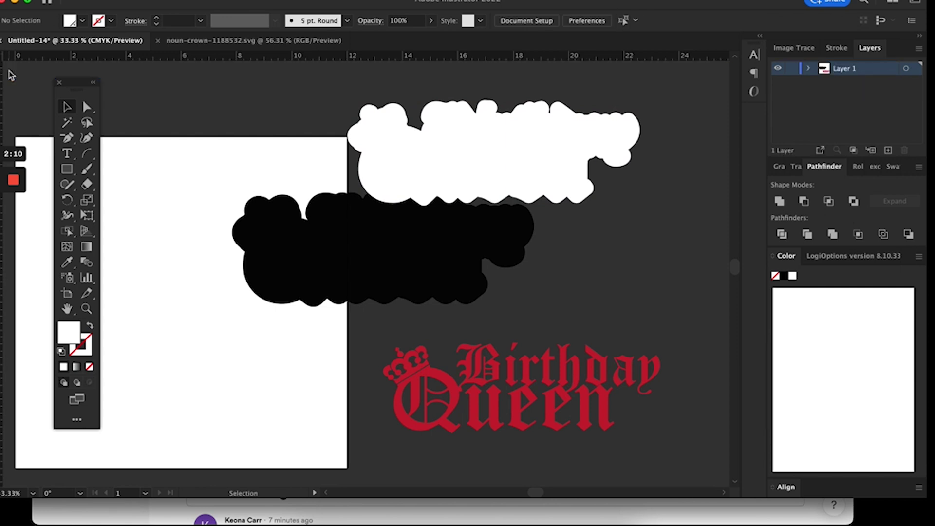
left_click(516, 165)
double_click(516, 165)
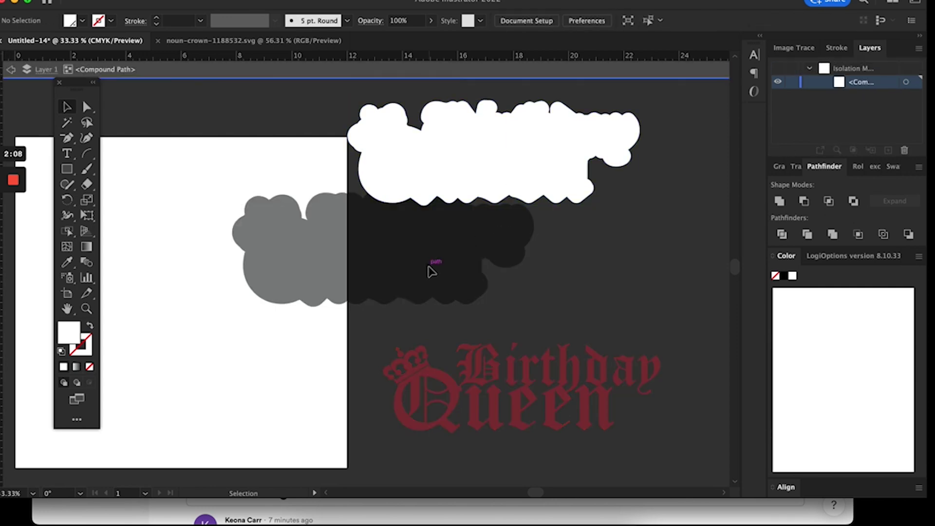
left_click(15, 71)
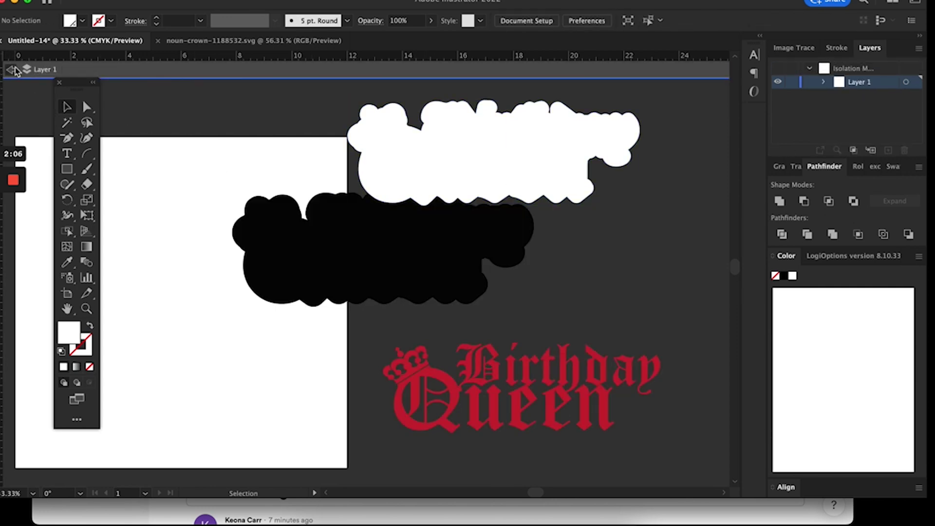
left_click(15, 69)
Step: Stack the white shape over the black offset shape and place the red "Birthday Queen" lettering on top
left_click_drag(493, 155, 404, 225)
left_click(524, 353)
double_click(525, 354)
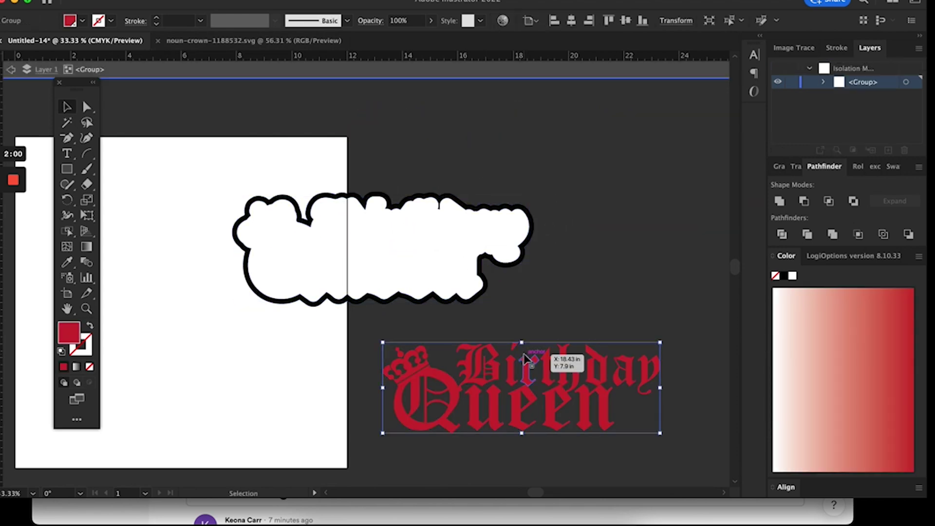
left_click(11, 69)
left_click(505, 382)
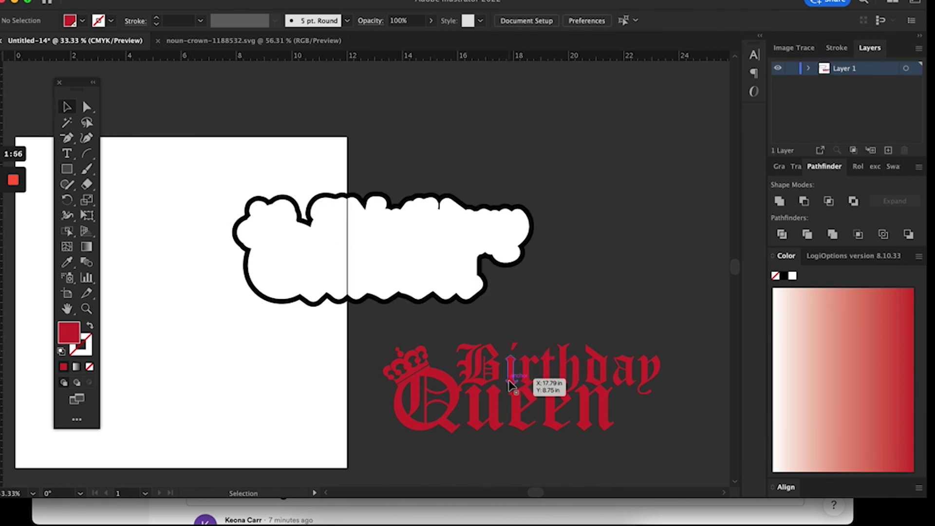
left_click_drag(510, 384, 371, 243)
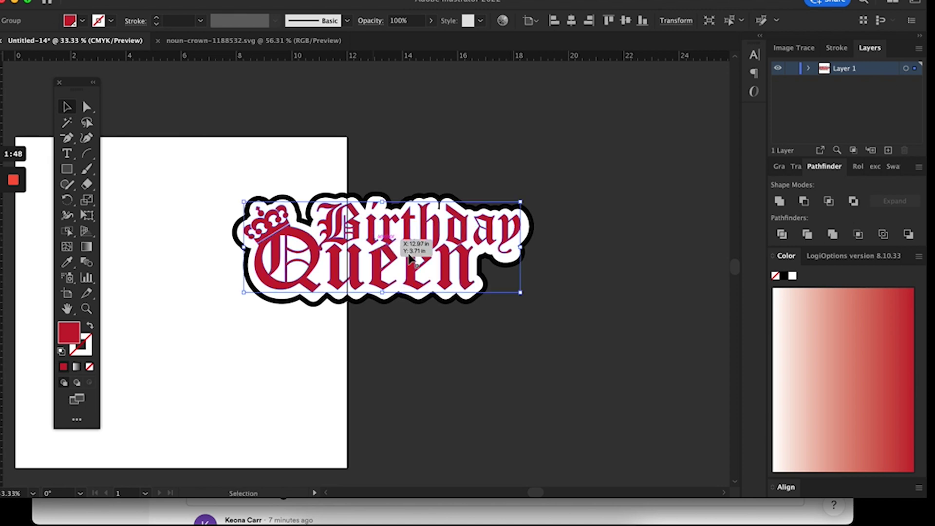
left_click(566, 345)
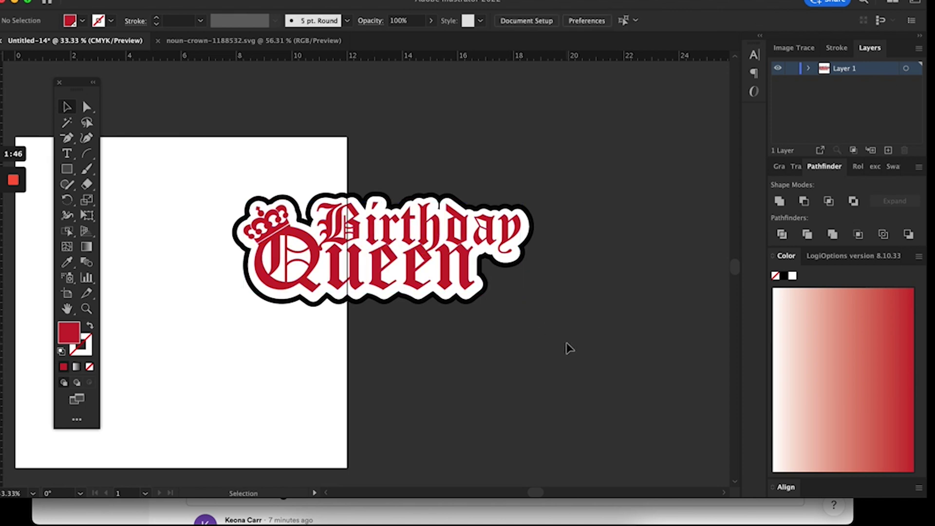
Step: Select the whole stacked design and examine the outlines of its layers up close
key("ctrl+1")
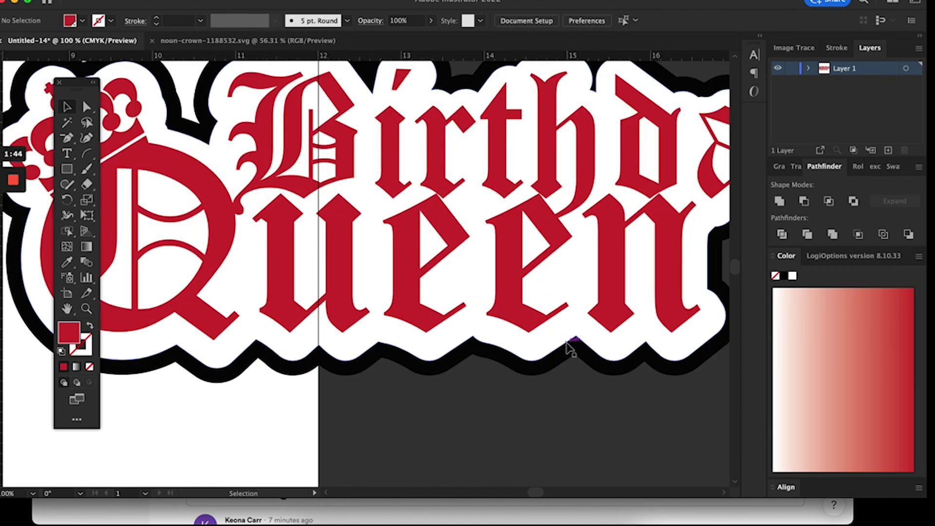
key("ctrl+minus")
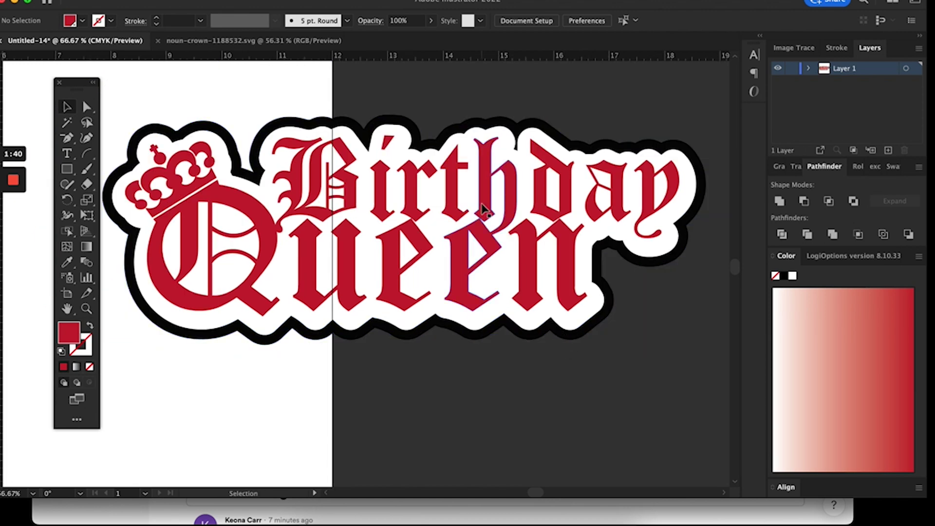
key("ctrl+minus")
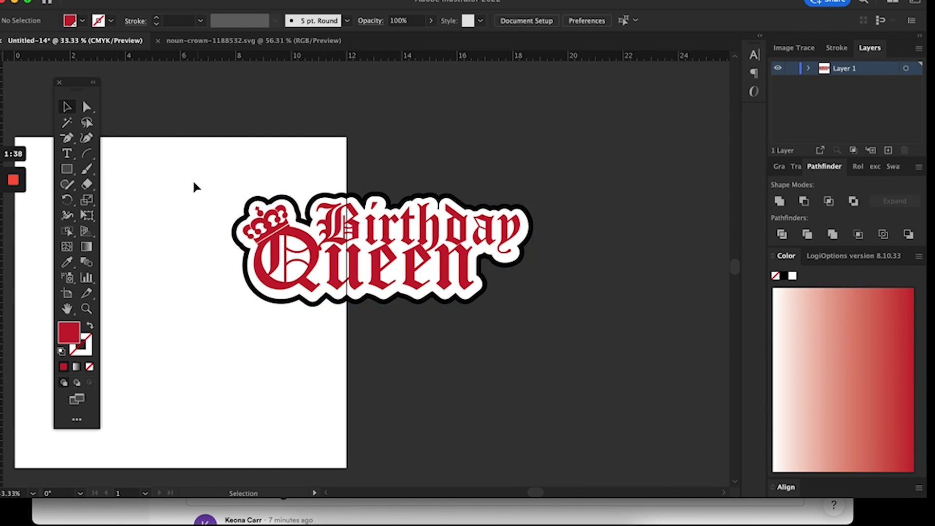
scroll(193, 186, "left", 3)
left_click_drag(276, 147, 622, 321)
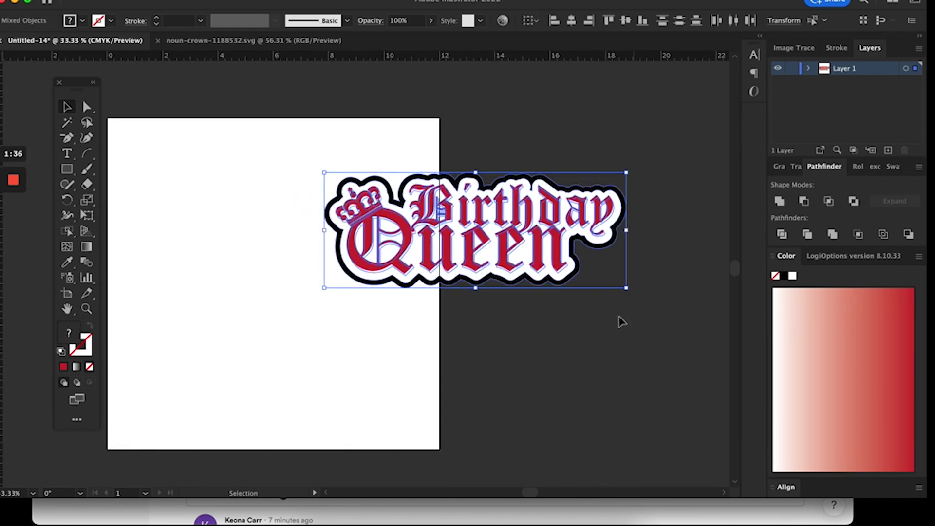
key("ctrl+plus")
key("ctrl+plus")
key("ctrl+plus")
key("ctrl+plus")
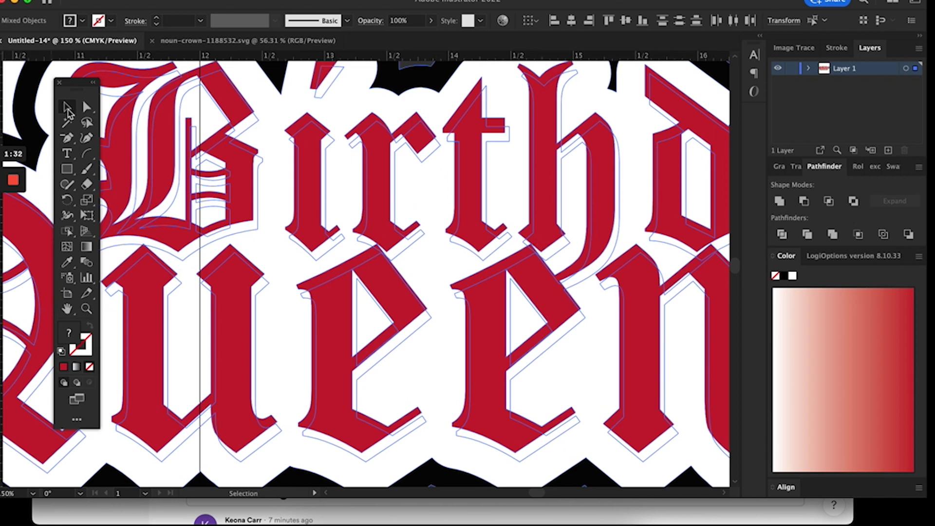
Step: Select the red lettering by color with the Magic Wand, then select the white shape and the red group in turn
left_click(68, 124)
left_click(258, 174)
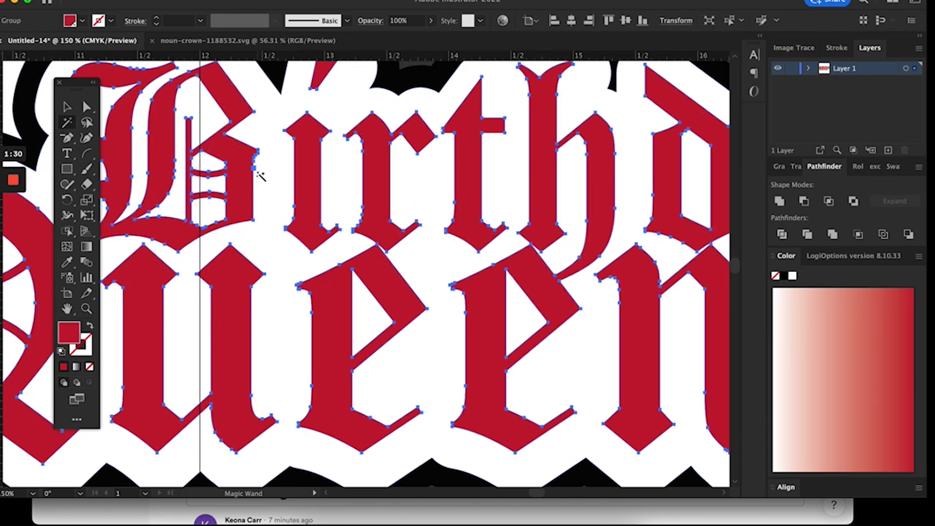
left_click(249, 140)
key("v")
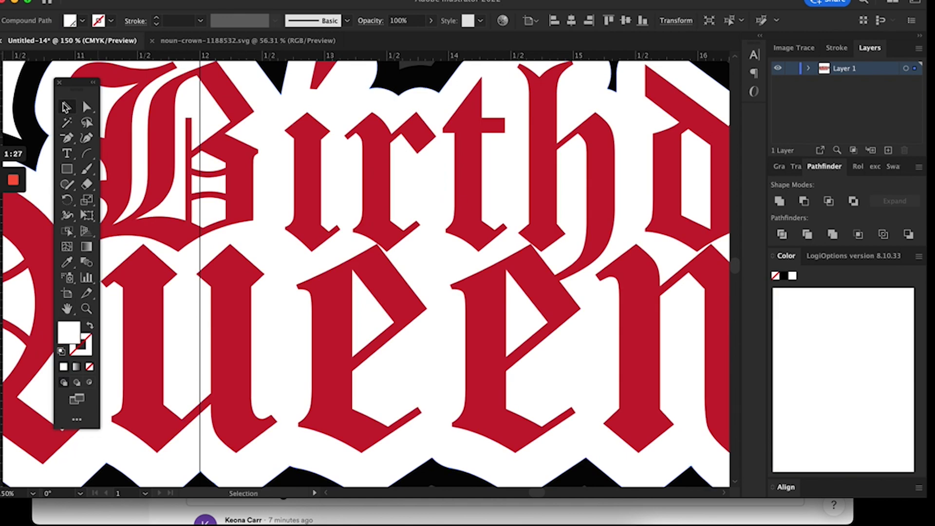
left_click(235, 190)
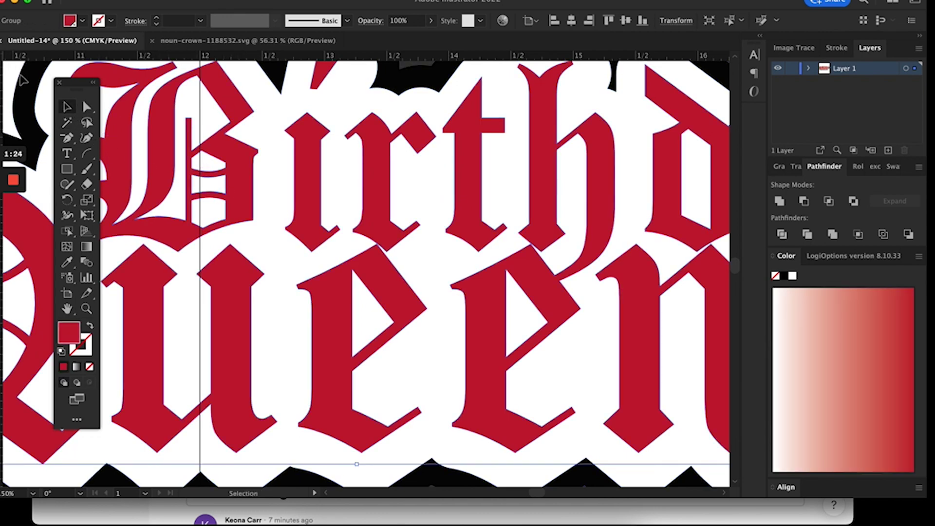
key("super+minus")
key("super+minus")
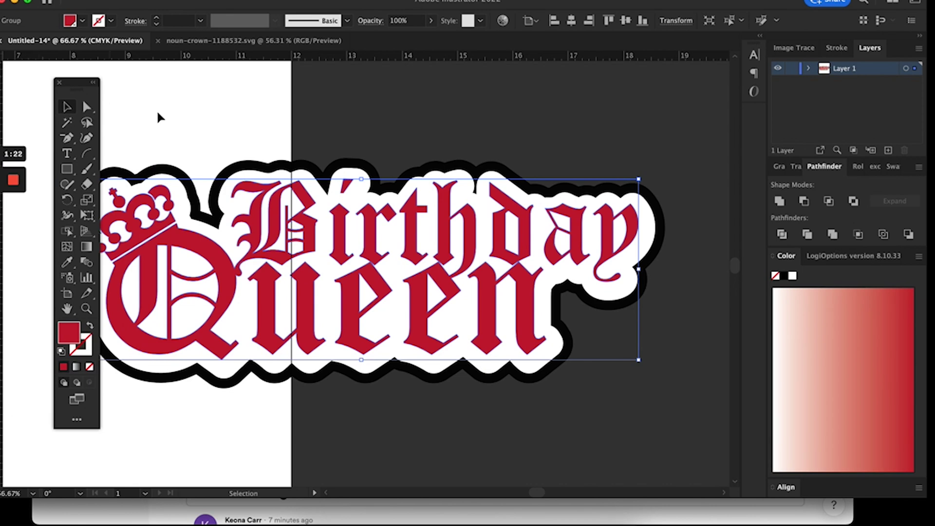
Step: Try to remove the stray letter outlines by selecting the black artwork by color with the Magic Wand and deleting it, then restore it
left_click_drag(148, 115, 467, 493)
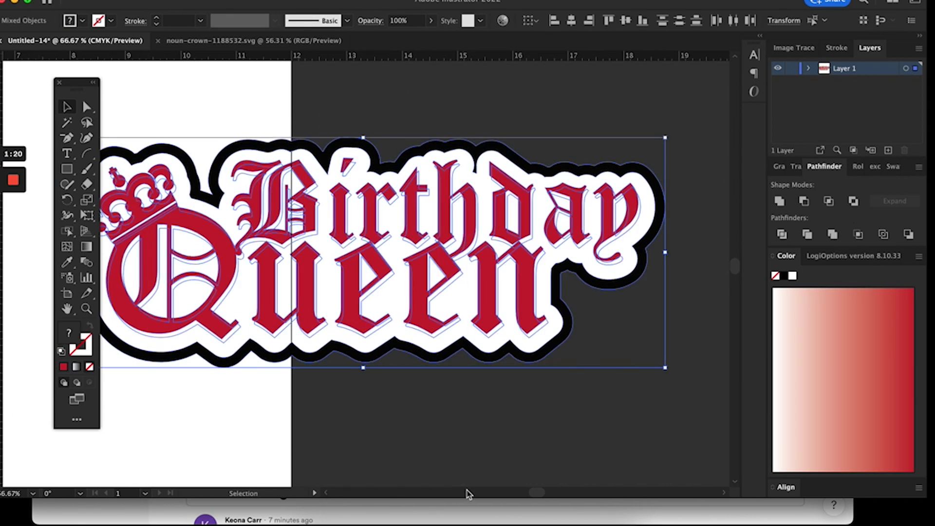
key("super+equal")
key("super+equal")
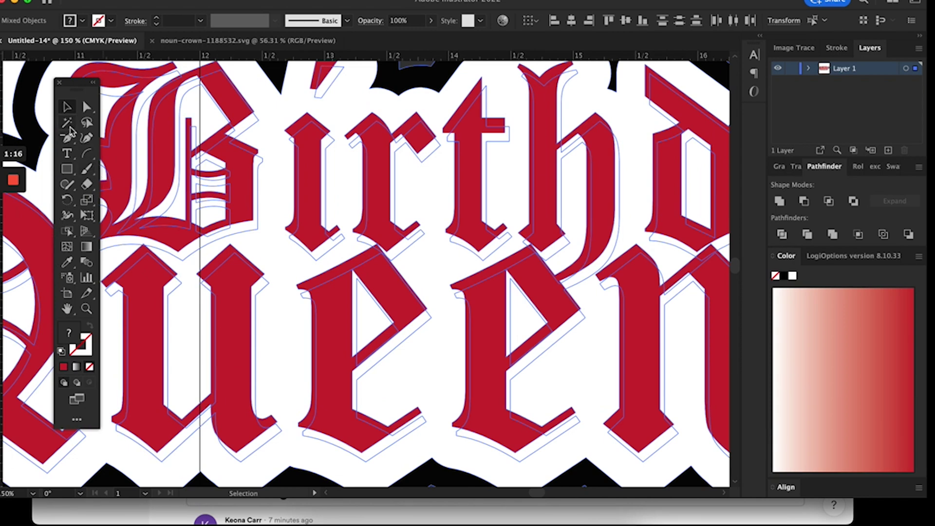
left_click(86, 108)
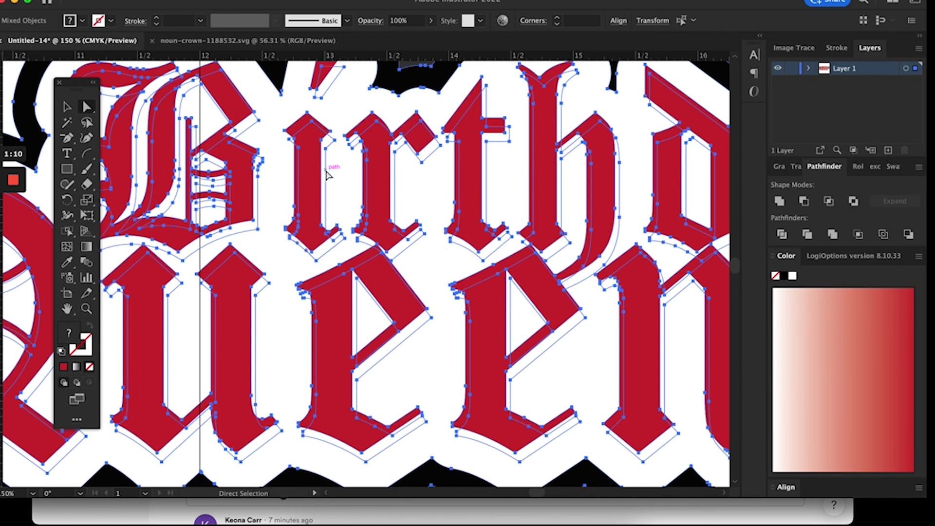
left_click(68, 122)
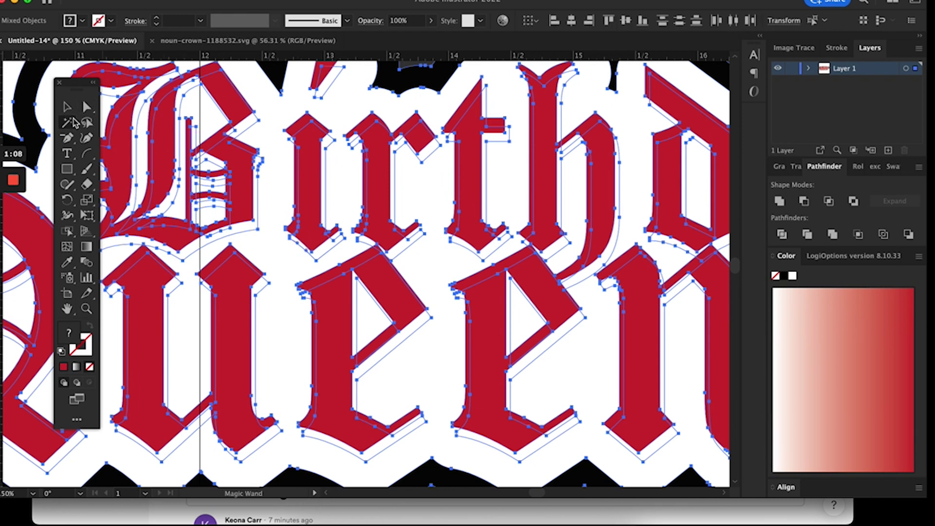
left_click(259, 126)
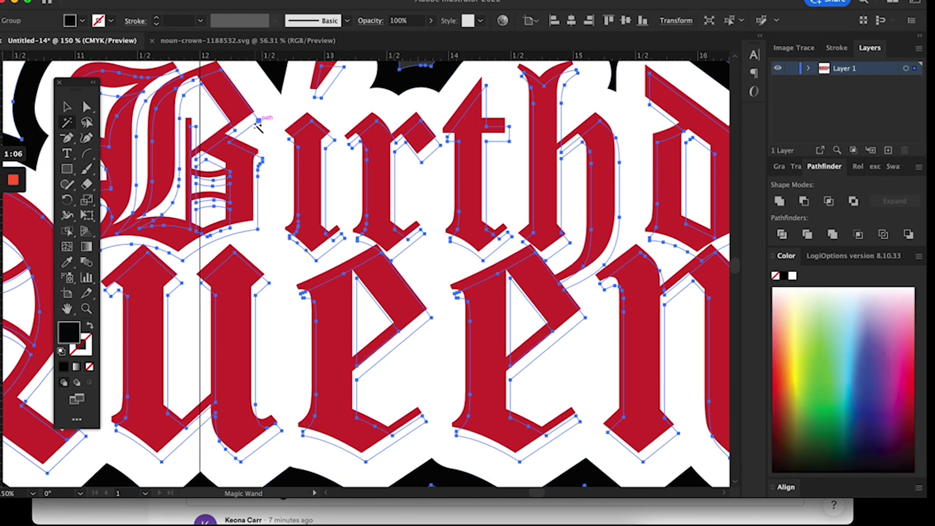
key("super+shift+a")
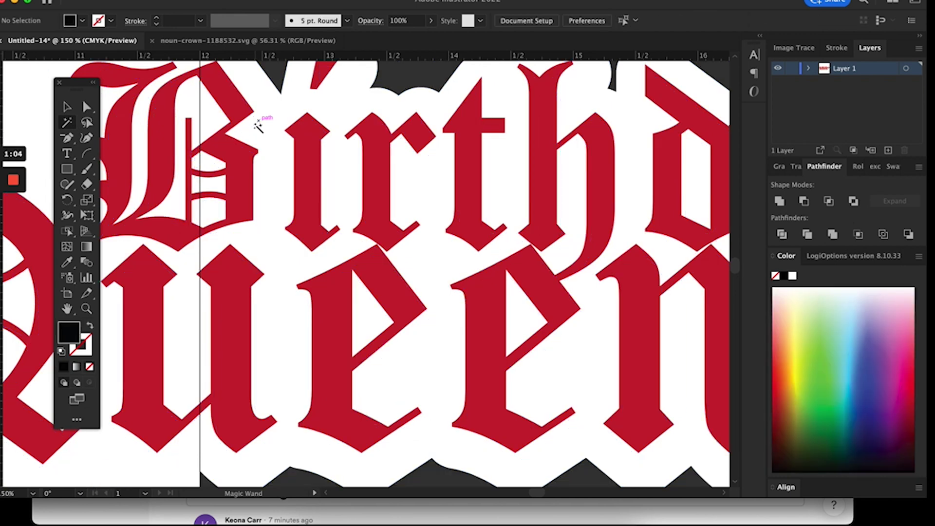
key("super+minus")
key("super+minus")
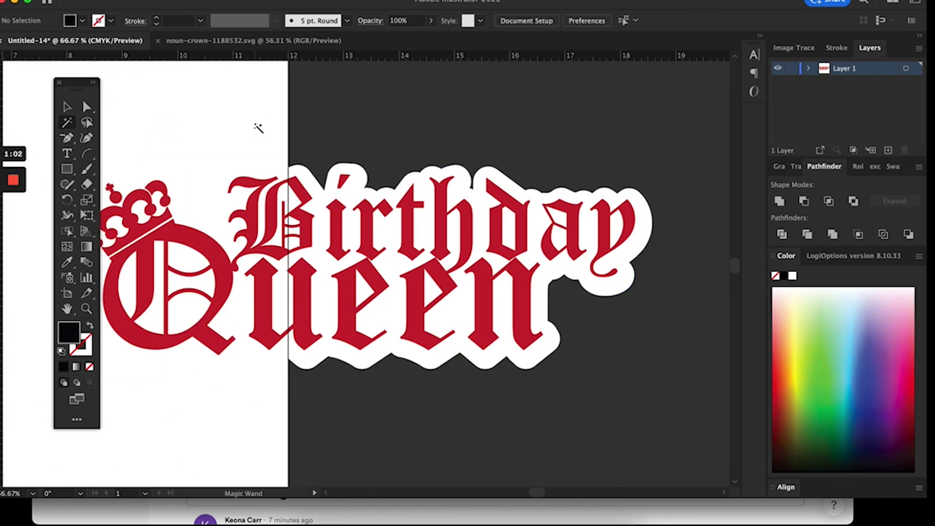
key("super+z")
key("super+z")
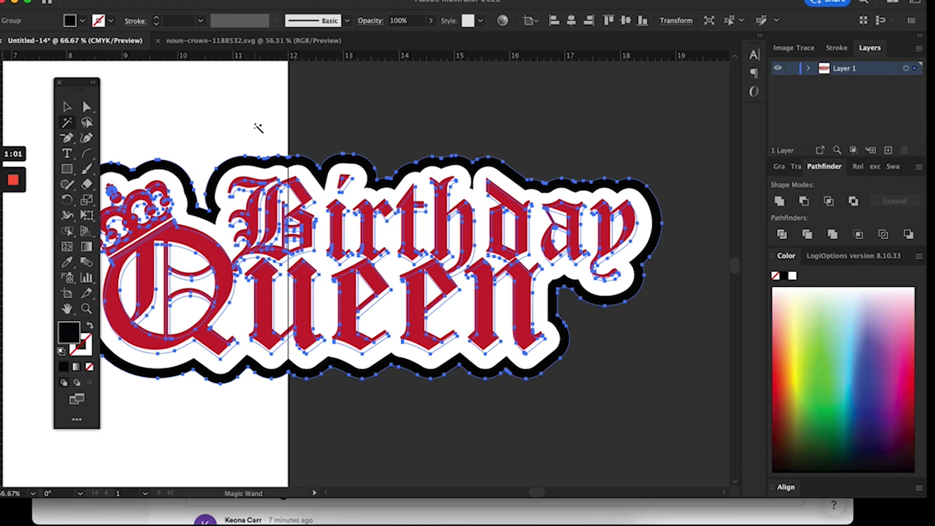
Step: Move the red lettering and the white shape off the black offset shape so that it lies exposed
left_click(67, 108)
left_click(361, 99)
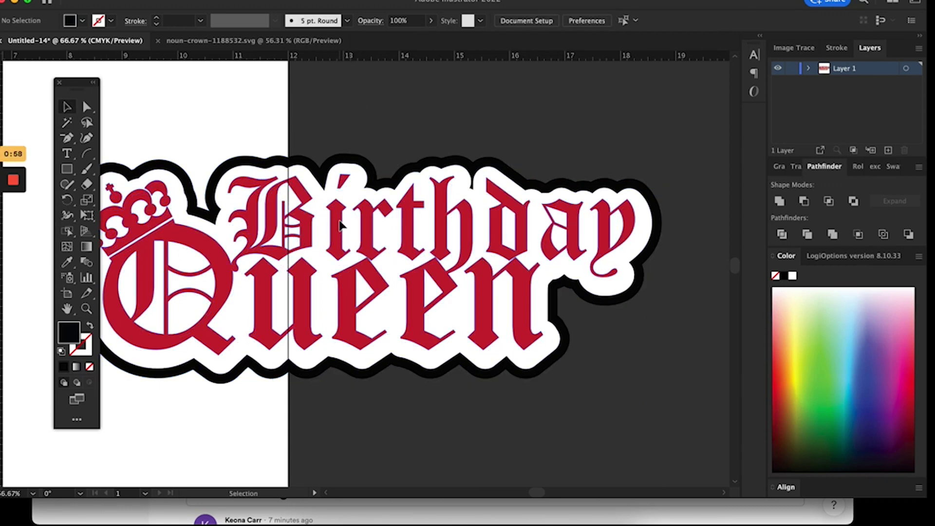
left_click_drag(355, 244, 485, 399)
left_click_drag(370, 208, 458, 441)
Step: Unite the black offset group, including its inner letter outlines, into one solid shape
left_click(379, 214)
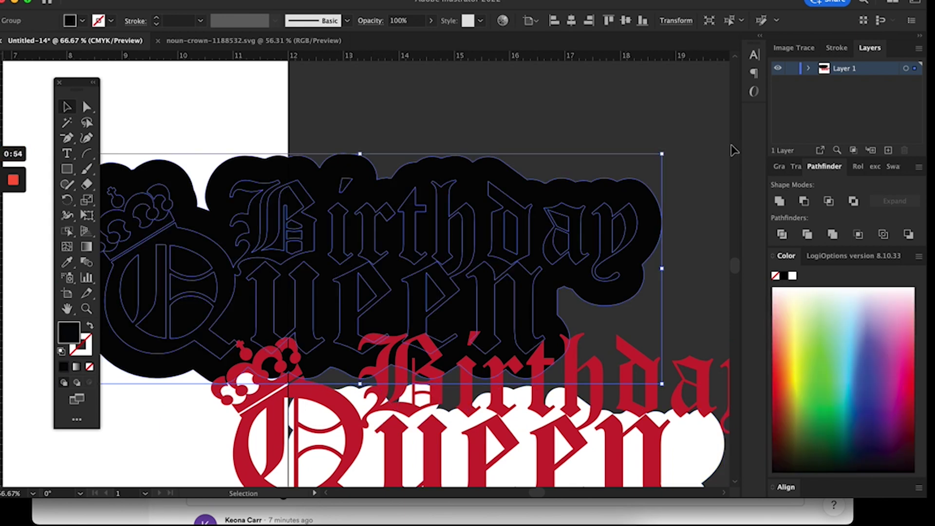
left_click(775, 202)
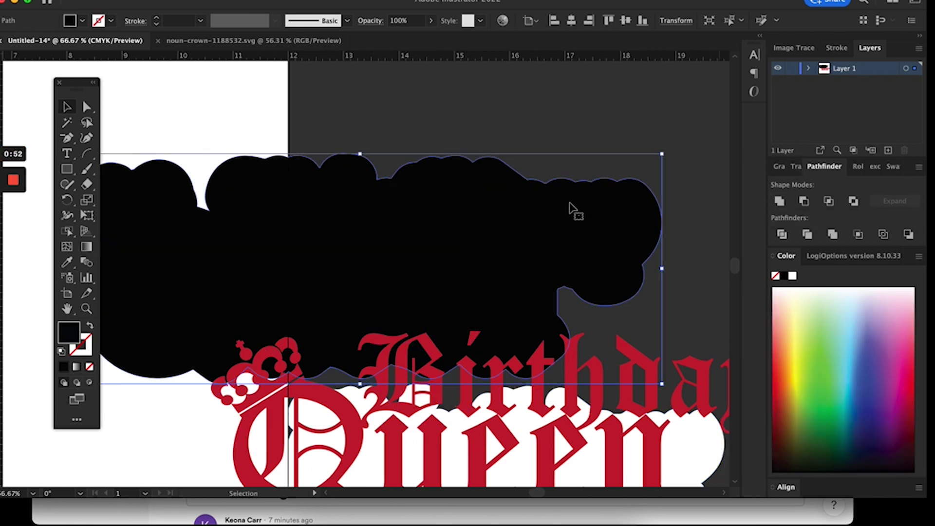
key("super+z")
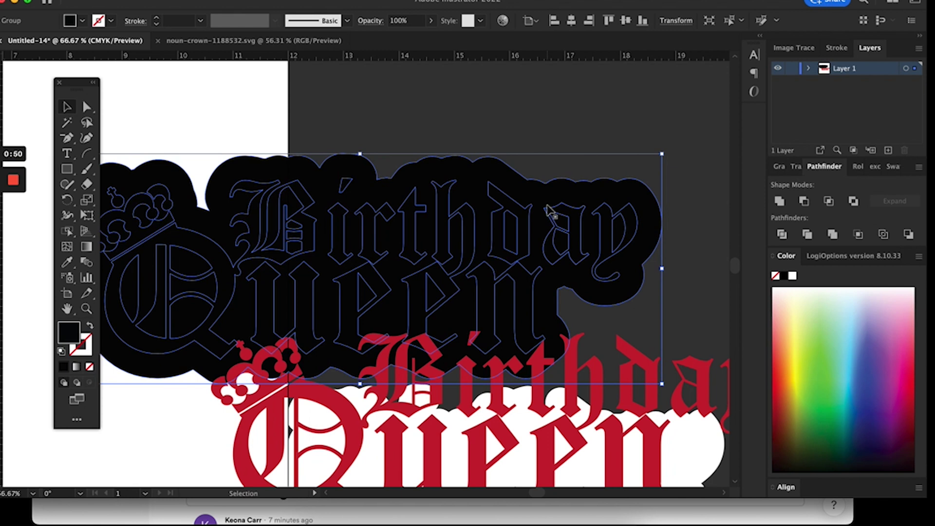
left_click(779, 202)
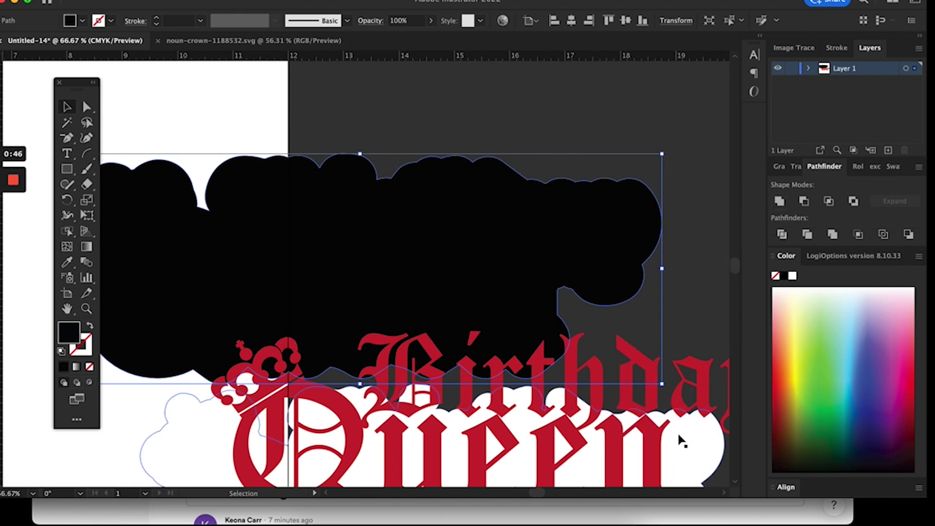
Step: Place the white shape back over the solid black shape and set the red "Birthday Queen" lettering on top of both
left_click_drag(707, 449, 635, 224)
left_click(650, 408)
double_click(650, 409)
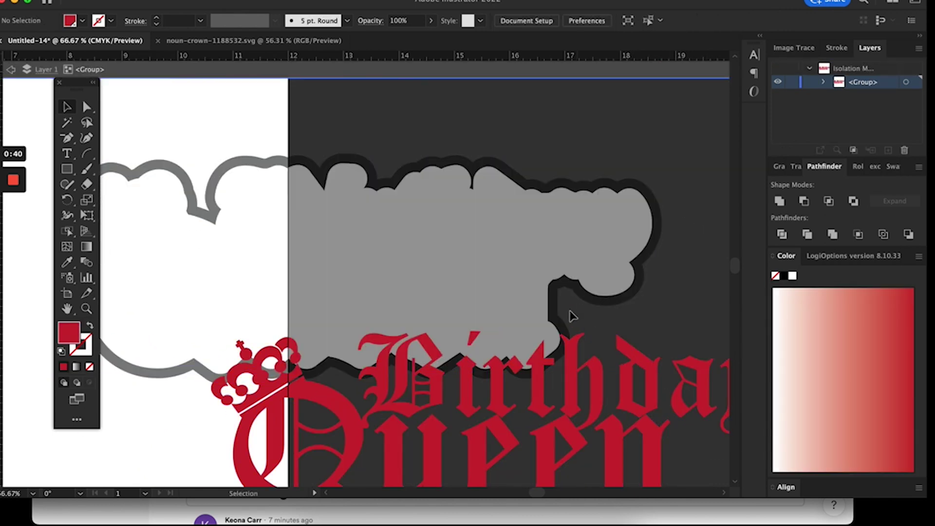
left_click(11, 69)
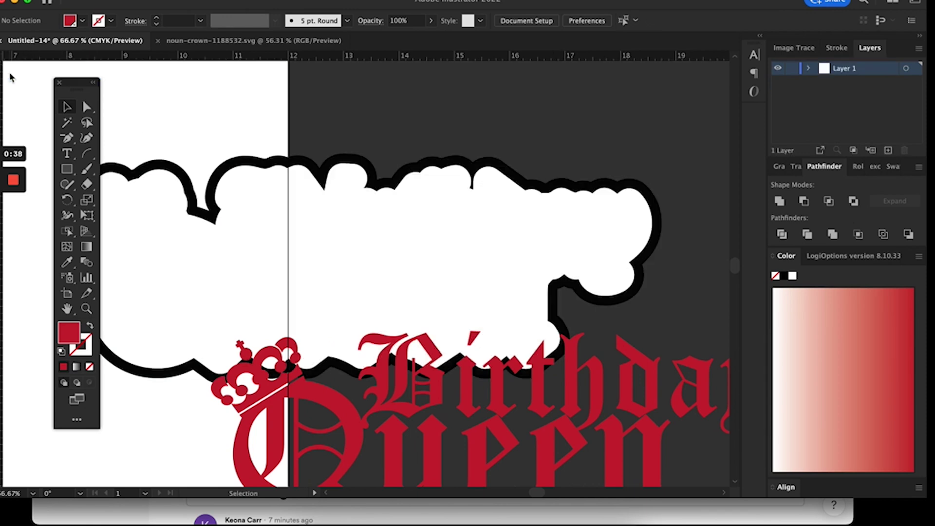
left_click(359, 412)
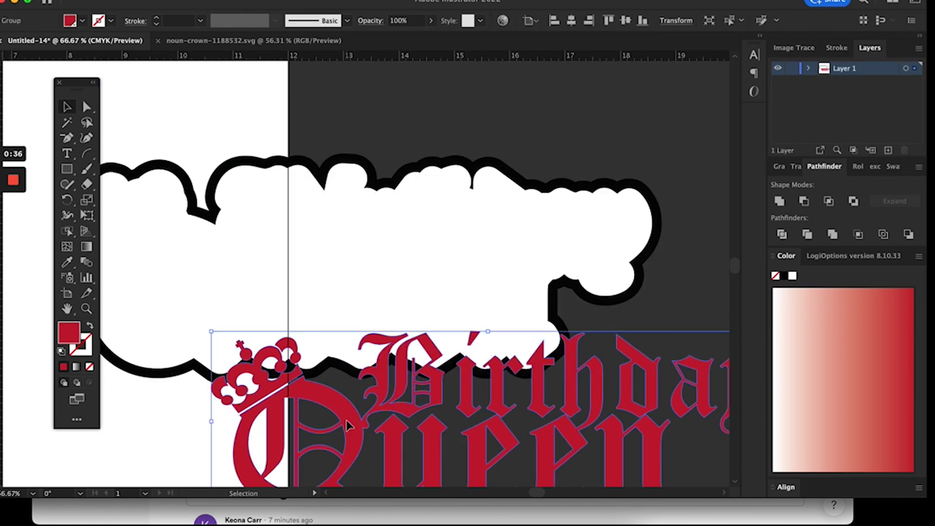
left_click_drag(346, 423, 216, 277)
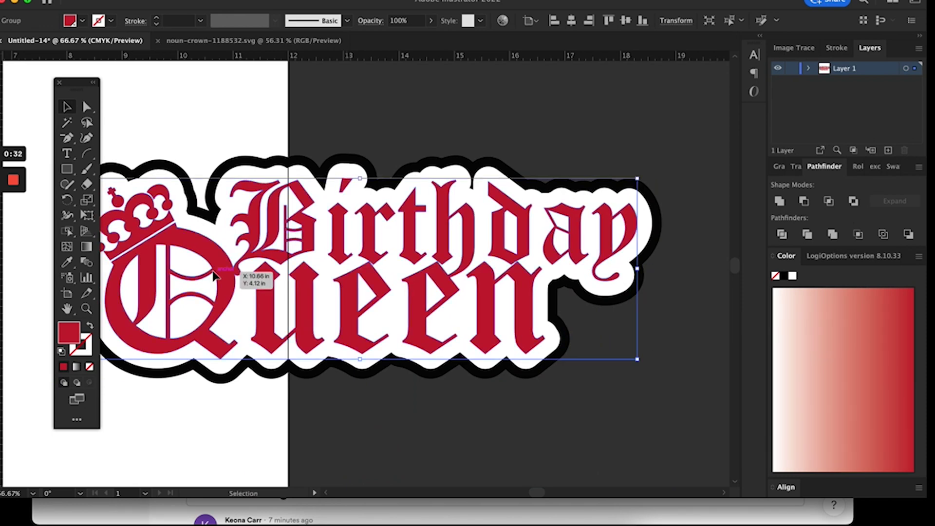
Step: Select the entire layered design and move it onto the upper part of the artboard, within its side edges
key("super+minus")
left_click(214, 149)
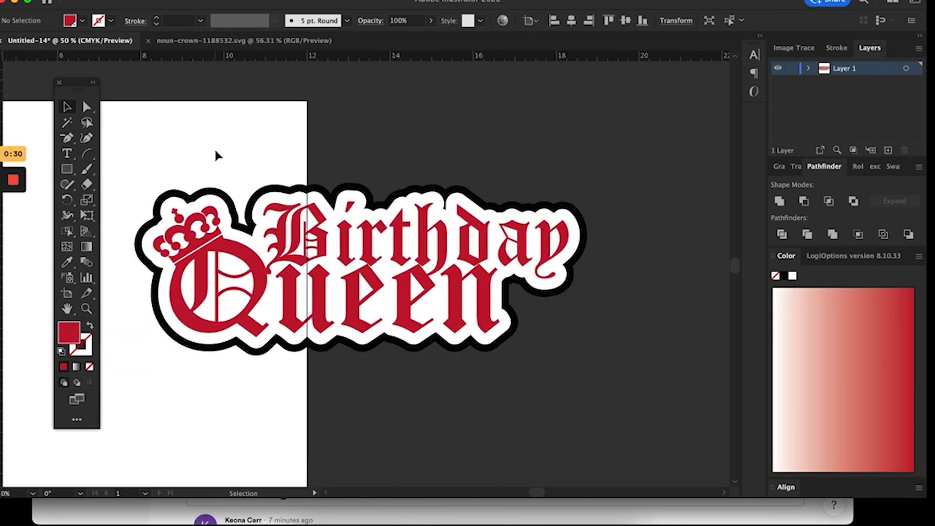
left_click_drag(214, 149, 481, 395)
scroll(483, 394, "left", 2)
scroll(482, 396, "left", 4)
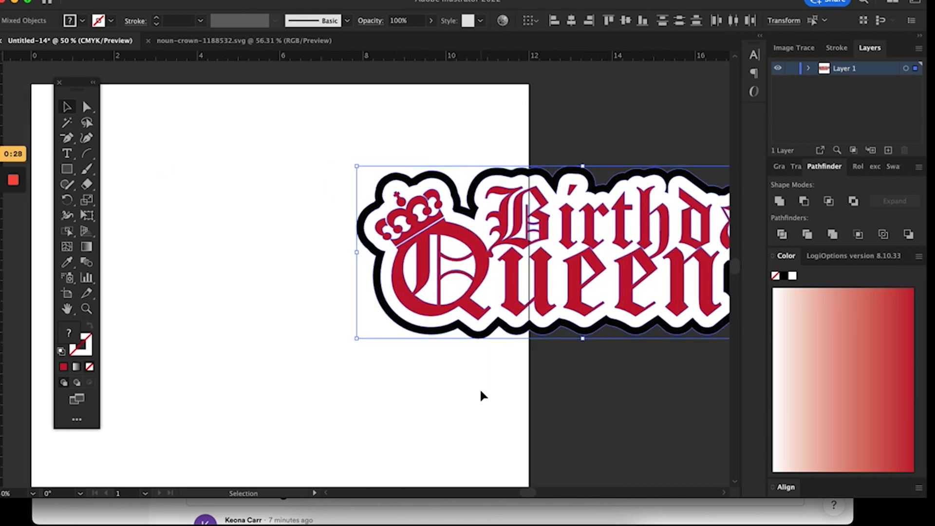
key("super+minus")
key("super+minus")
scroll(482, 396, "left", 2)
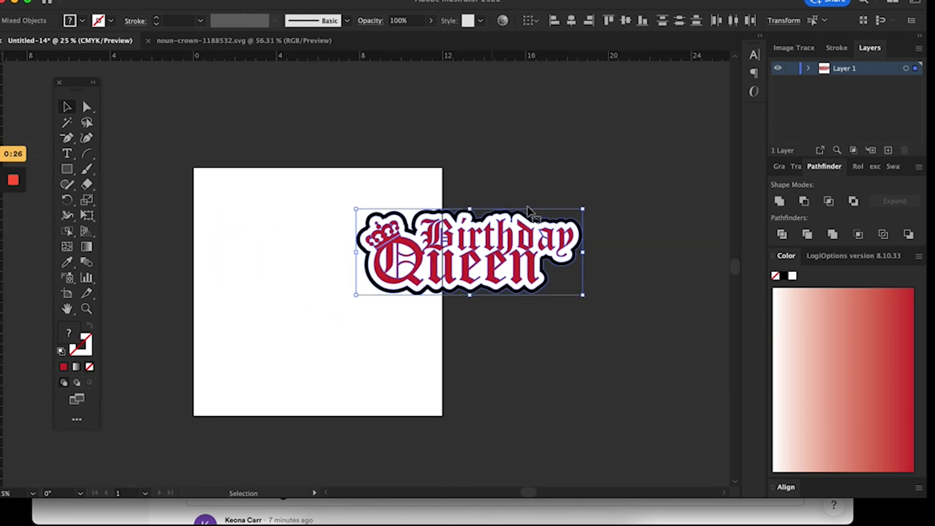
left_click_drag(514, 258, 365, 235)
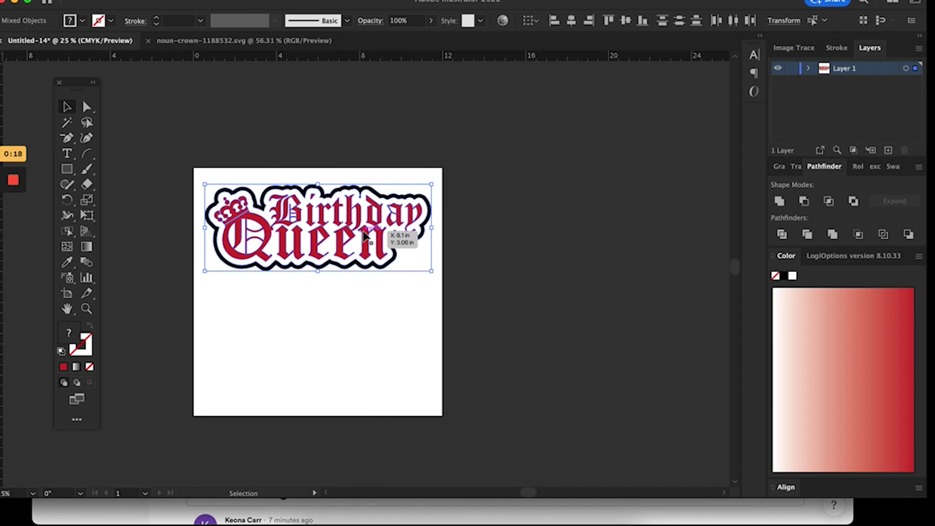
key("super+equal")
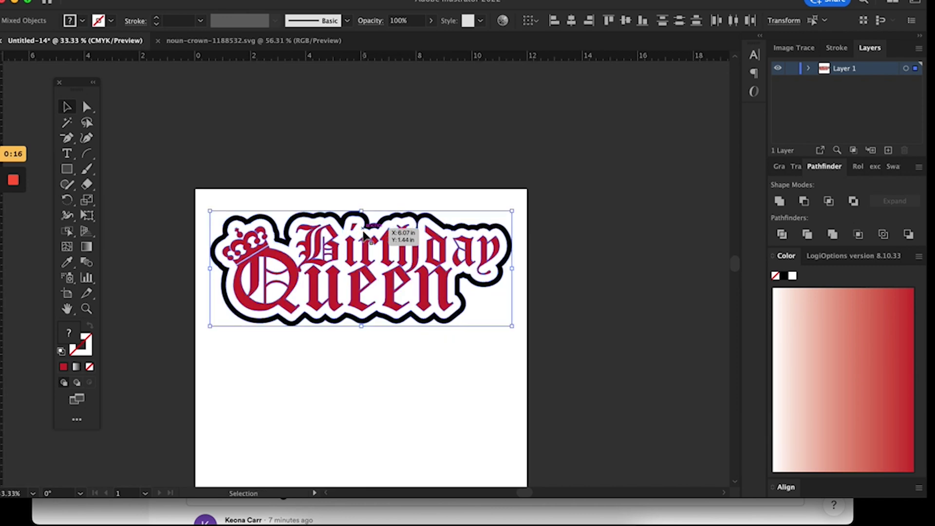
scroll(365, 237, "down", 3)
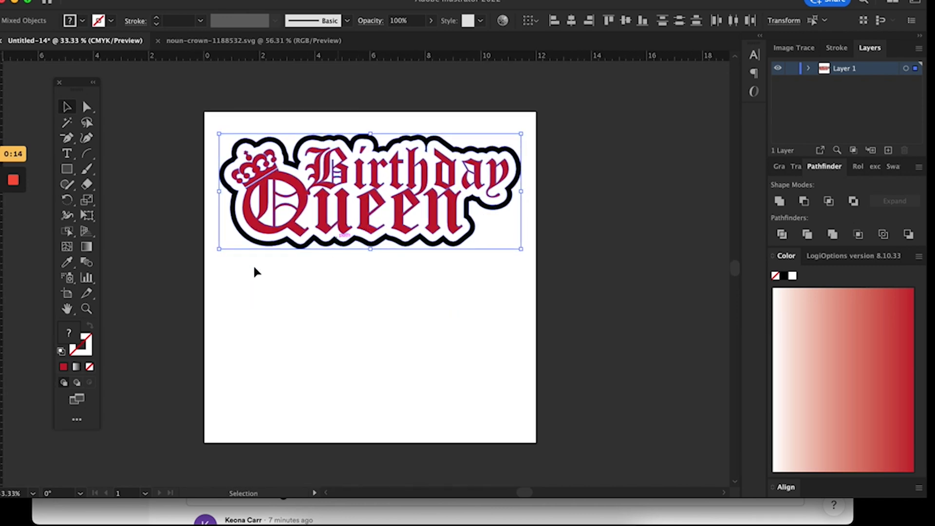
left_click(653, 148)
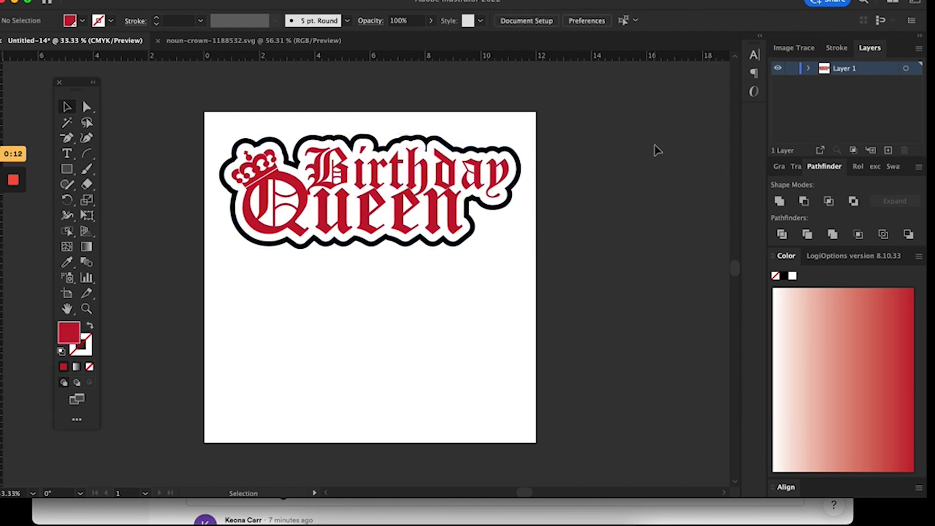
Step: Edit the artboard and raise its bottom edge to just below the "Birthday Queen" design
left_click(526, 20)
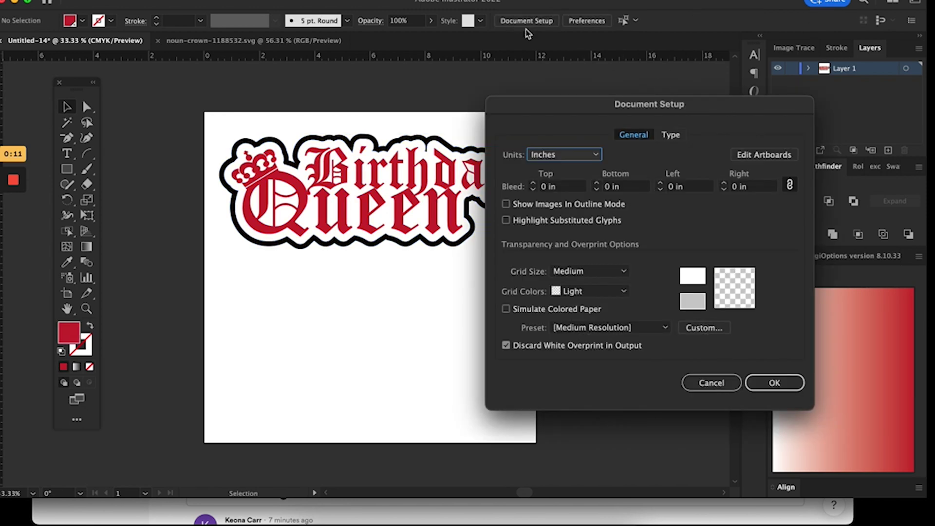
left_click(774, 151)
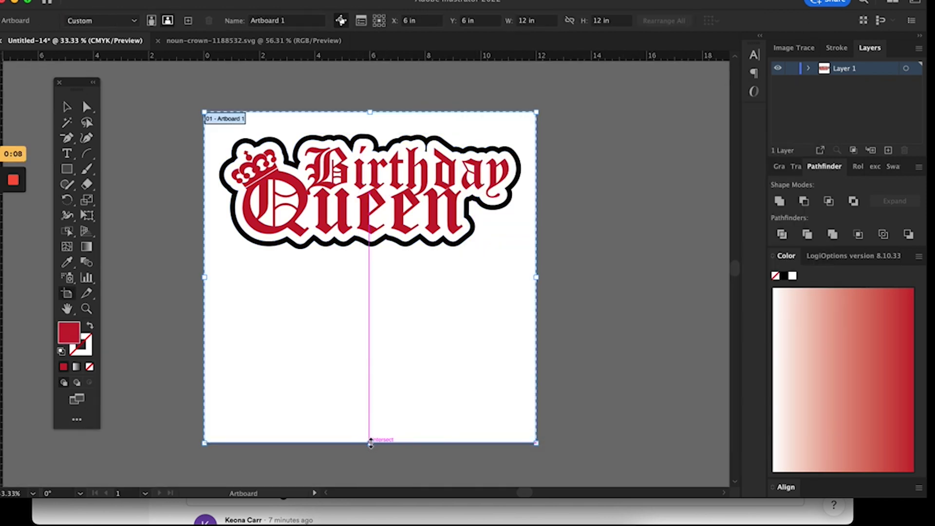
left_click_drag(370, 443, 370, 261)
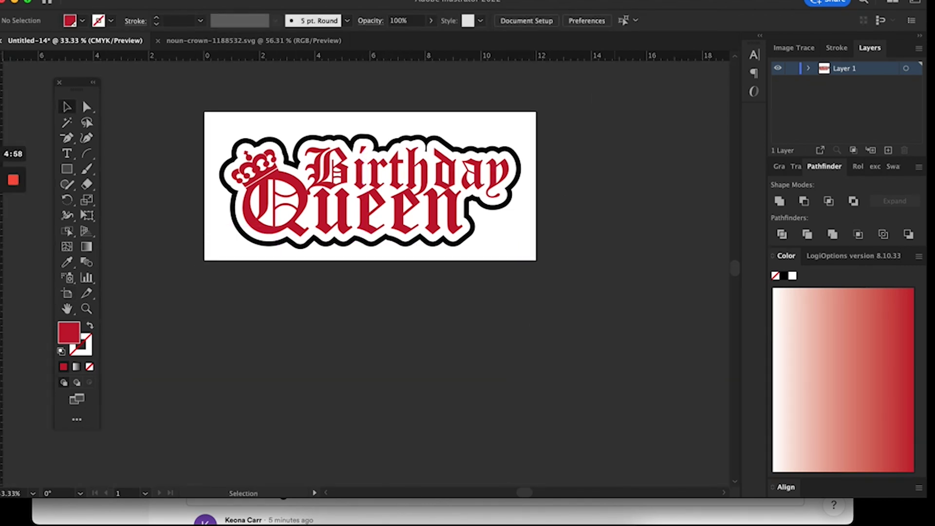
Step: Start saving the document under a new name and enter "Birthdat Queen" as the file name
left_click(98, 1)
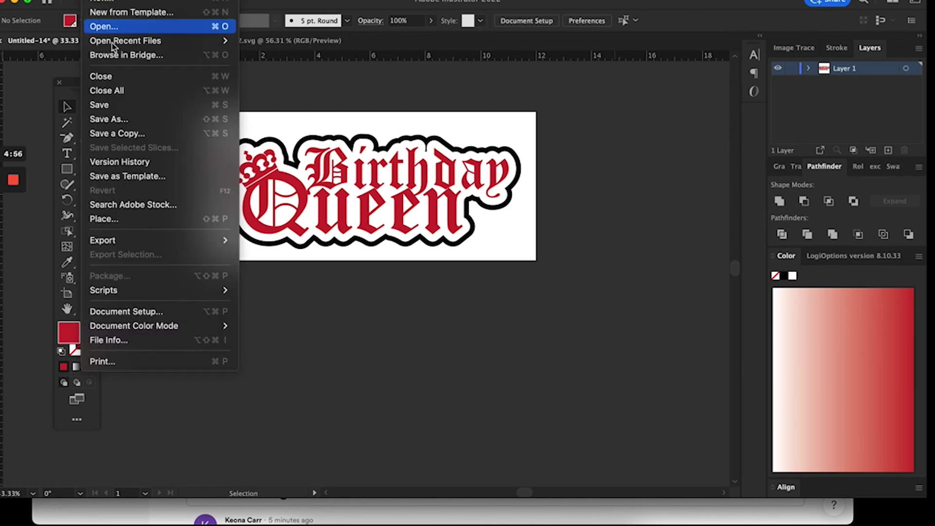
left_click(129, 125)
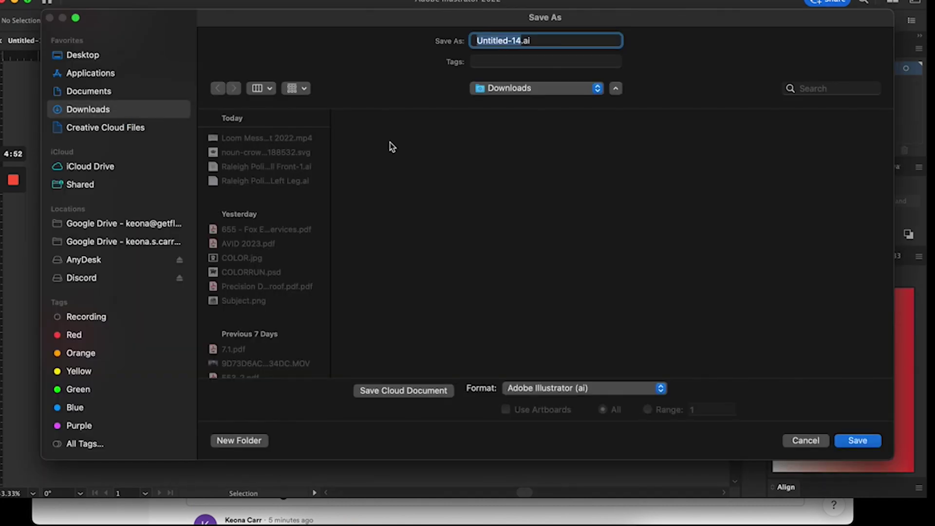
type("Birthdat ")
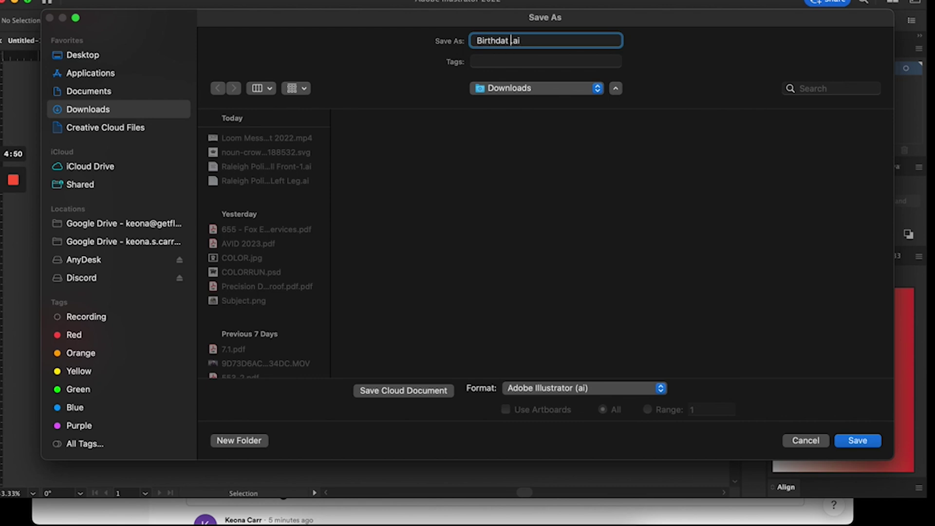
type("Queen")
Step: Set the file format to SVG (svg), choose the Desktop as the location and save the file
left_click(612, 392)
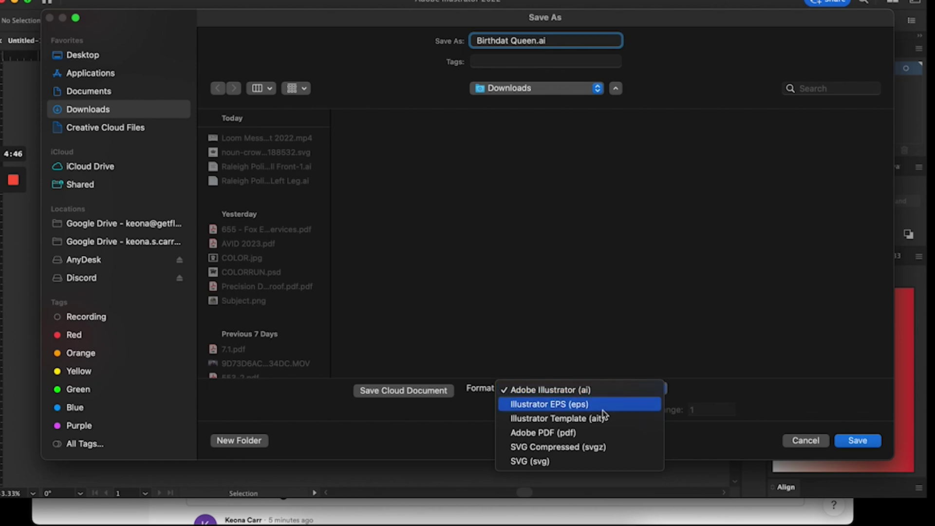
left_click(584, 460)
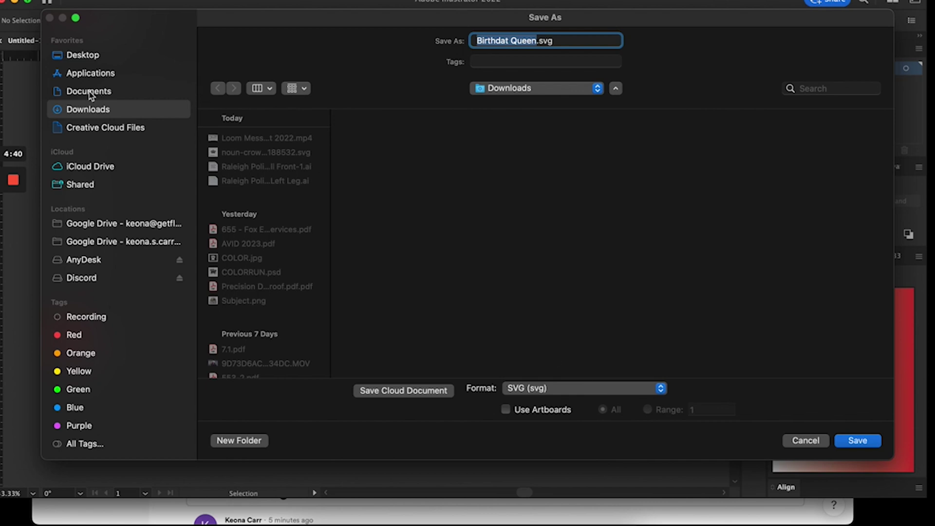
left_click(90, 59)
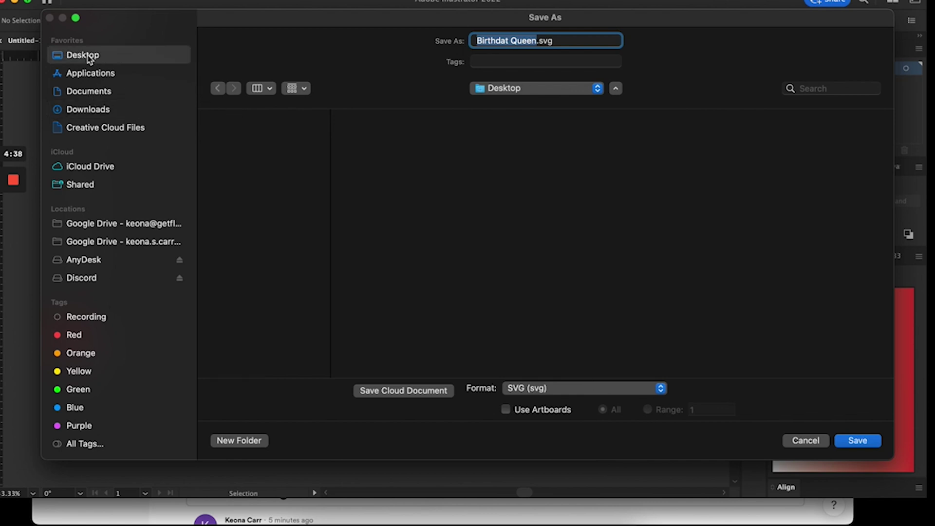
left_click(557, 391)
left_click(554, 390)
left_click(860, 441)
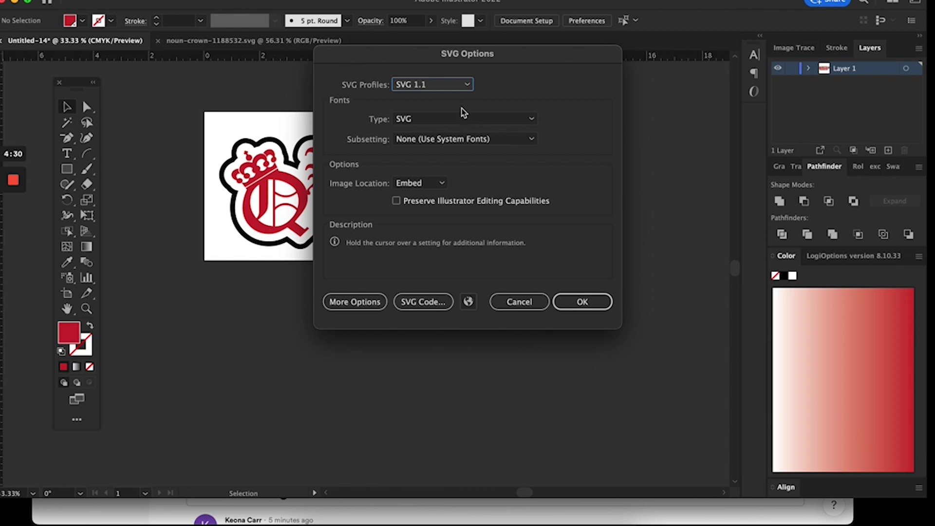
Step: Set the SVG font type to Convert to outline and complete the SVG export
left_click(467, 121)
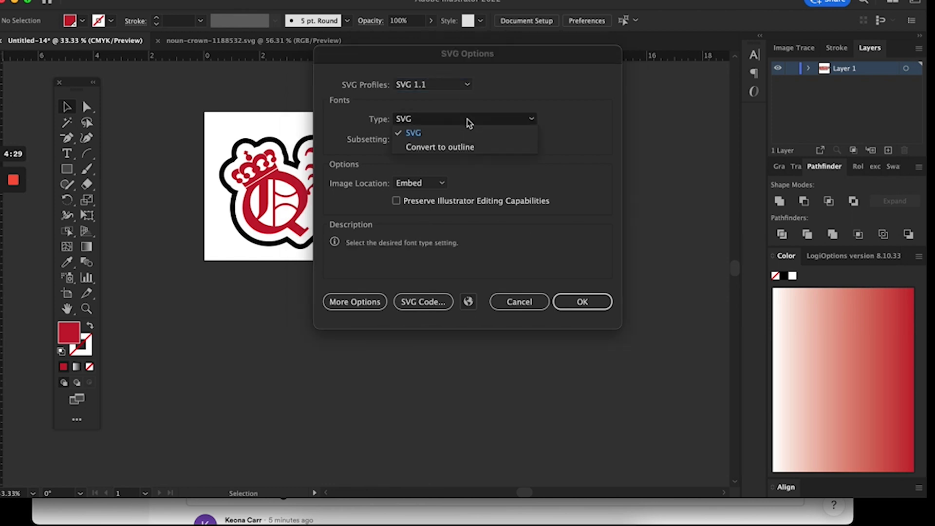
left_click(484, 149)
left_click(583, 302)
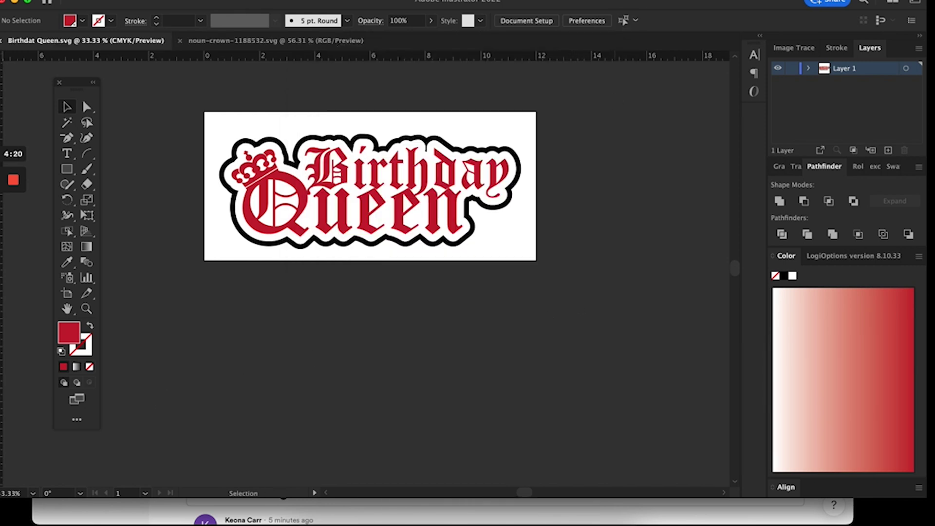
Step: Switch to the Cricut Design Space page, open the desktop program, dismiss the subscription offer and start a new project
left_click(653, 1)
left_click(667, 2)
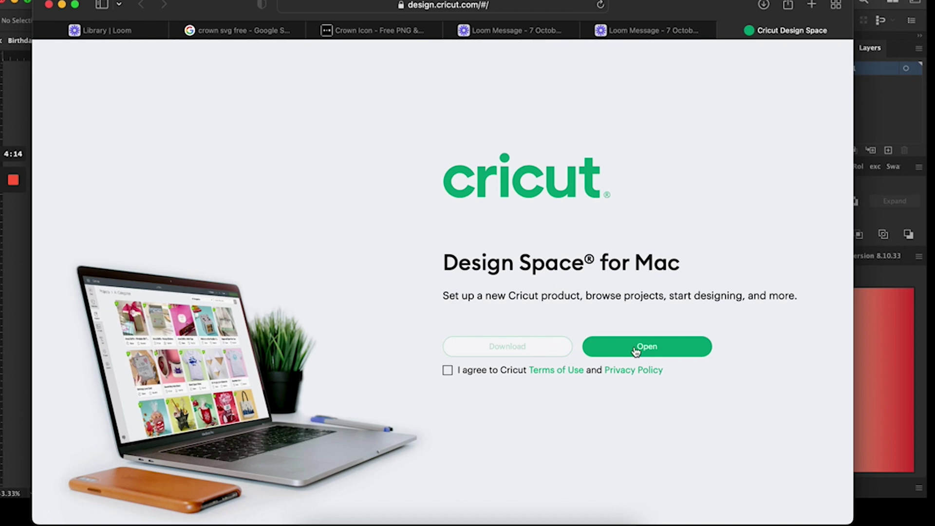
left_click(636, 349)
left_click(558, 286)
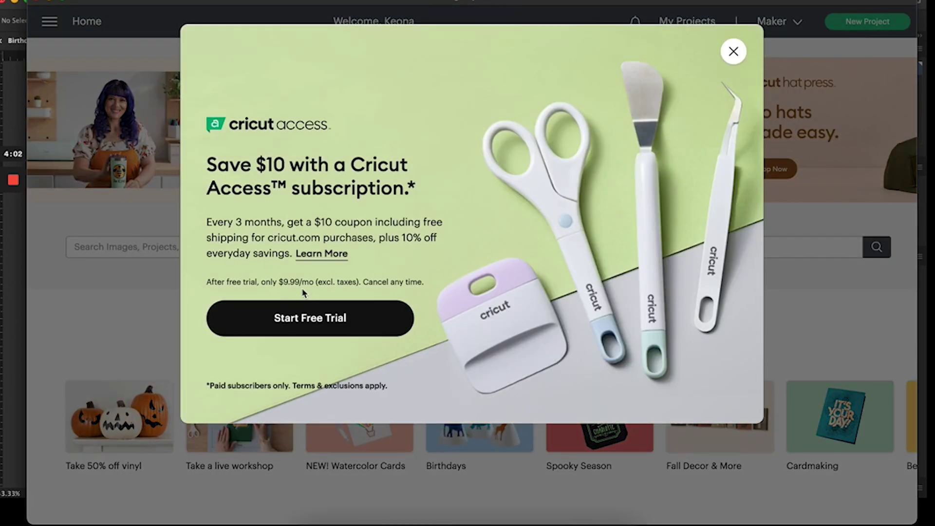
left_click(734, 52)
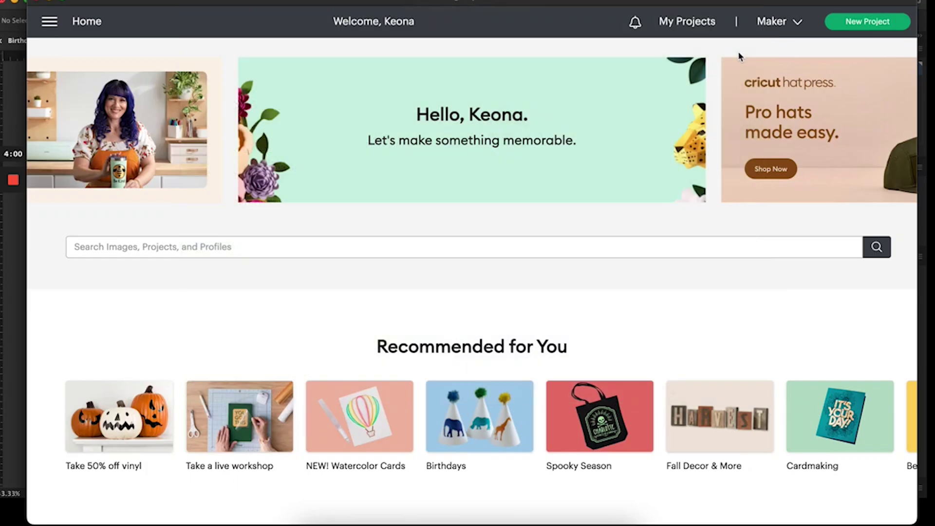
left_click(870, 27)
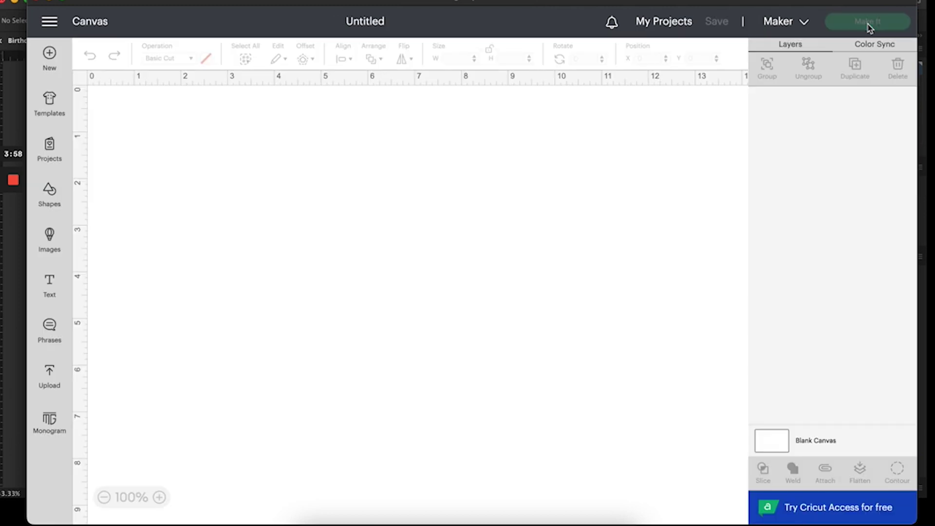
Step: Upload "Birthdat Queen.svg" from the Desktop as a cut image named "Birthdat Queen"
left_click(49, 376)
left_click(153, 233)
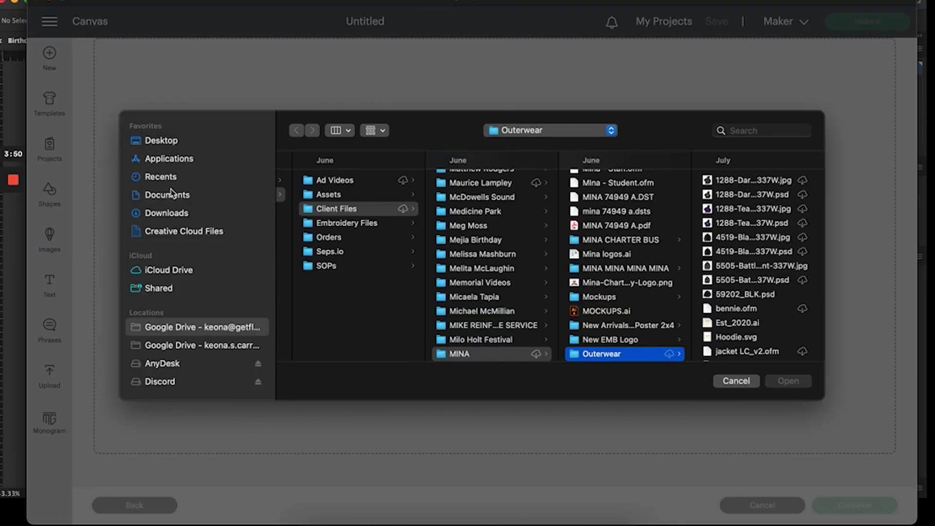
left_click(175, 144)
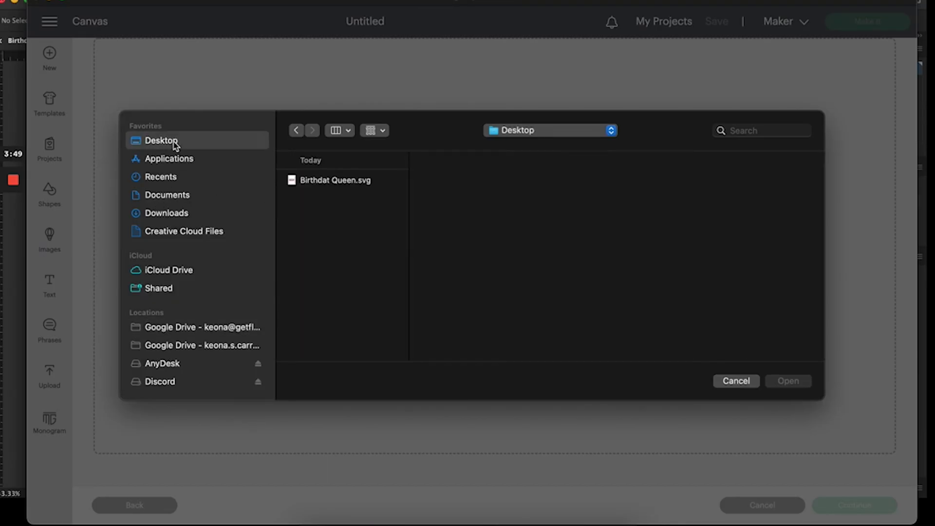
left_click(334, 184)
left_click(778, 385)
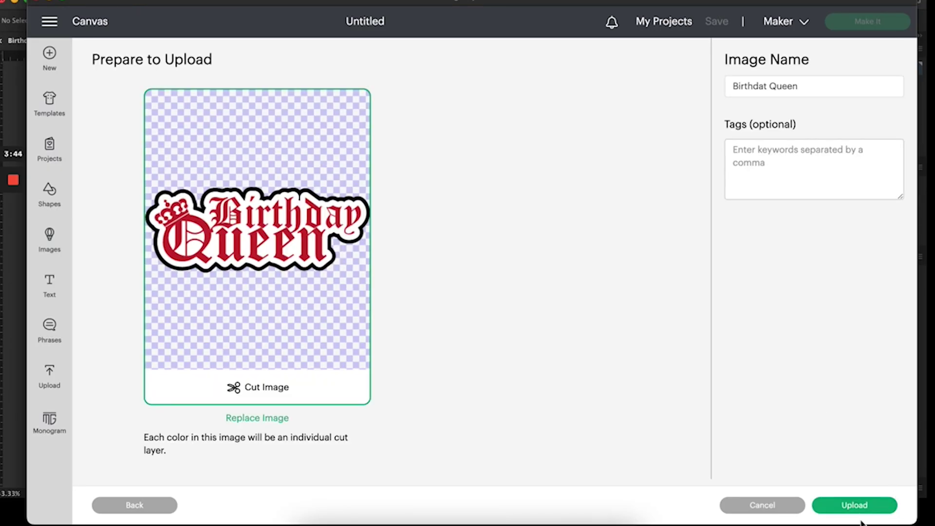
left_click(858, 505)
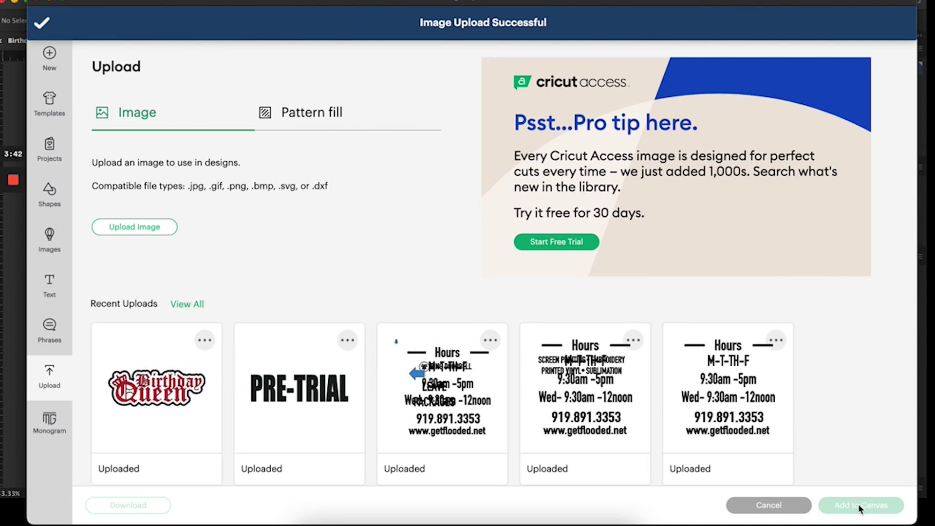
Step: Add the uploaded Birthday Queen image to the canvas and move it down to about X 0.583, Y 1.361
scroll(384, 318, "down", 3)
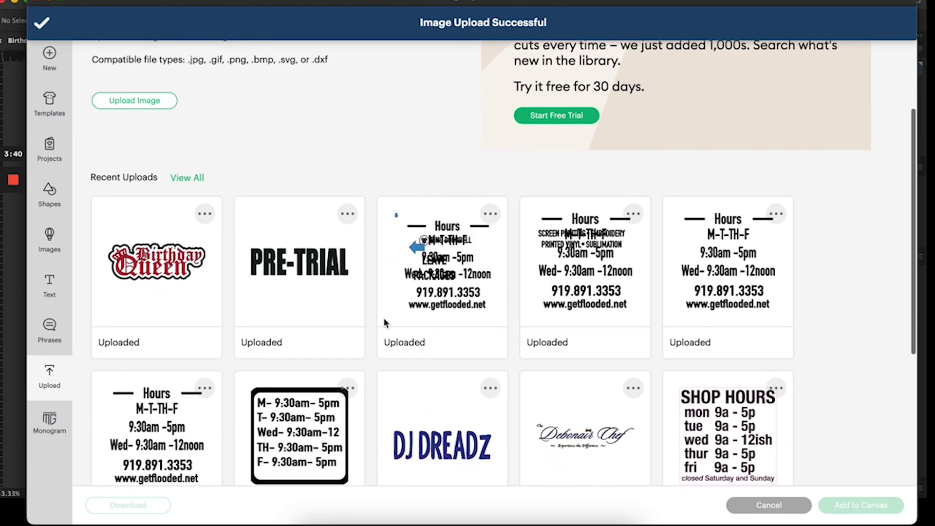
left_click(860, 507)
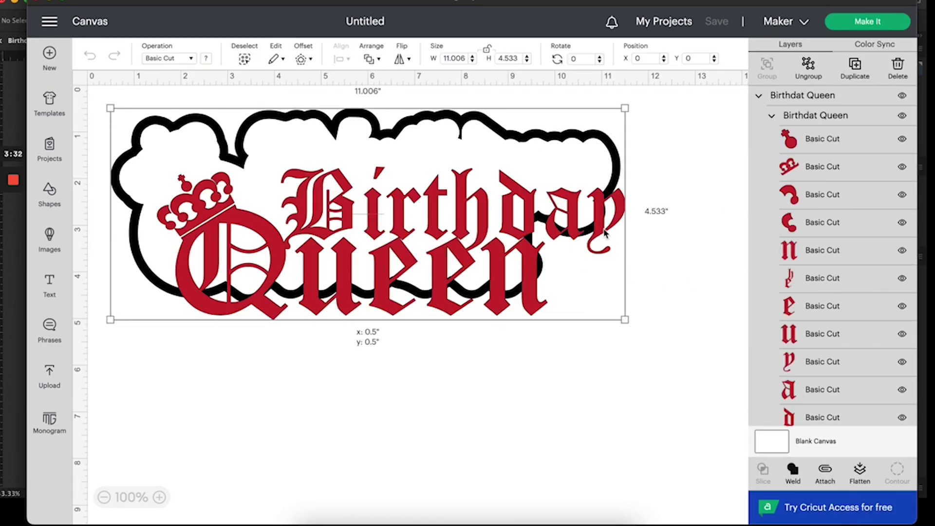
left_click_drag(605, 233, 610, 273)
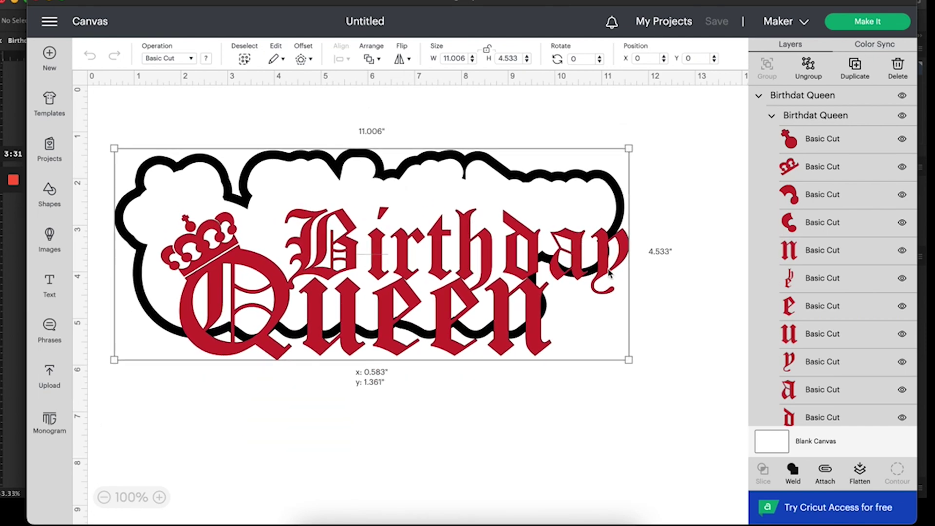
Step: Ungroup the Birthday Queen design into its separate color groups and review the resulting layers
left_click(809, 66)
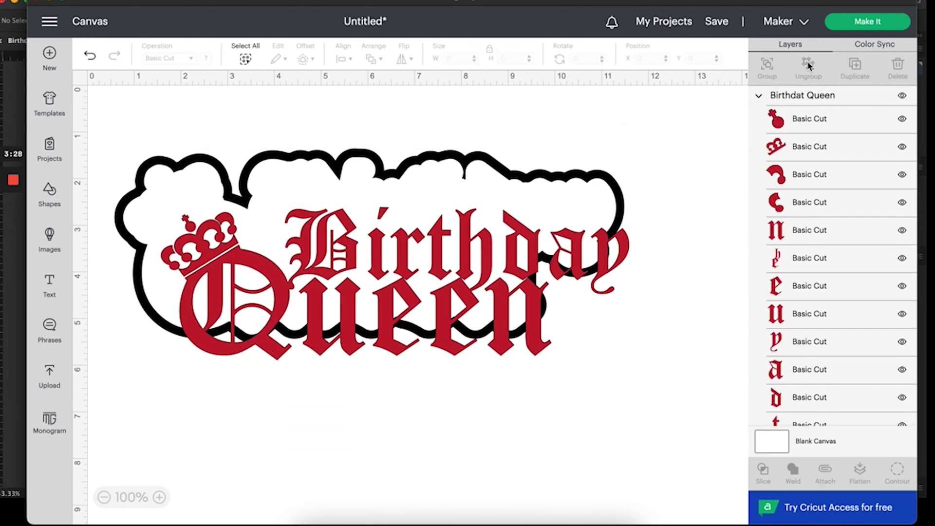
scroll(484, 420, "down", 2)
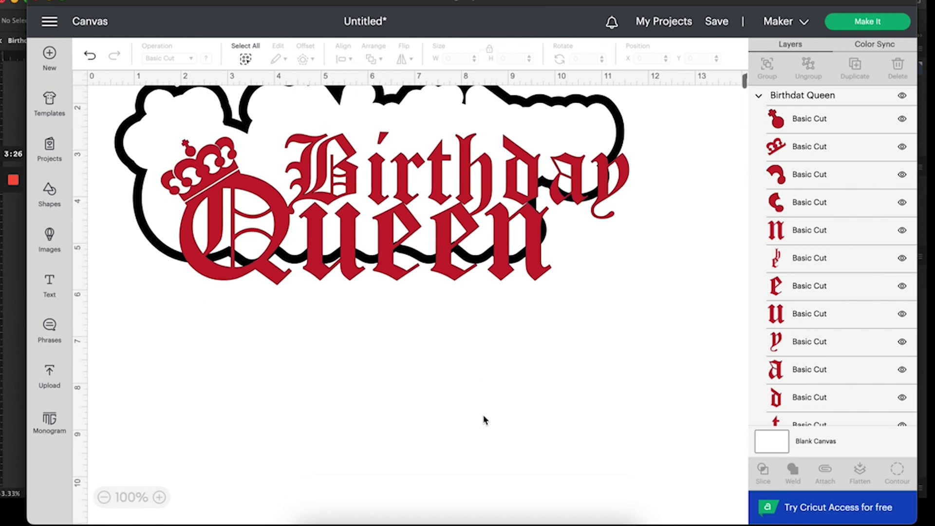
scroll(811, 310, "down", 5)
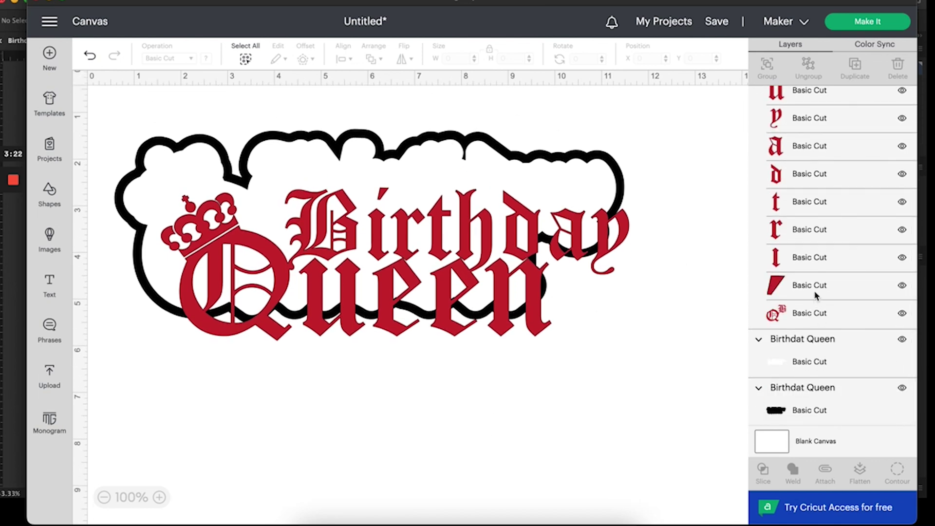
scroll(817, 294, "up", 5)
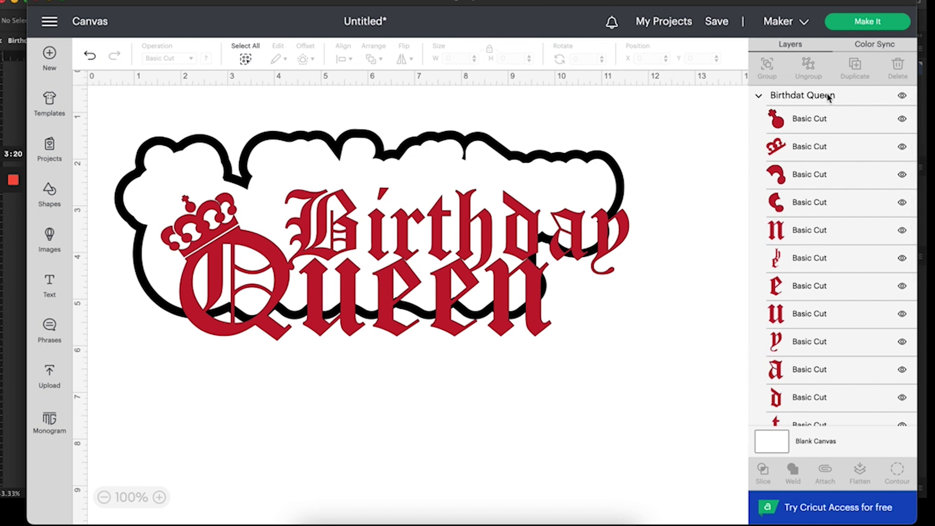
Step: Weld all the red lettering and crown pieces into one layer and center it over the white offset shape
left_click(830, 97)
scroll(805, 311, "down", 1)
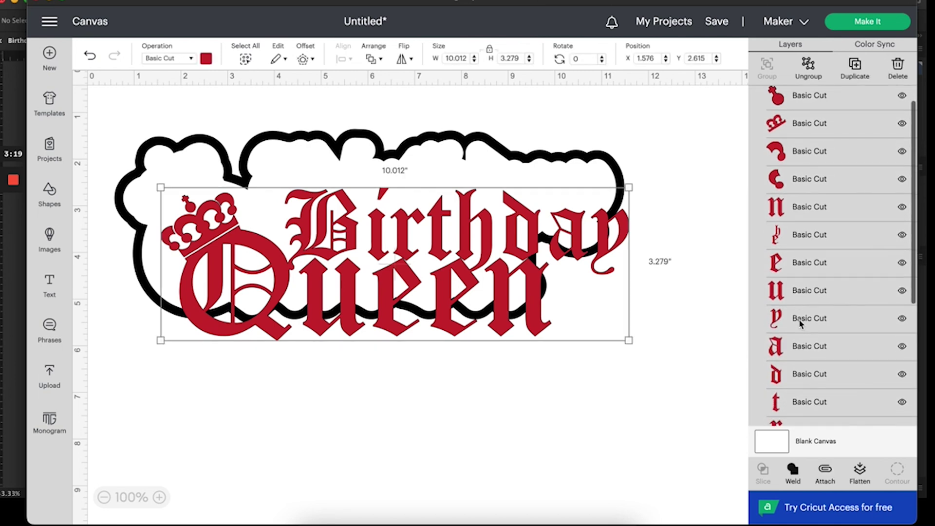
left_click(793, 472)
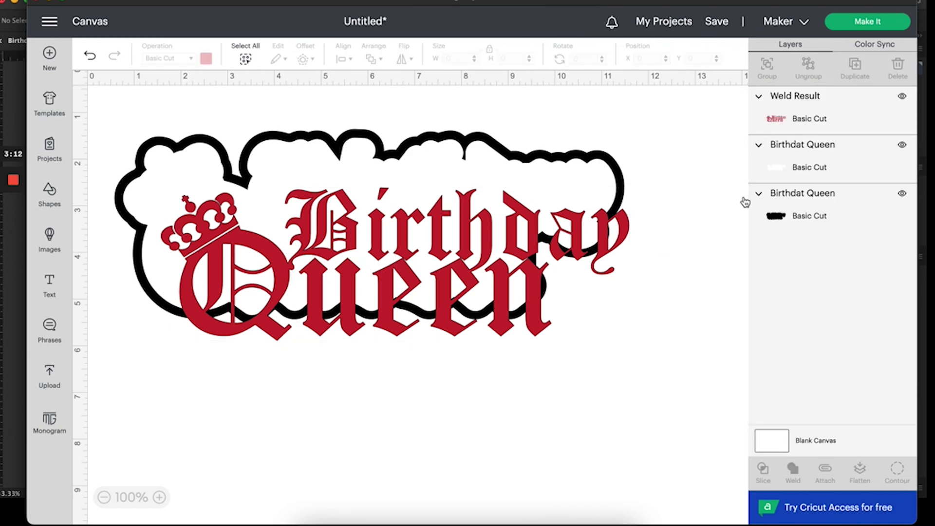
left_click_drag(536, 277, 509, 240)
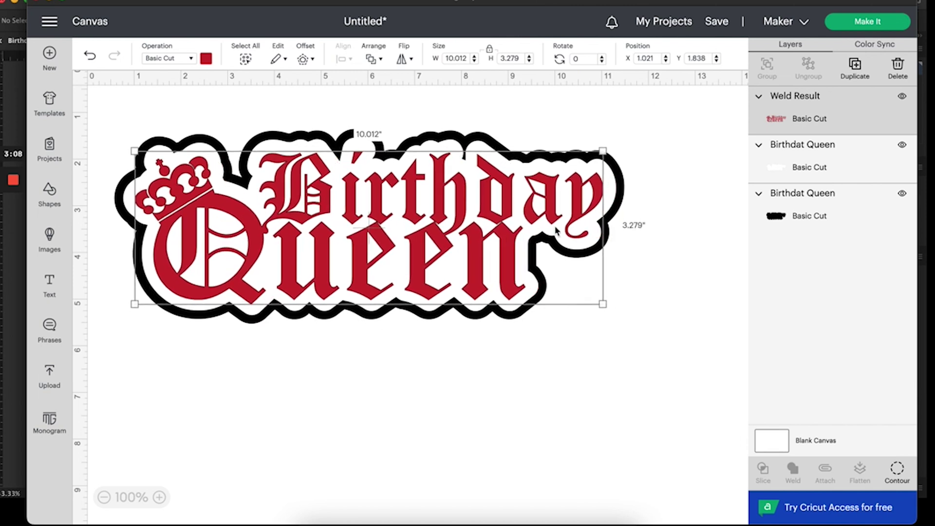
Step: Hide the red, white and black layers to check each shape, and make them all visible again
left_click(902, 97)
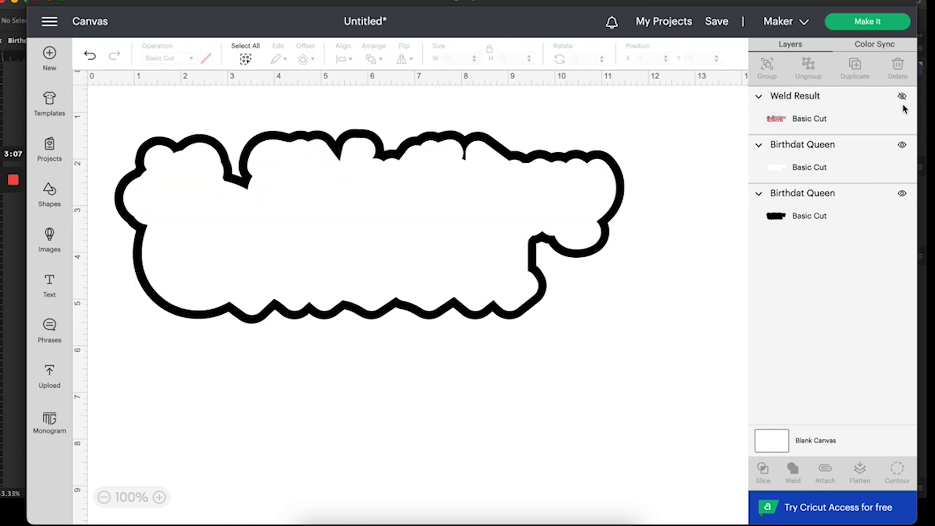
left_click(902, 145)
left_click(903, 193)
left_click(904, 195)
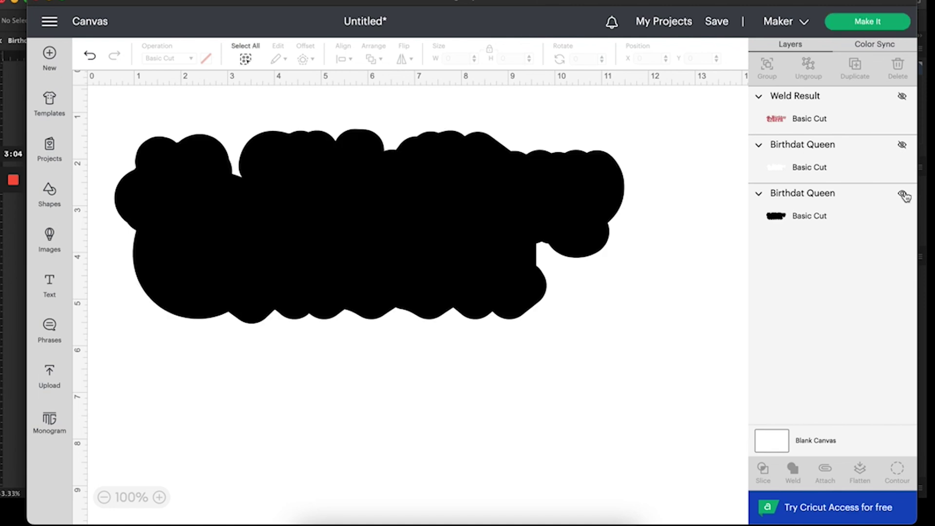
left_click(903, 146)
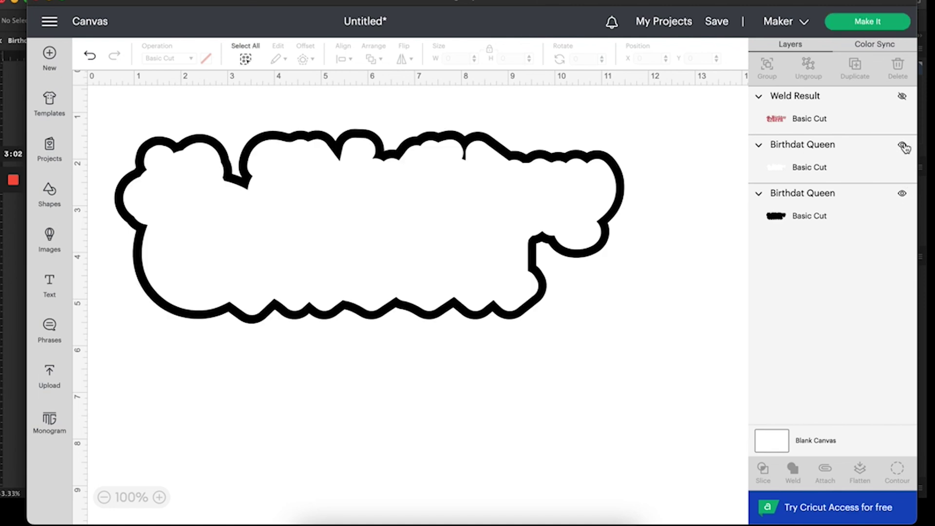
left_click(903, 97)
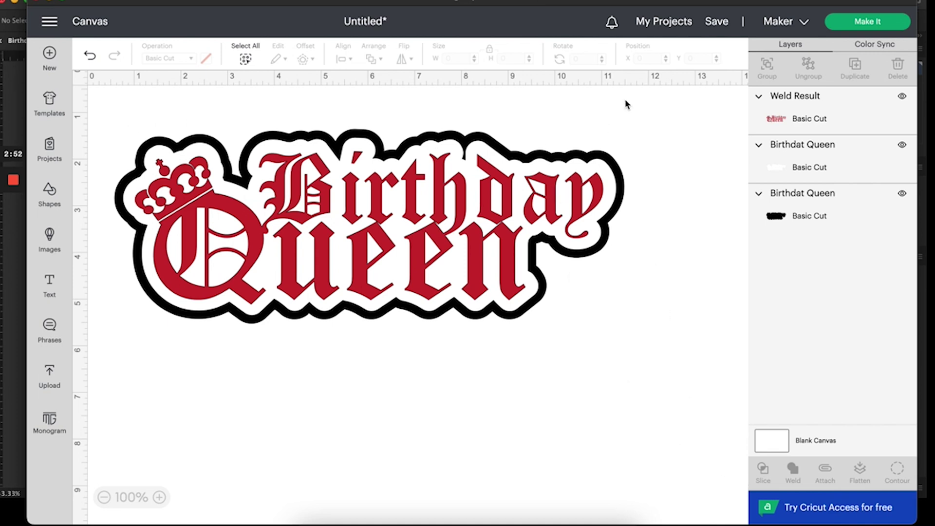
Step: Try attaching the red, white and black layers together, and undo the attachment
left_click_drag(626, 100, 404, 411)
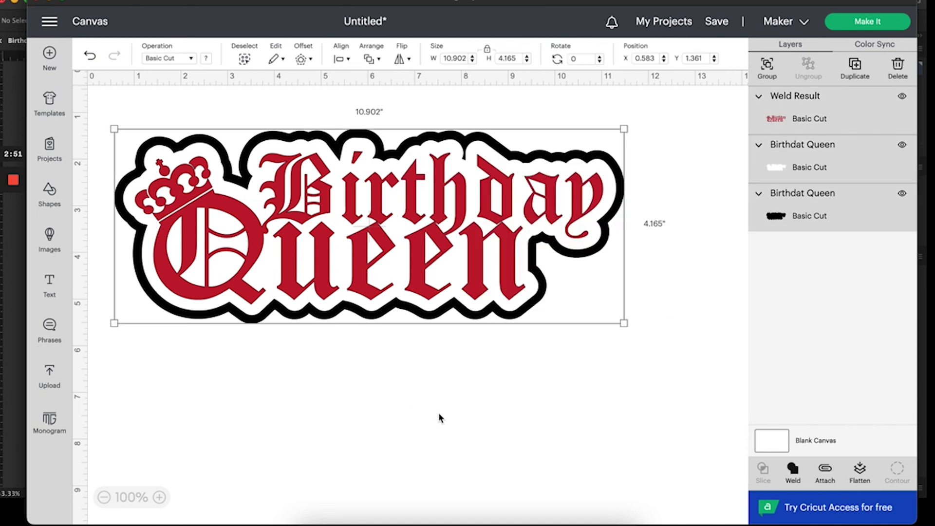
left_click(826, 469)
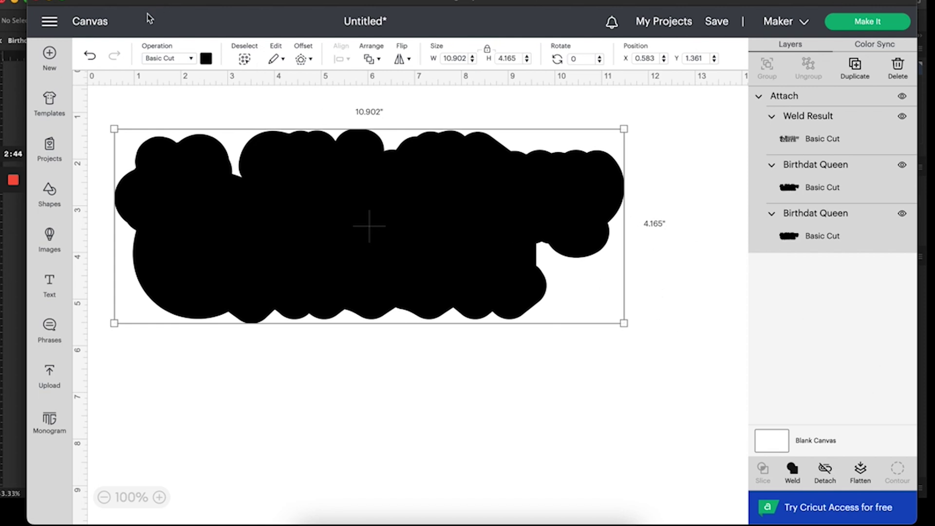
left_click(92, 55)
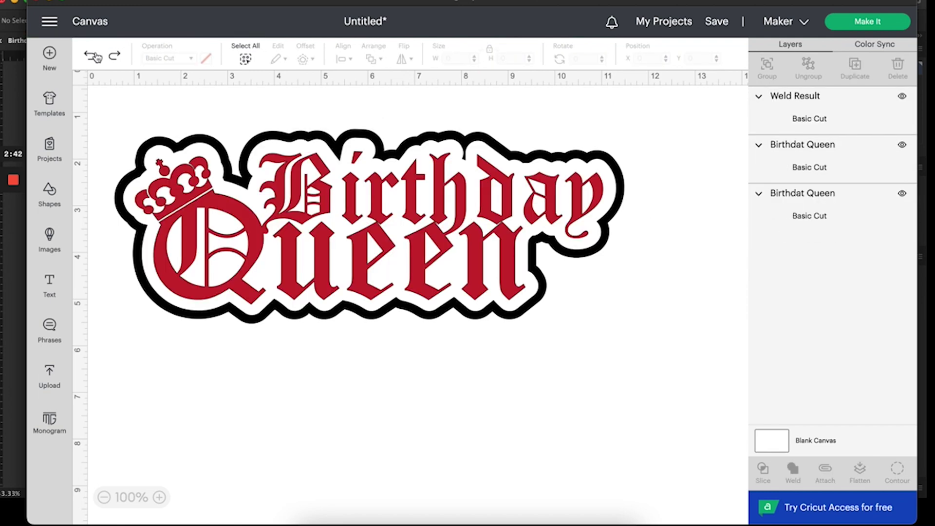
Step: Select the red, white and black layers together and send the project to mat preparation
left_click(482, 266)
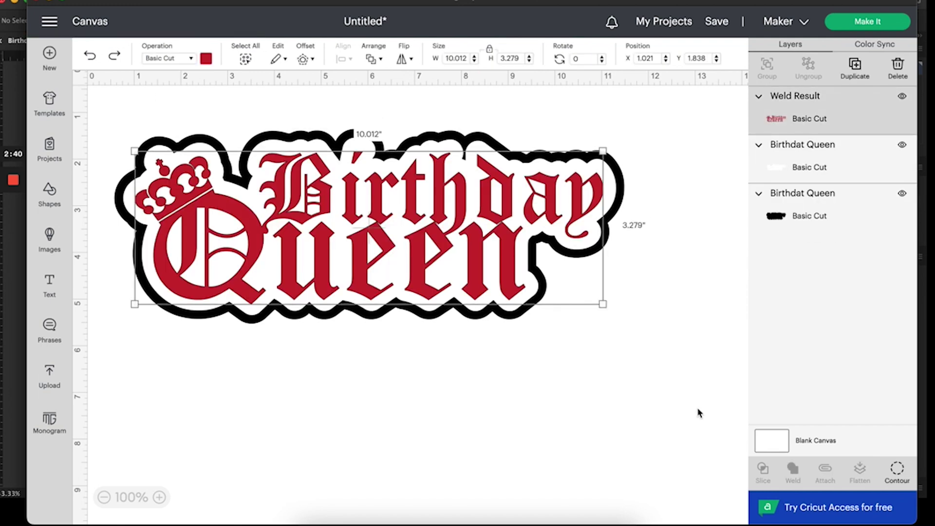
left_click(785, 152)
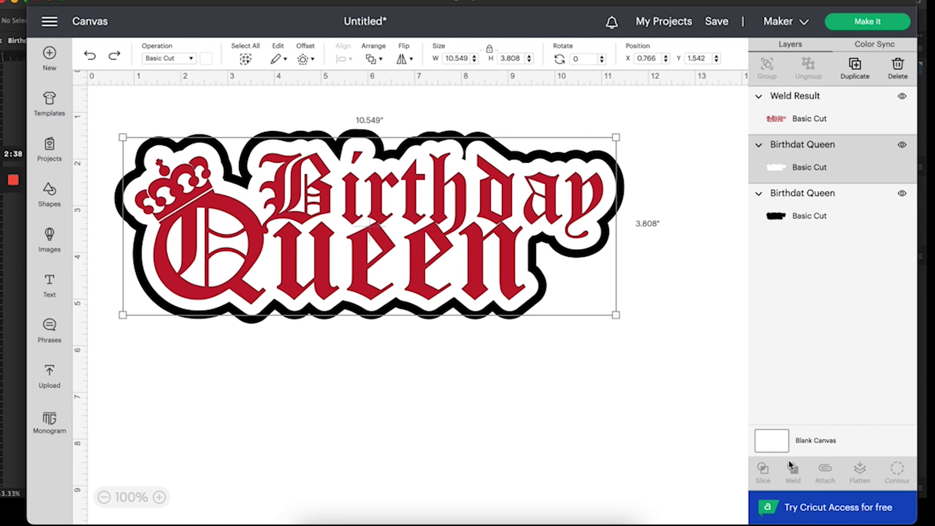
left_click(823, 210)
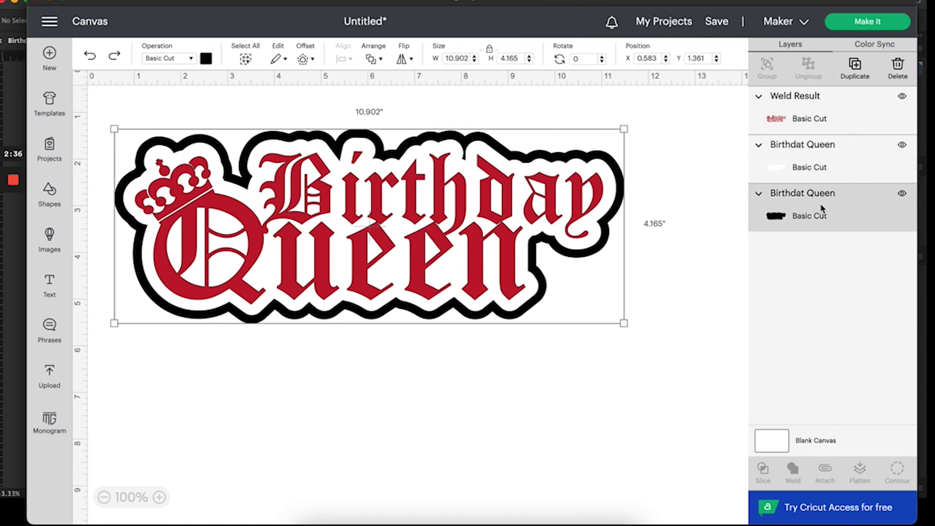
left_click(680, 137)
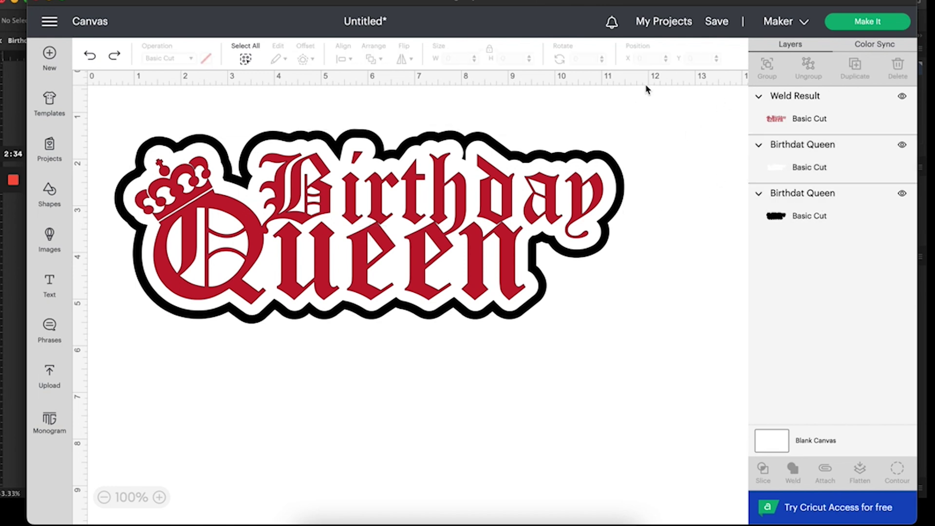
left_click_drag(646, 87, 437, 385)
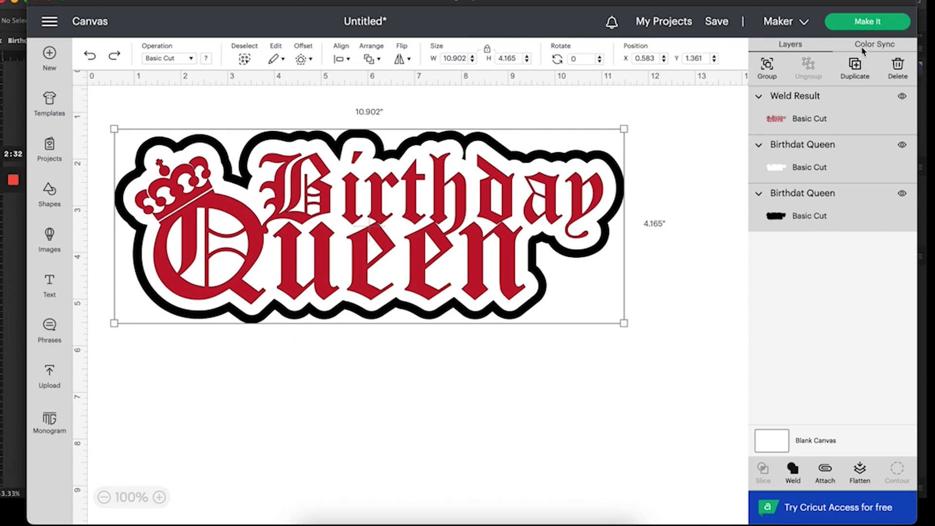
left_click(863, 22)
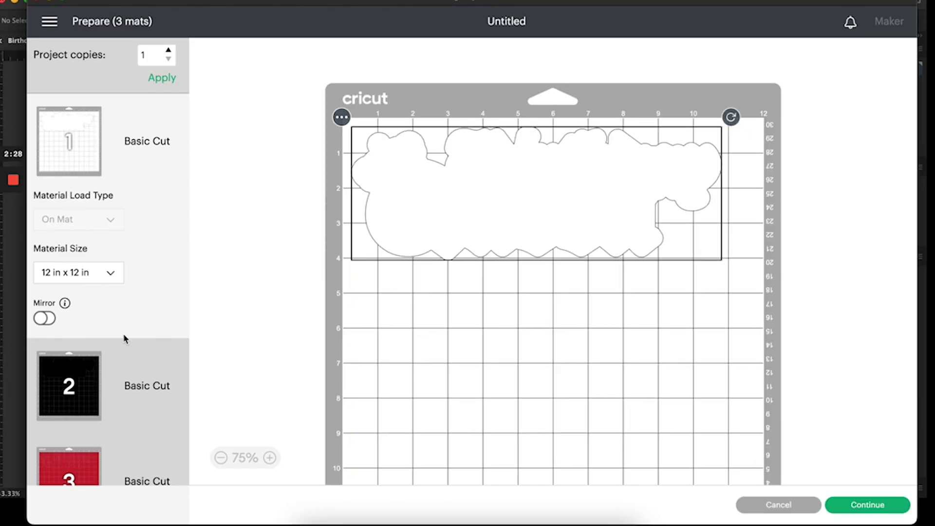
Step: Examine the cut layouts on the white, black and red mats
scroll(126, 305, "down", 2)
scroll(127, 299, "up", 1)
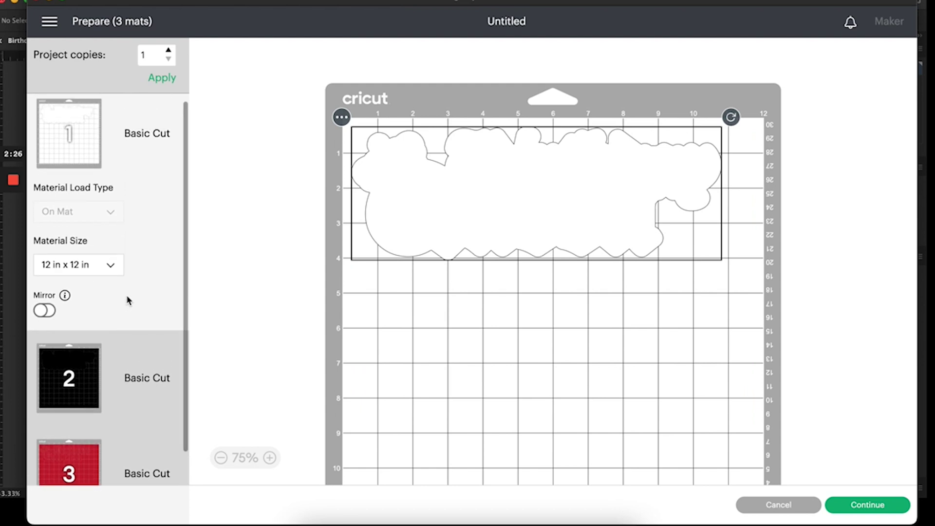
scroll(128, 299, "down", 1)
left_click(85, 358)
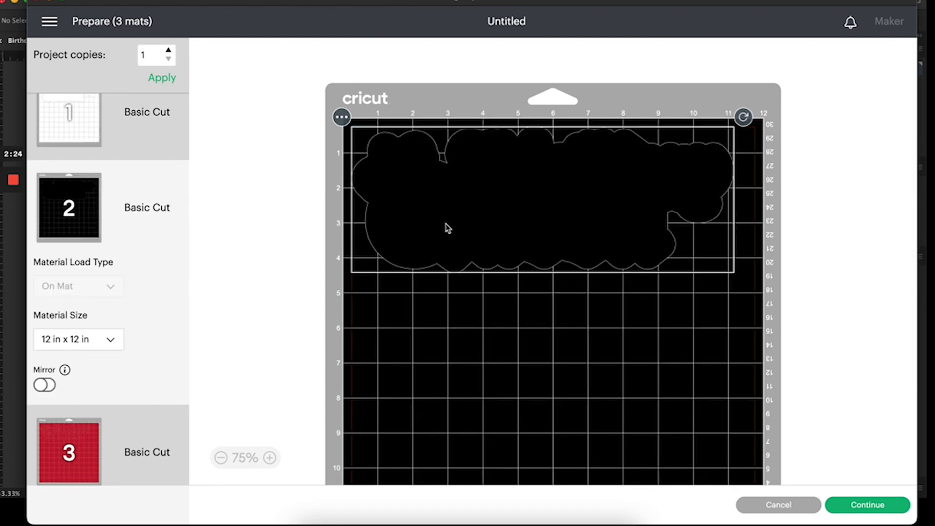
scroll(106, 351, "down", 1)
left_click(81, 450)
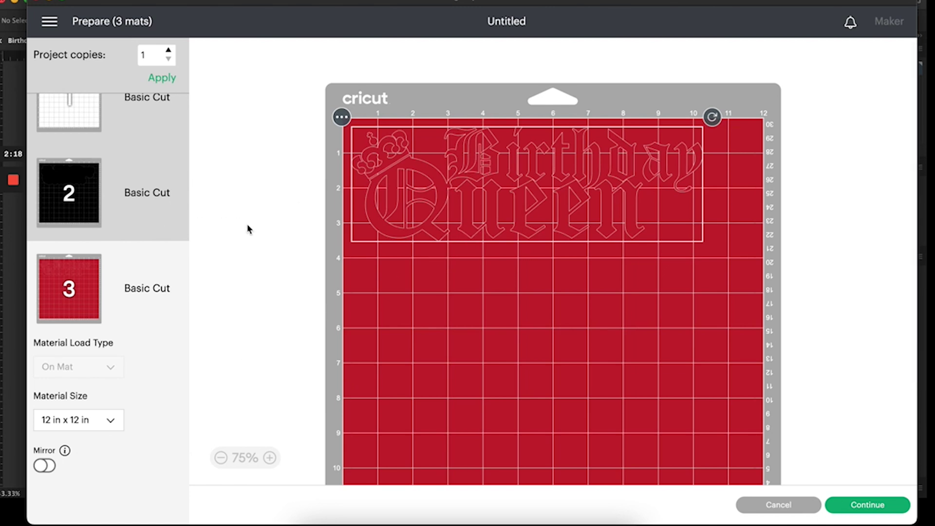
scroll(92, 188, "up", 3)
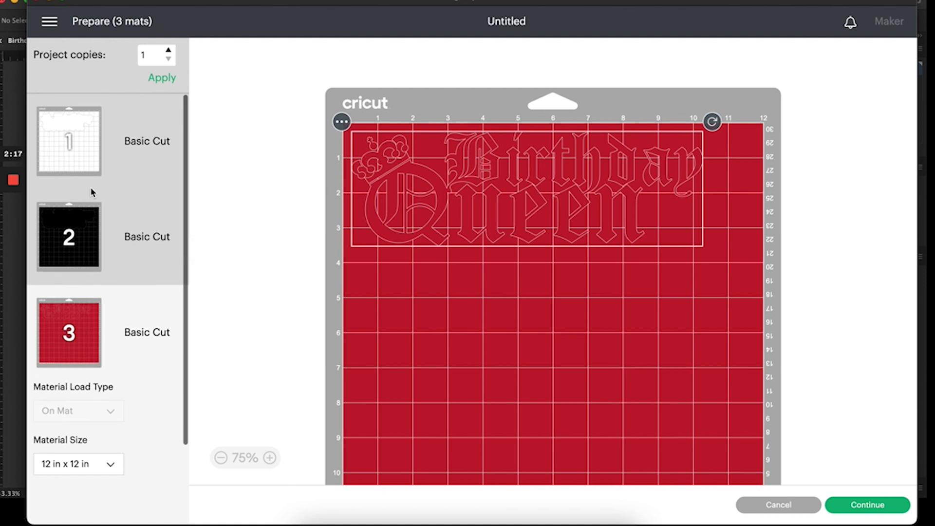
Step: Continue to the machine connection stage, and cancel the cut
left_click(868, 504)
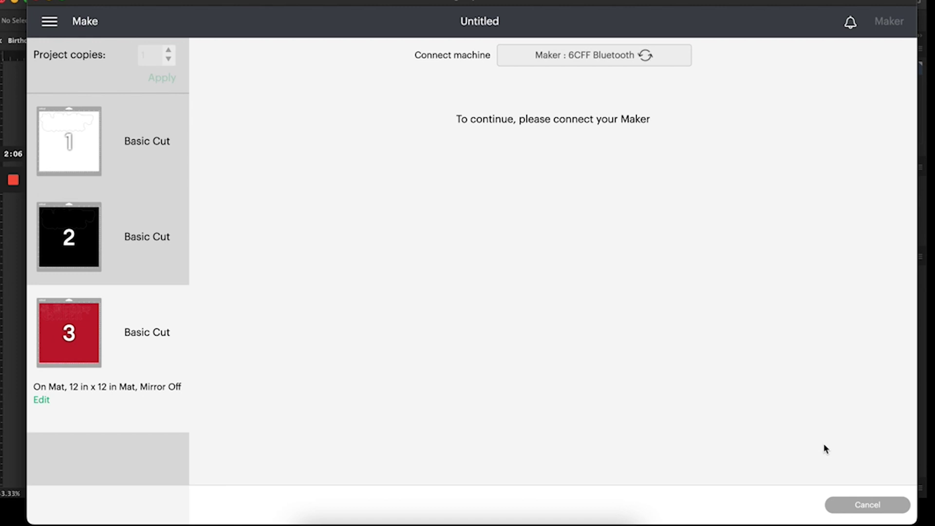
left_click(880, 508)
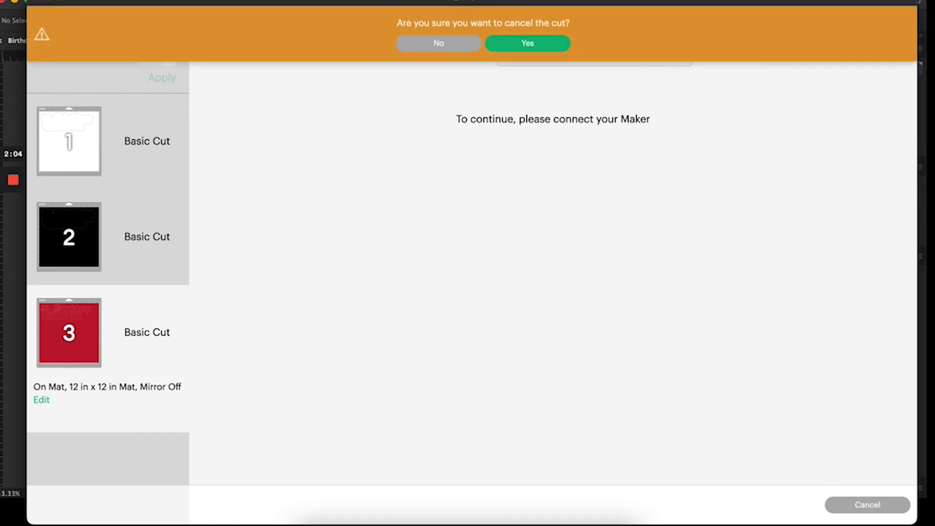
left_click(531, 44)
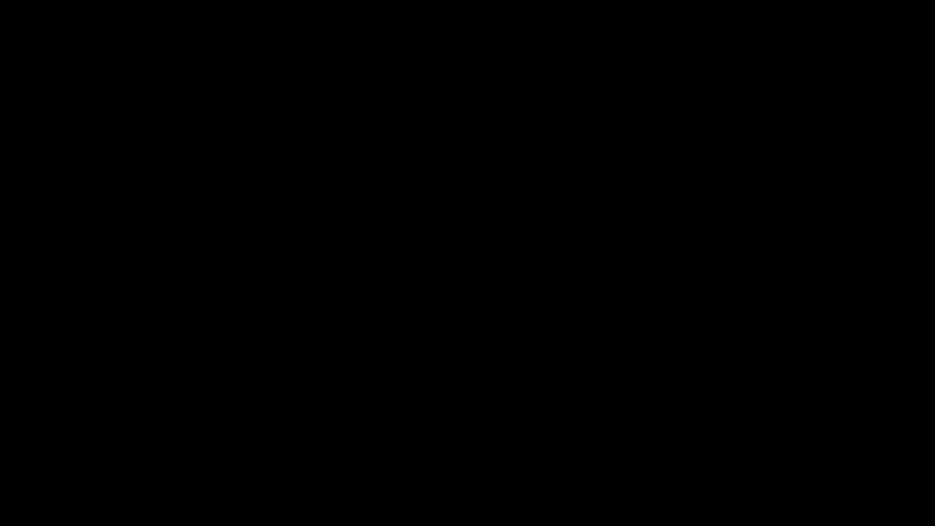